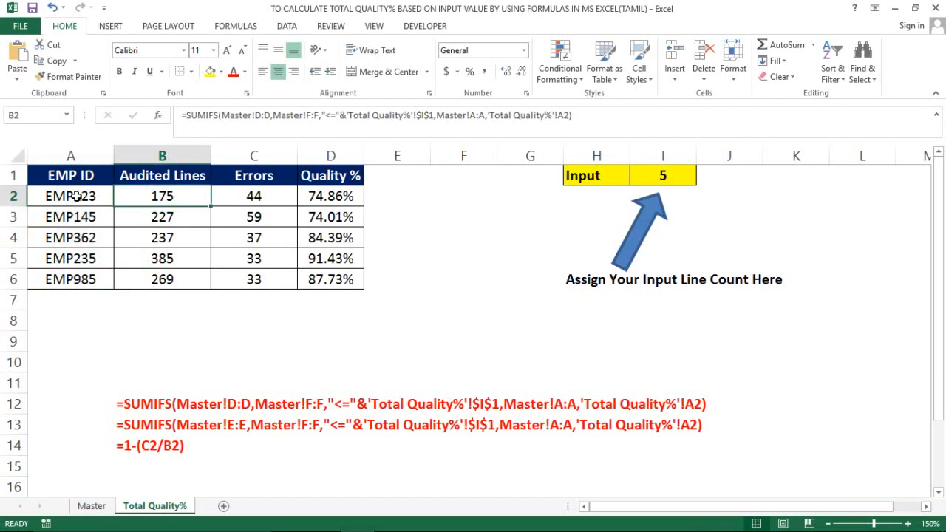
Step: Review the Audited Lines, Errors and Quality % columns for all employees on the Total Quality% sheet
key(ctrl+shift+Down)
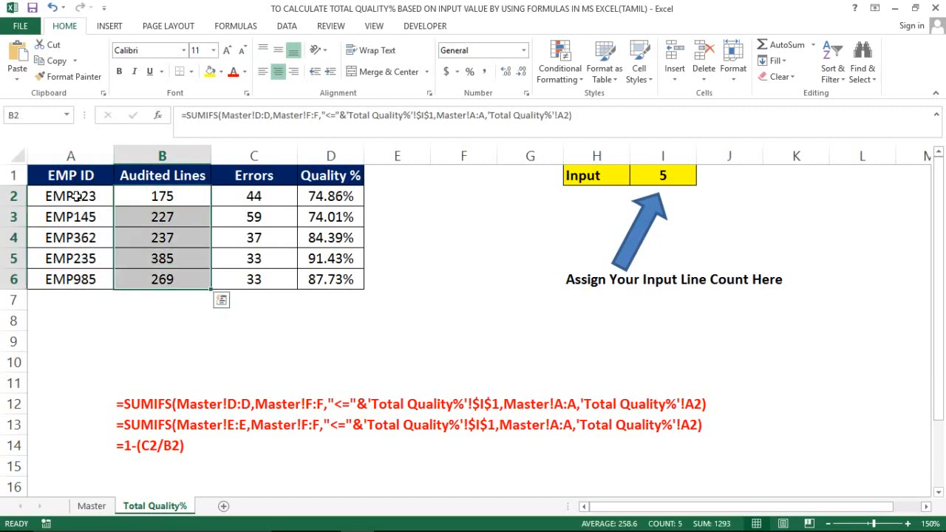
key(Right)
key(ctrl+shift+Down)
key(Right)
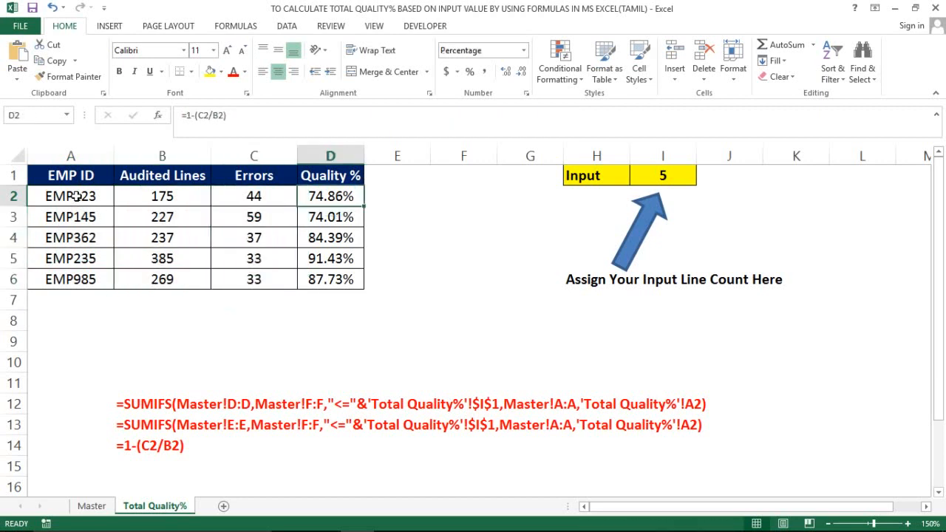
key(ctrl+shift+Down)
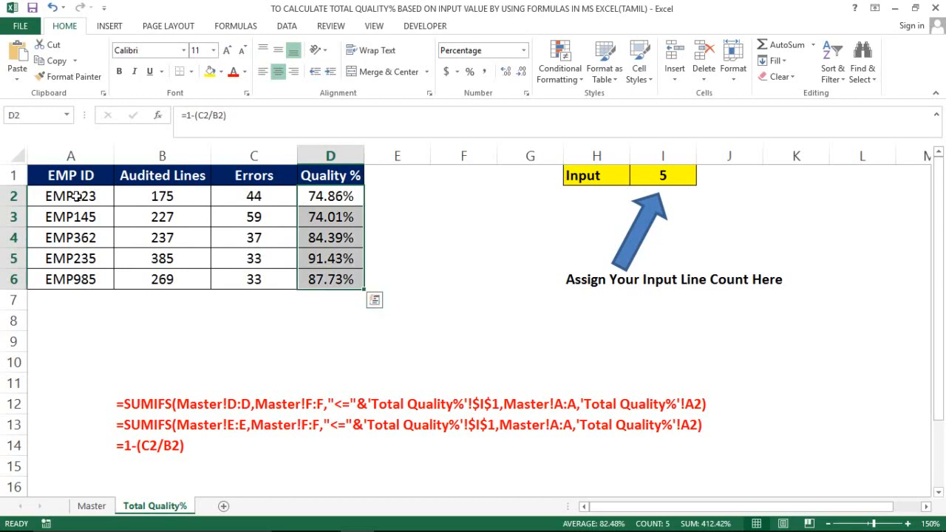
Step: Set the Input line count in I1 to 10 and check the first employee's Audited Lines and Errors formulas
click(650, 175)
text(10)
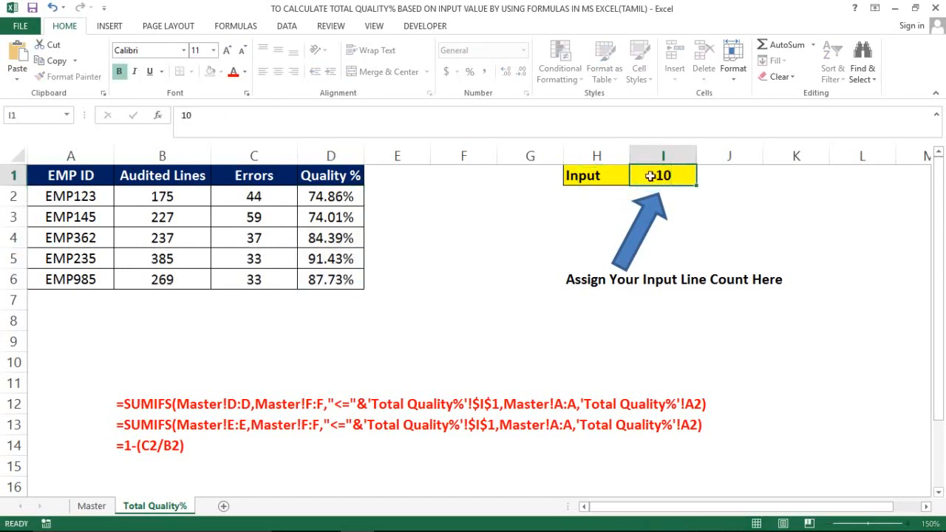
key(Return)
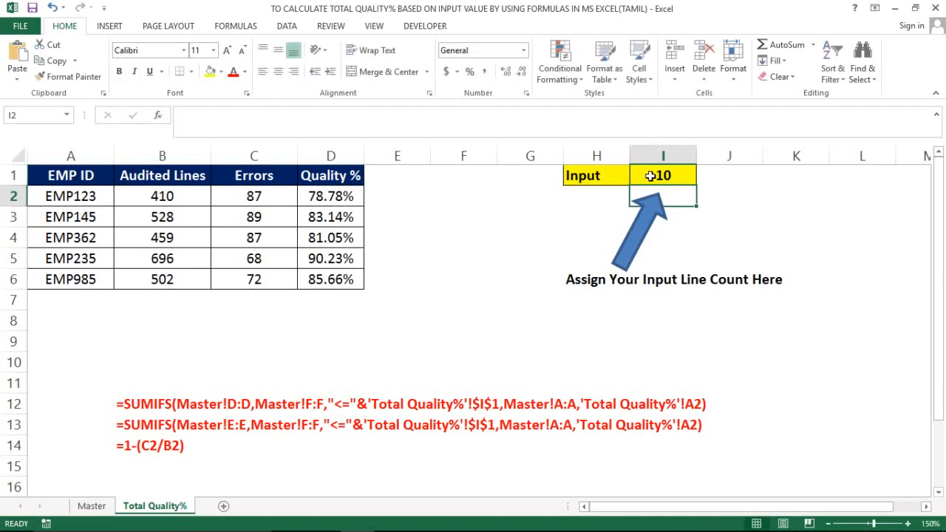
click(262, 190)
click(178, 191)
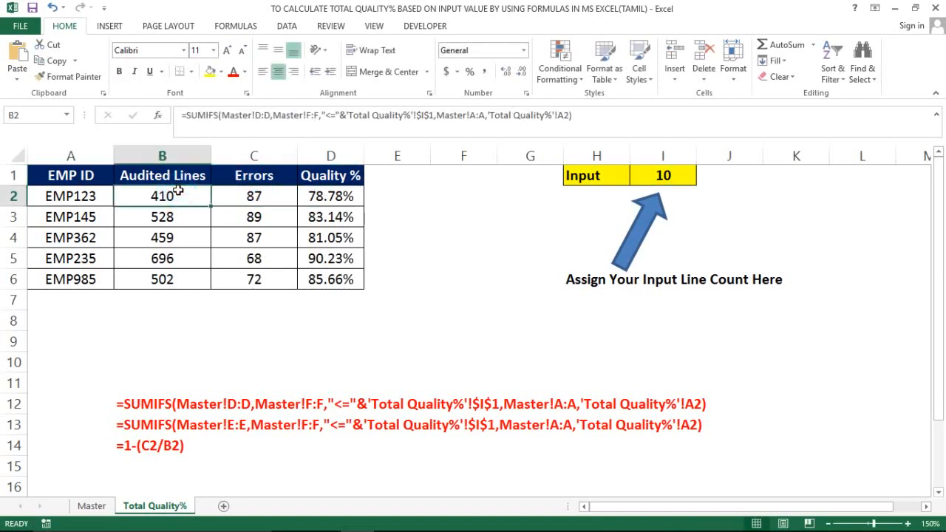
click(248, 197)
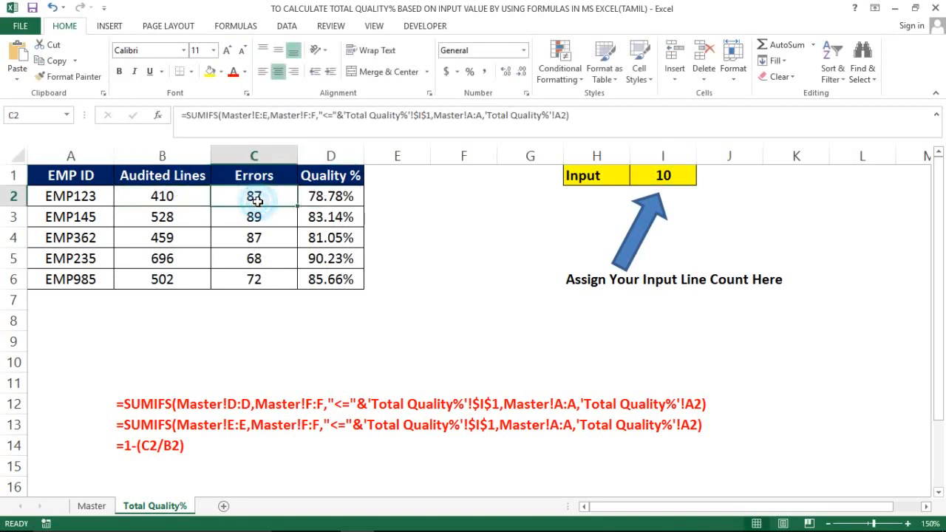
Step: Test the summary table with Input line counts of 15 and 2 in cell I1
click(644, 178)
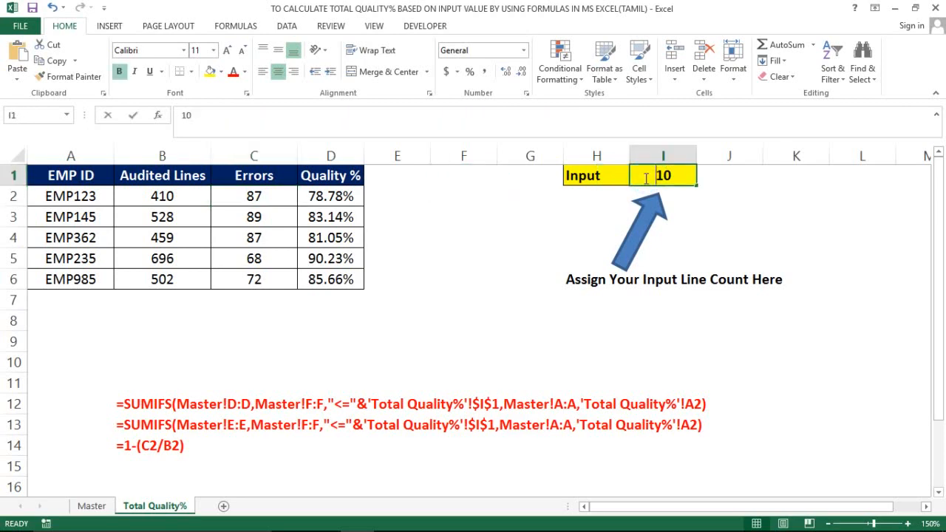
text(15)
key(Return)
click(644, 177)
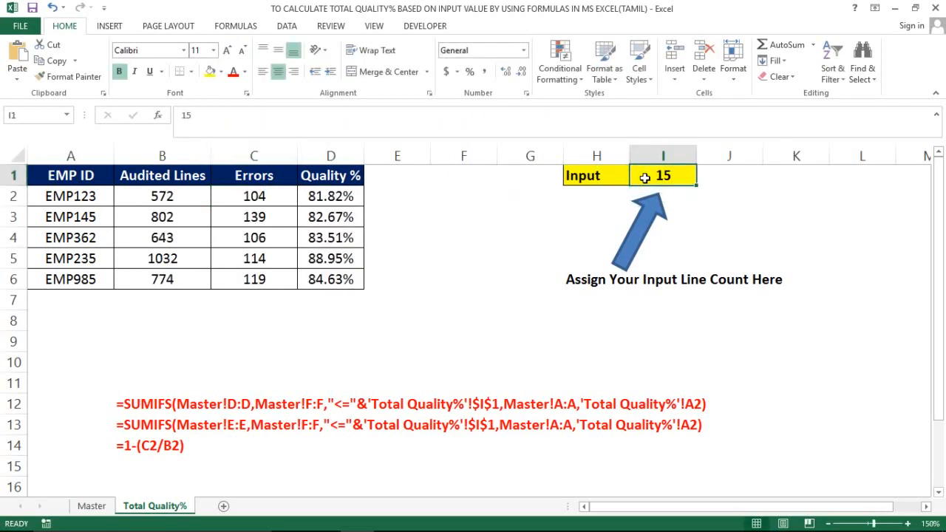
text(2)
key(Return)
Step: Test the summary table with Input line counts of 1 and 0 in cell I1
click(645, 177)
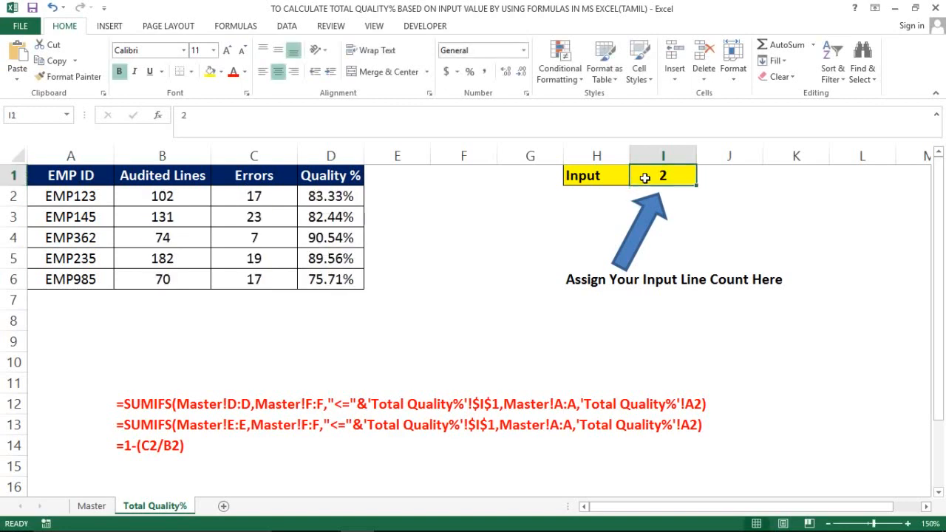
text(1)
key(Return)
click(644, 177)
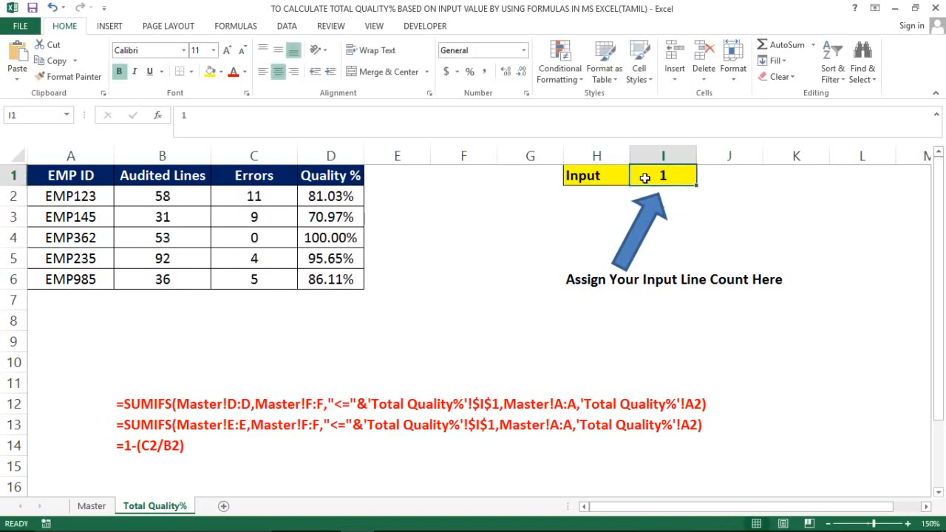
text(0)
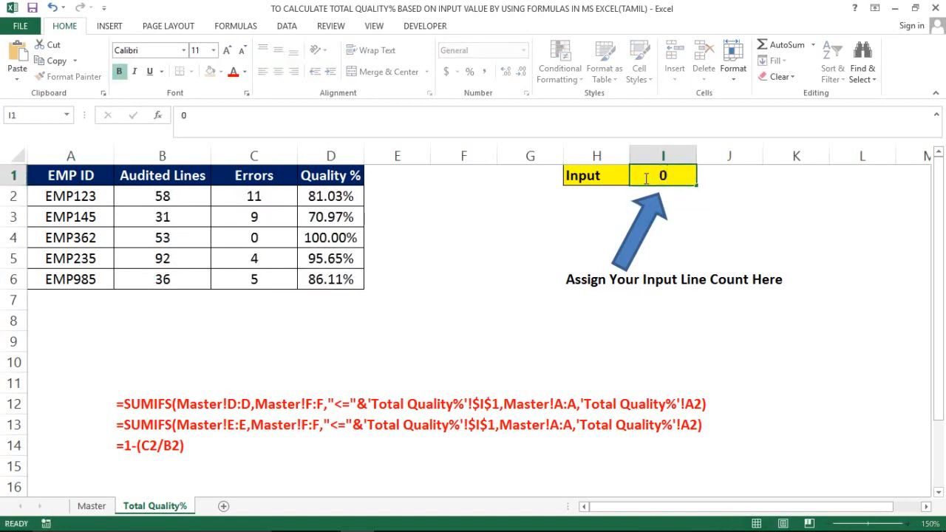
key(Return)
Step: Set the Input line count in cell I1 to 13
click(645, 177)
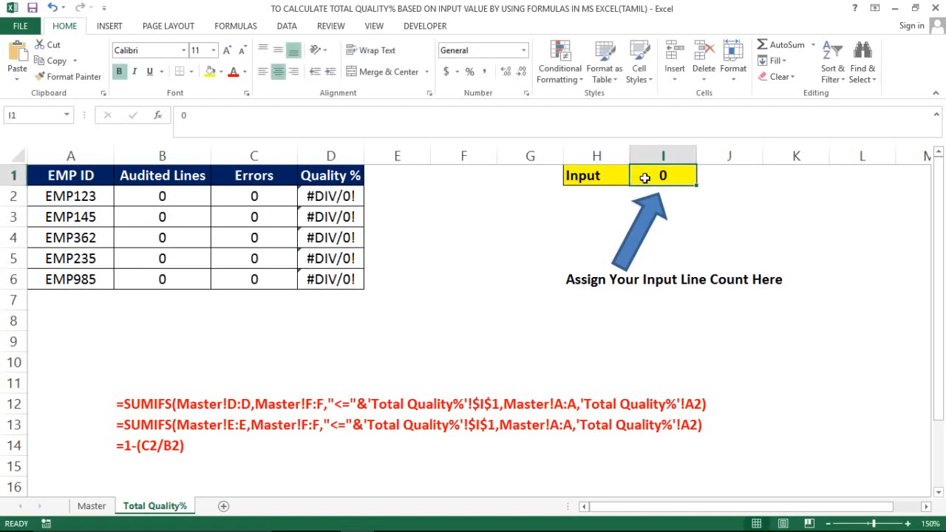
text(13)
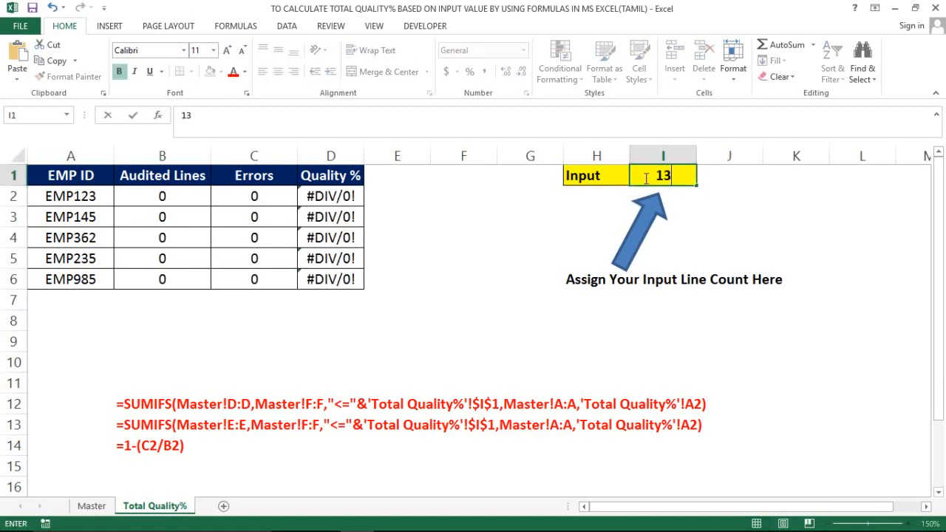
key(Return)
click(645, 177)
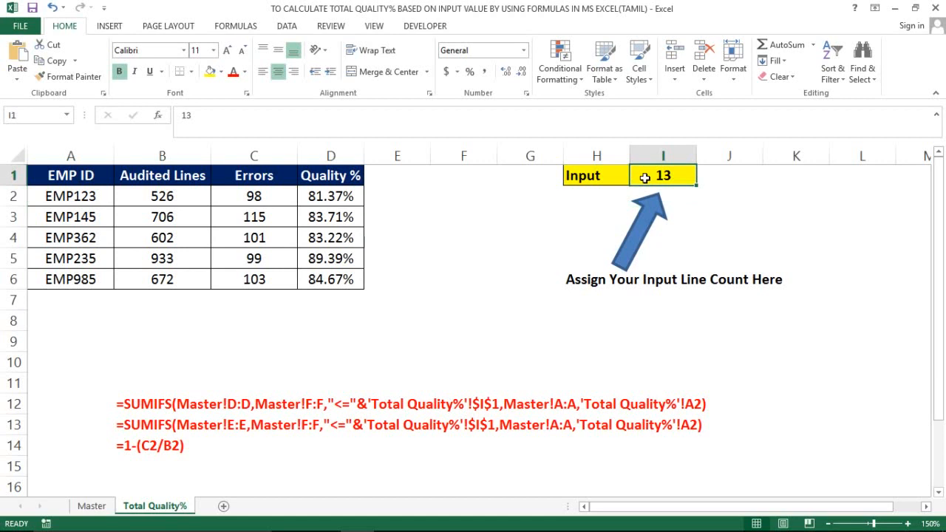
key(Left)
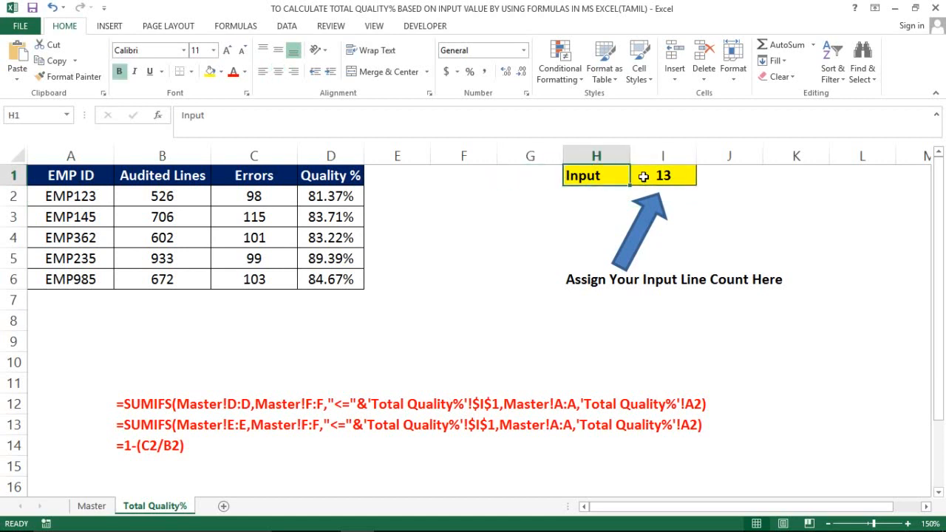
Step: Review the SUMIFS formula note in B12 and the list of employee IDs in the summary table
click(141, 406)
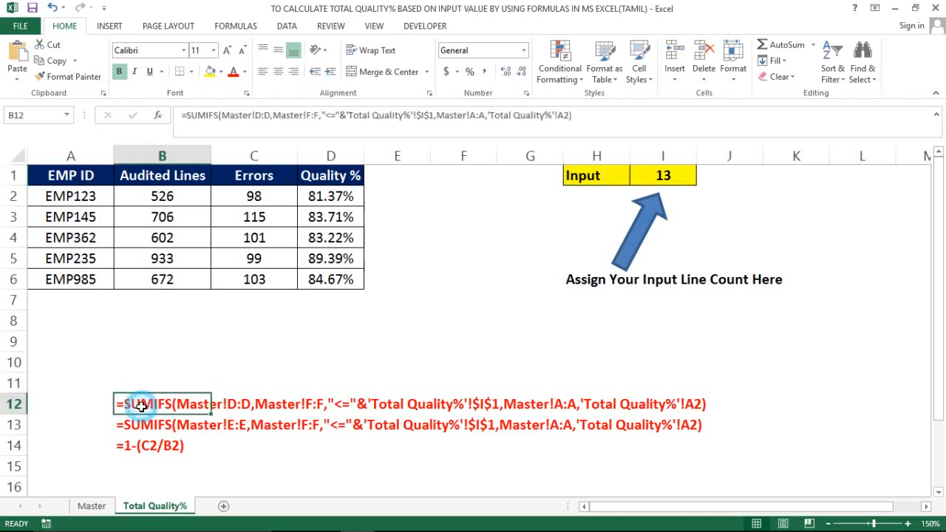
click(229, 346)
click(74, 196)
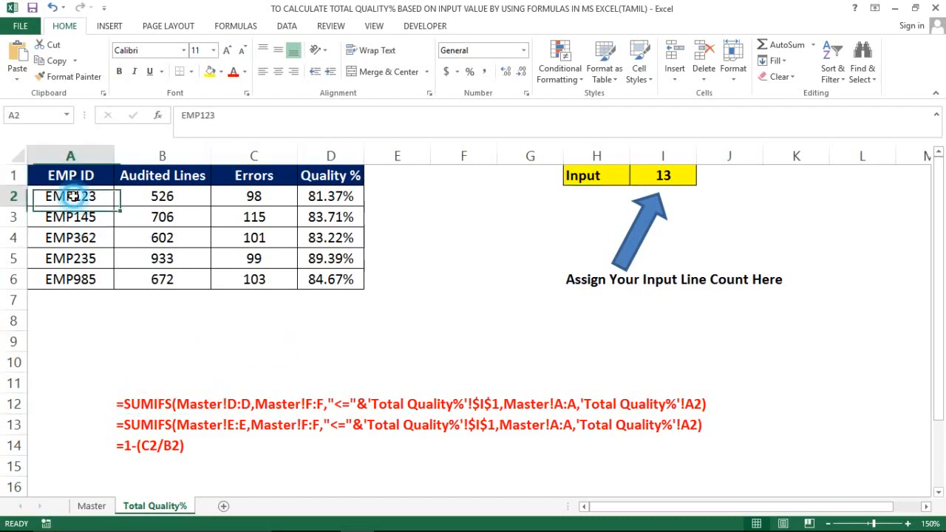
key(ctrl+shift+Down)
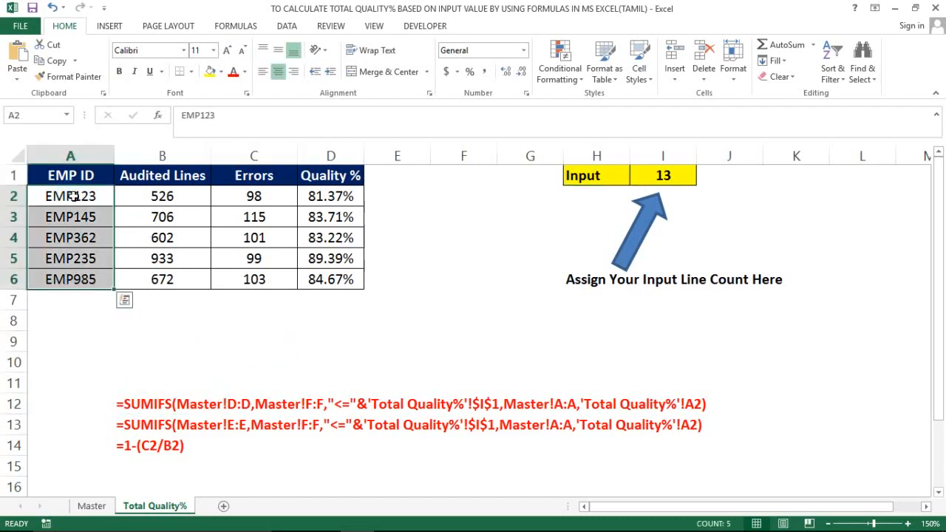
key(Right)
click(52, 192)
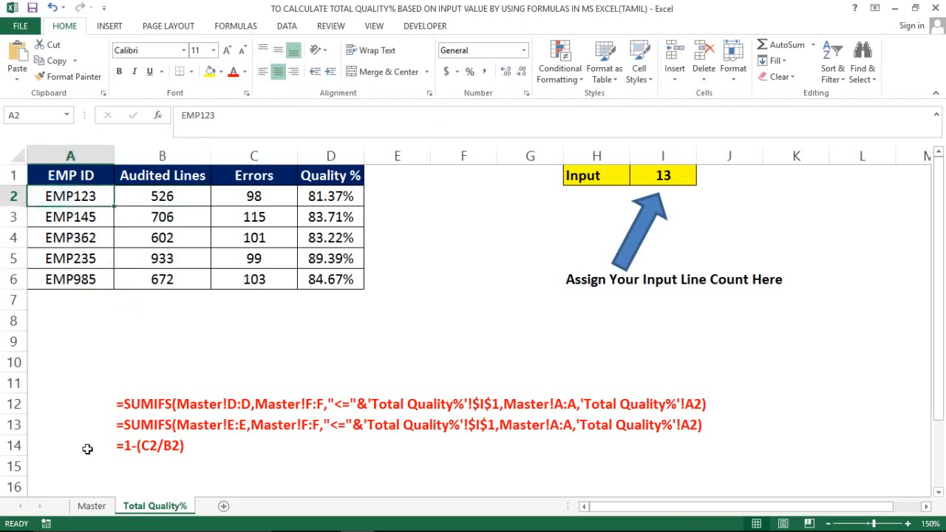
Step: Examine the Master sheet's data table from its column headers down to its last row
click(90, 504)
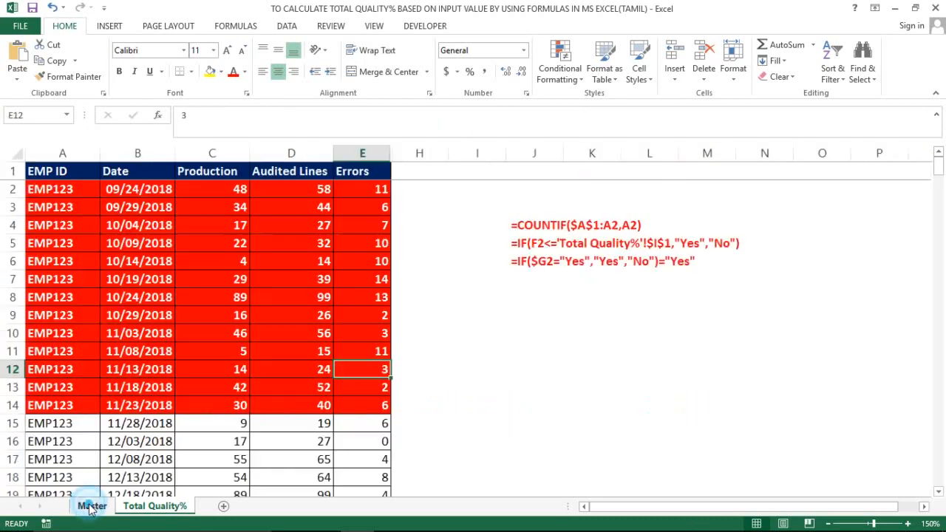
click(58, 303)
key(ctrl+Up)
key(Right)
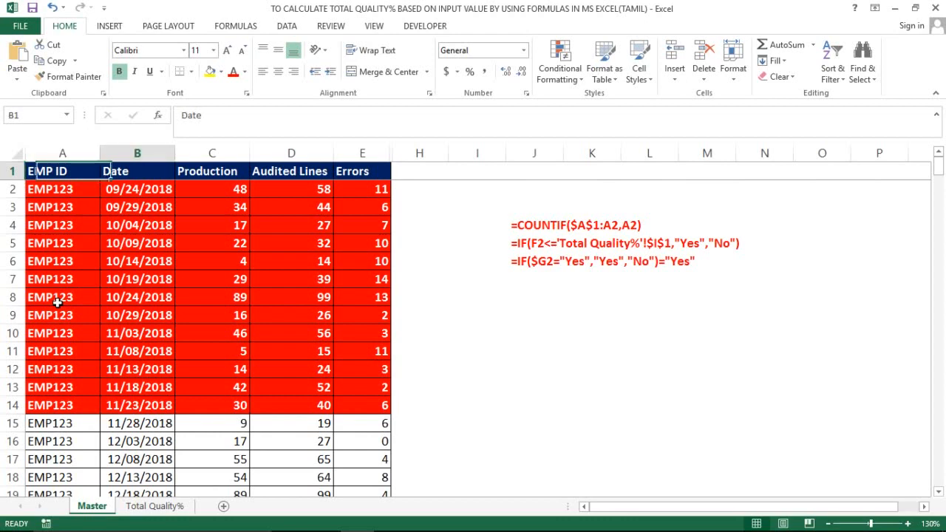
key(Left)
key(Down)
key(Up)
key(shift+Right)
key(shift+Right)
key(shift+Right)
key(shift+Right)
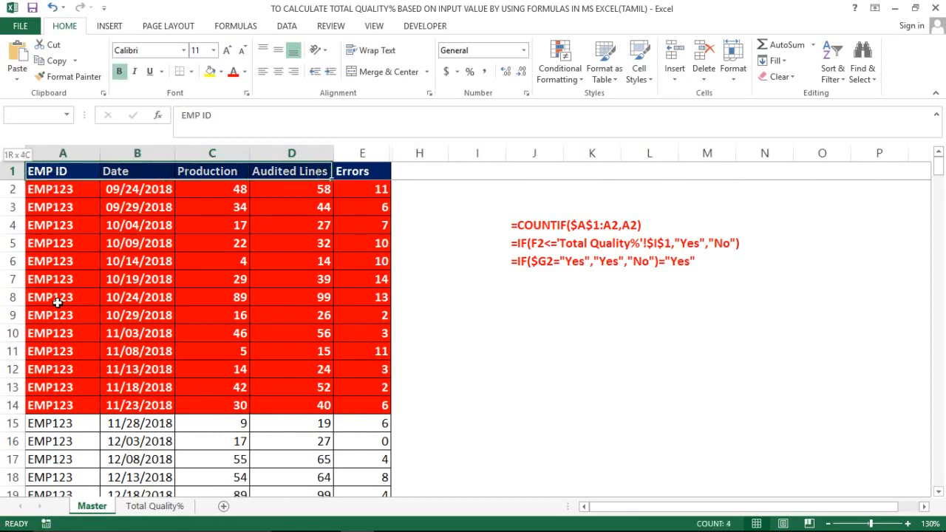
key(ctrl+shift+Down)
key(ctrl+Home)
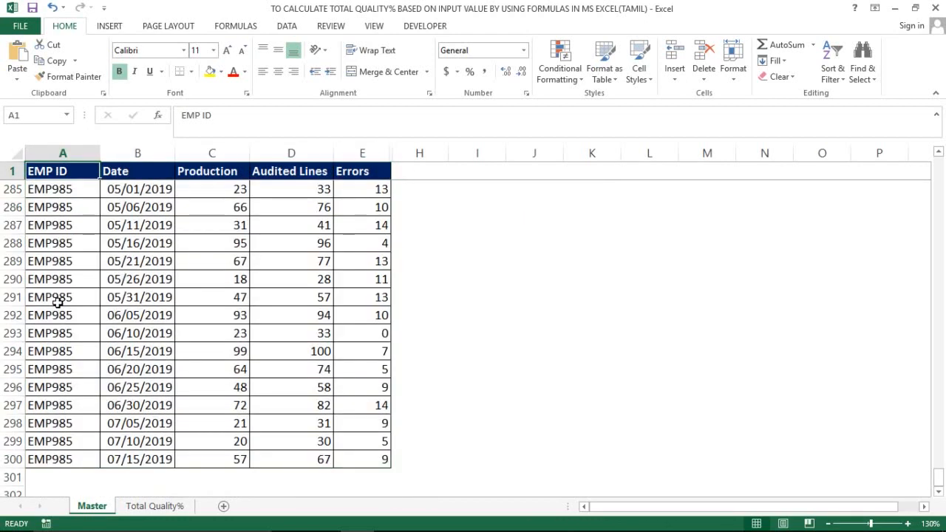
Step: Examine the EMP ID, Date, Production and Audited Lines fields of the first records on the Master sheet
key(Down)
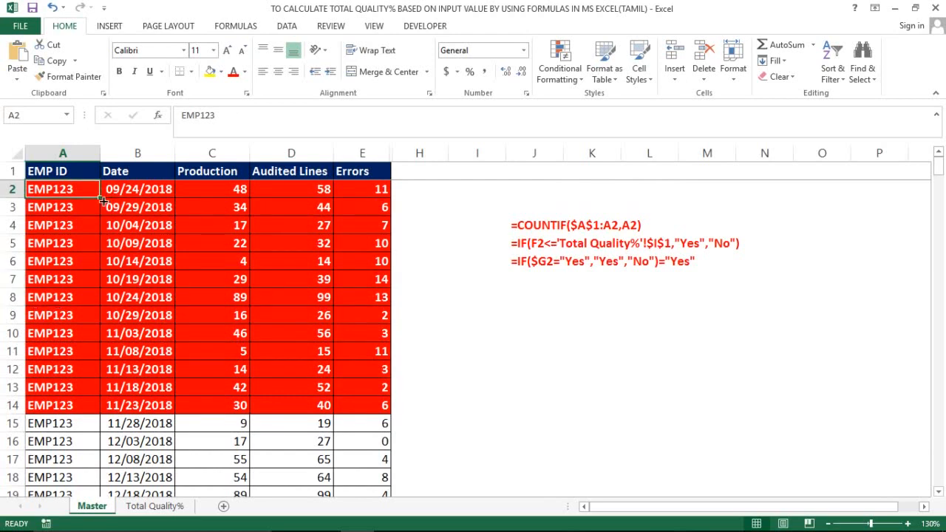
key(Down)
key(Down)
click(59, 187)
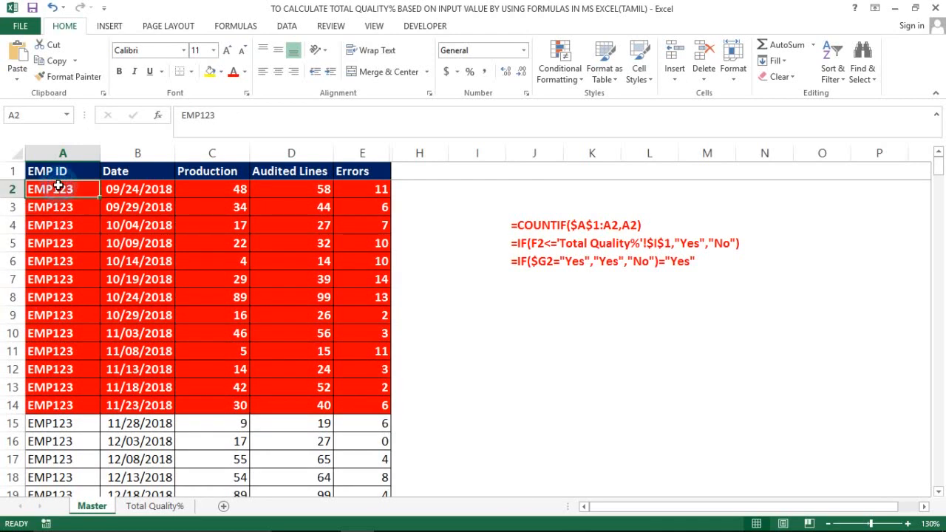
click(136, 191)
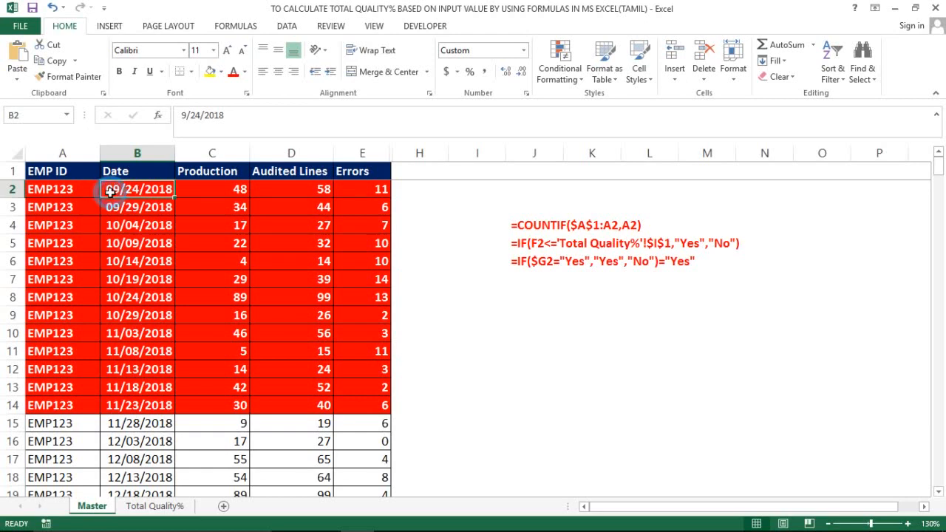
click(259, 170)
click(193, 201)
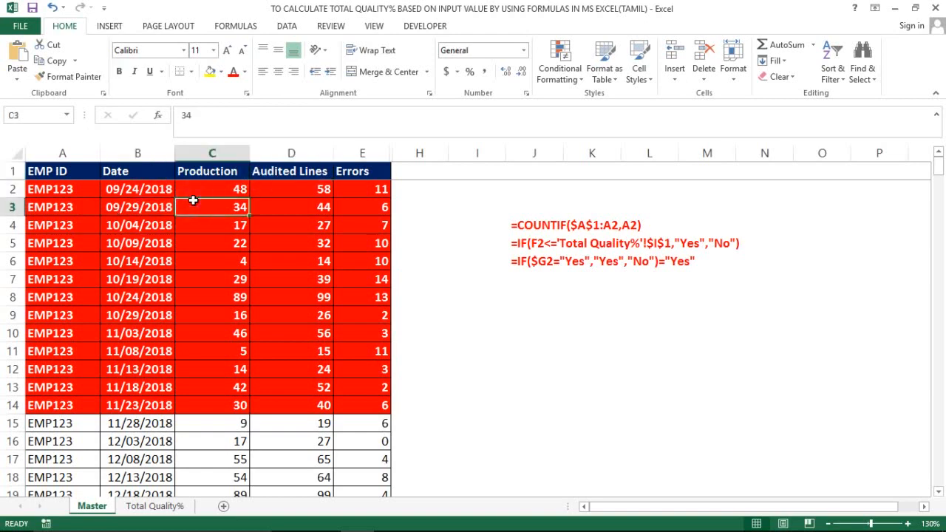
Step: Set the Input line count in I1 on the Total Quality% sheet to 5 and review the Quality % column
click(153, 510)
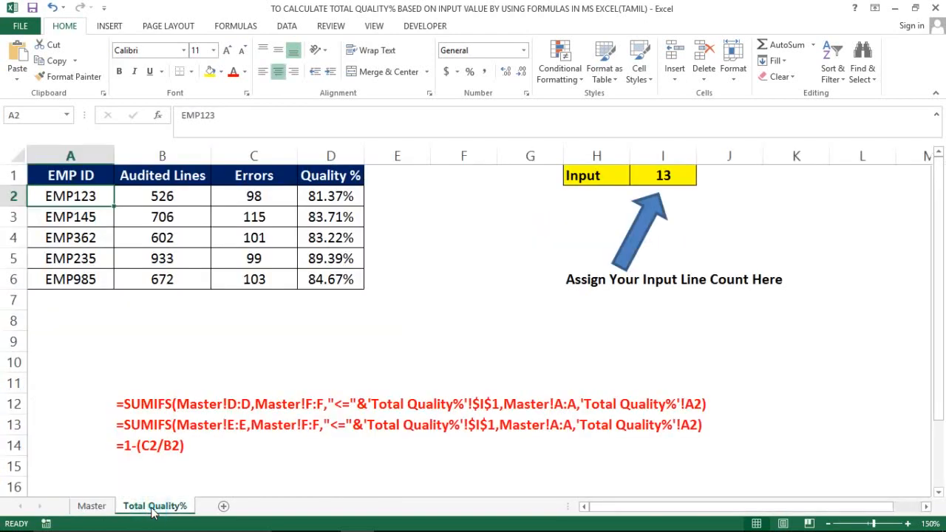
click(666, 173)
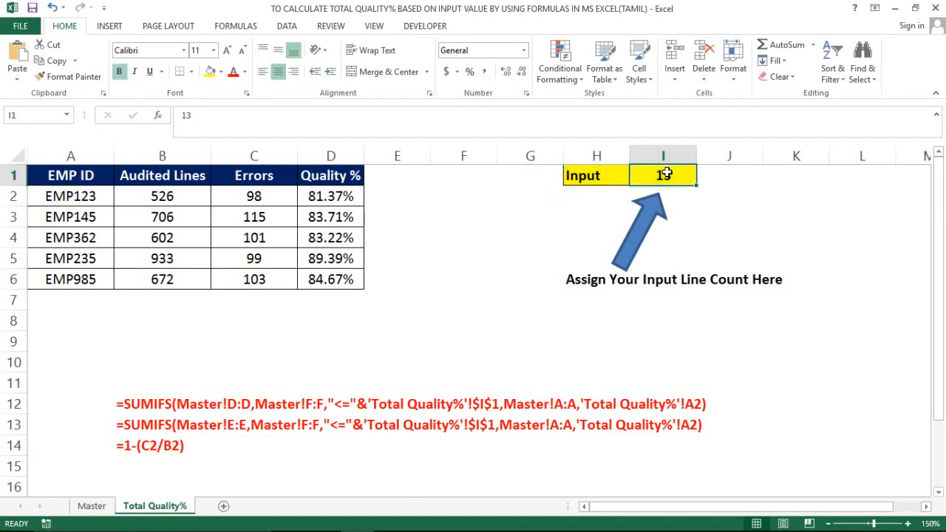
text(5)
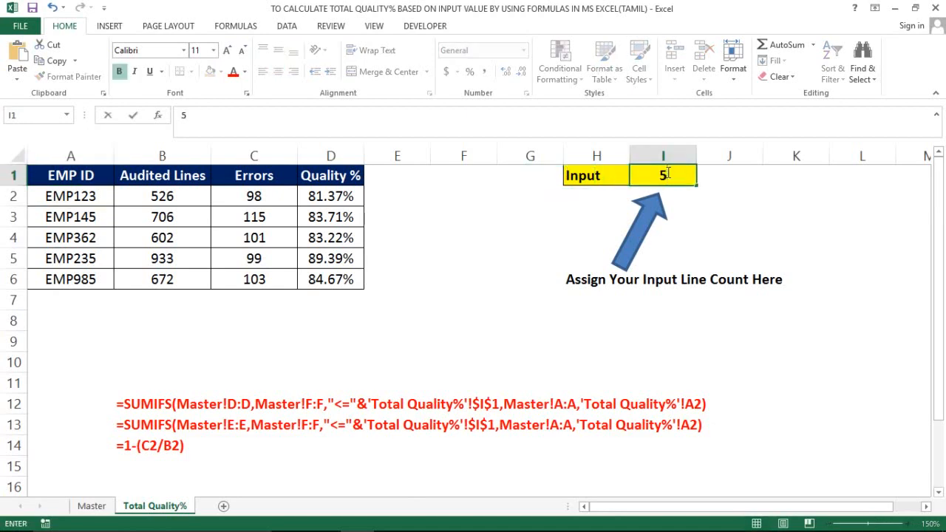
key(Return)
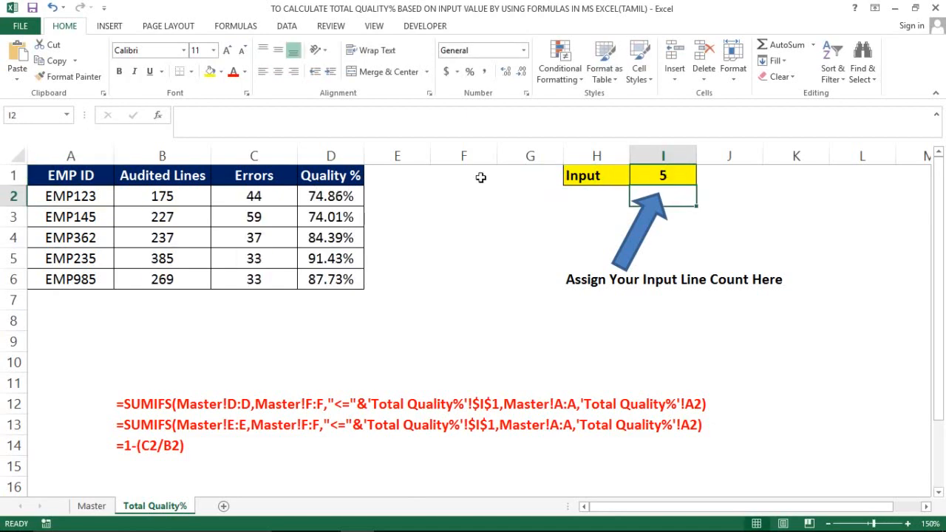
click(295, 197)
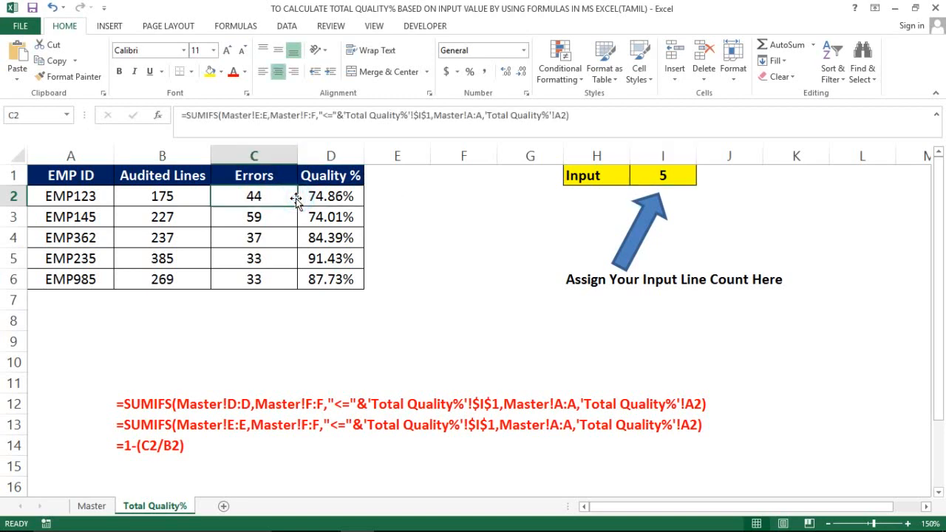
click(300, 198)
key(ctrl+shift+Down)
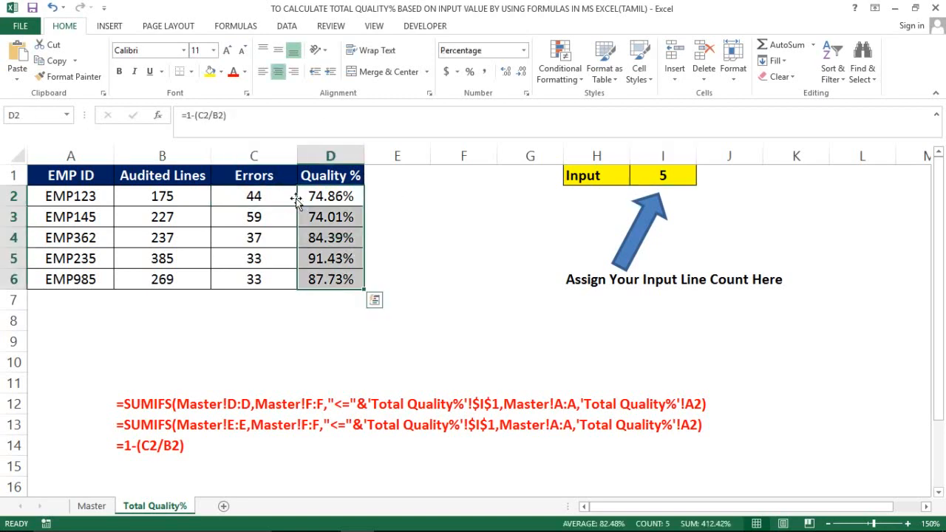
Step: Examine the highlighted records in A2:E6 on the Master sheet for the current input line count
click(87, 507)
click(152, 263)
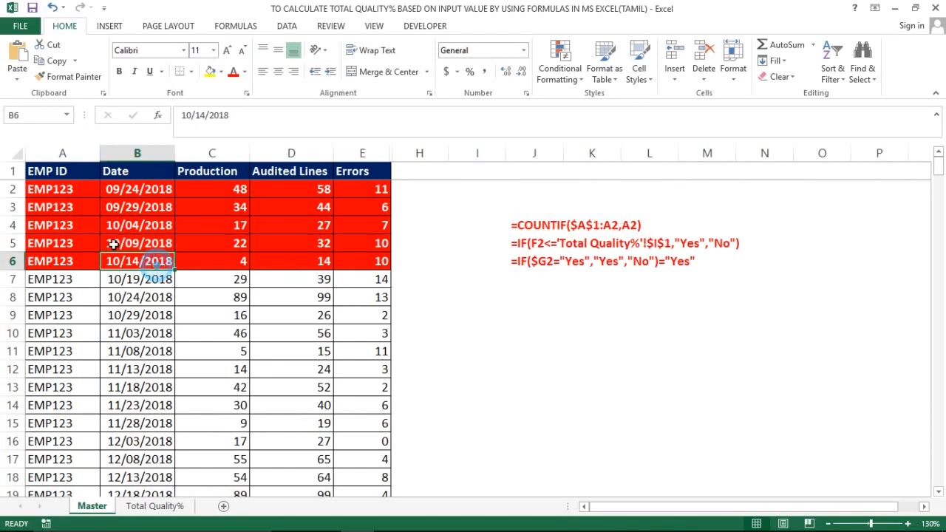
click(54, 193)
key(shift+Down)
key(shift+Down)
key(shift+Down)
key(shift+Down)
key(shift+Right)
key(shift+Right)
key(shift+Right)
key(shift+Right)
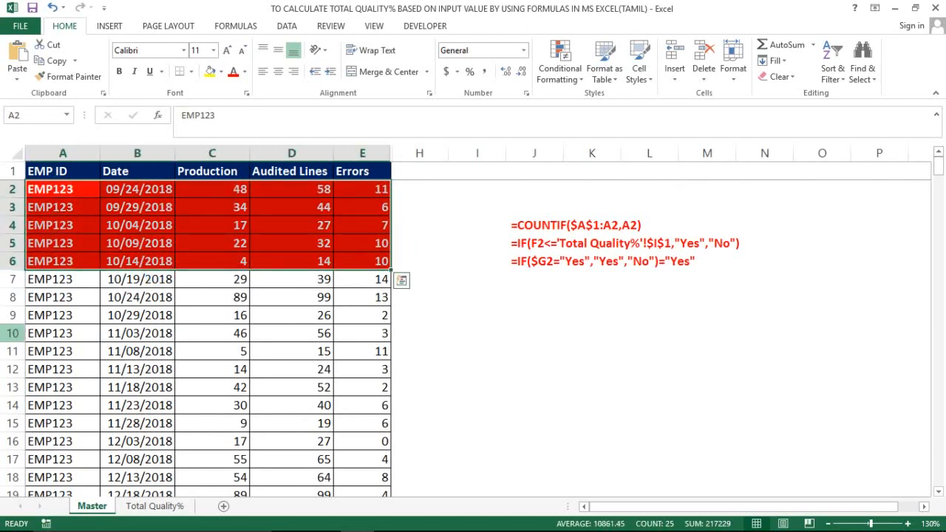
Step: Set the Input line count in I1 on the Total Quality% sheet to 10
click(150, 507)
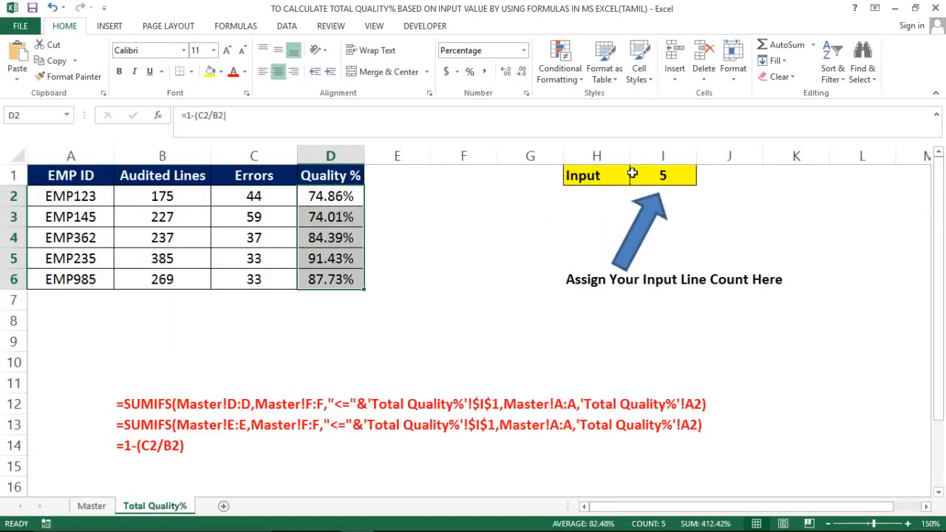
click(652, 174)
text(10)
key(Return)
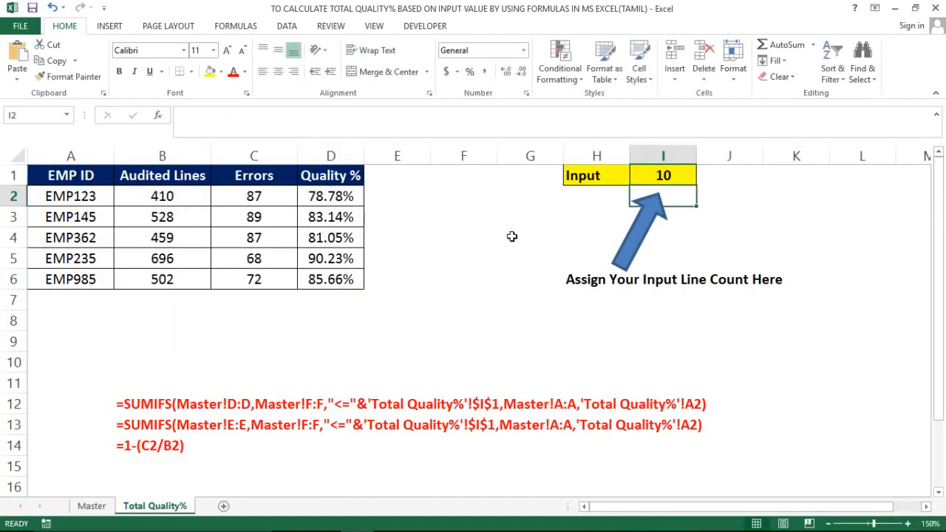
Step: Check the total of the highlighted Audited Lines values in D2:D11 on the Master sheet
click(92, 507)
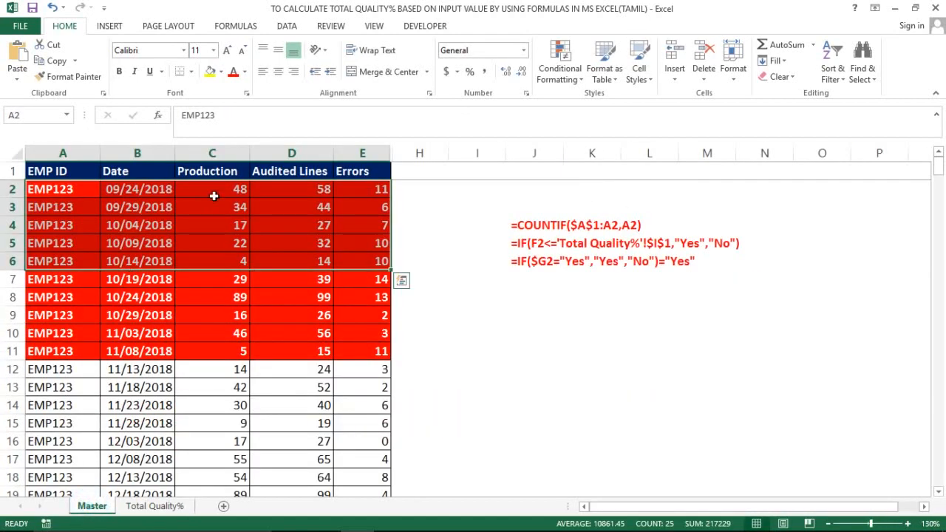
click(113, 260)
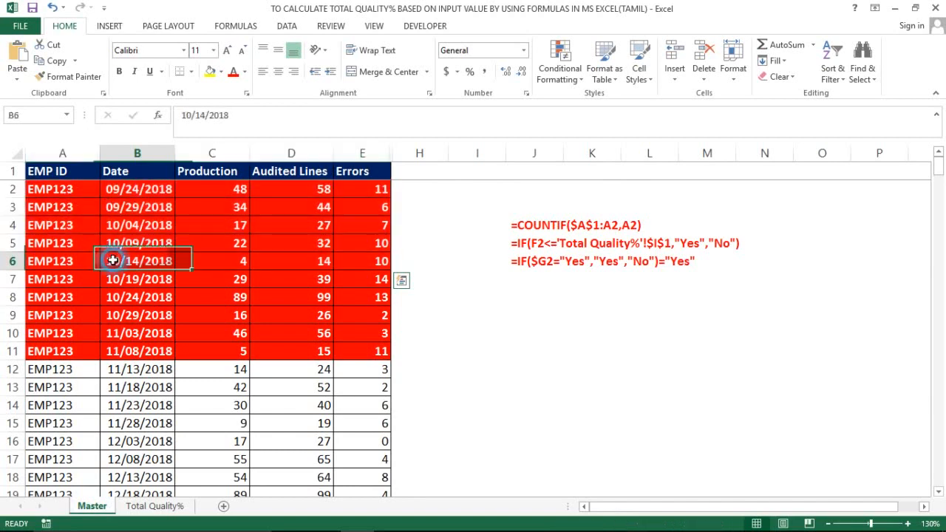
click(317, 189)
key(shift+Down)
key(shift+Down)
key(shift+Down)
key(shift+Down)
key(shift+Down)
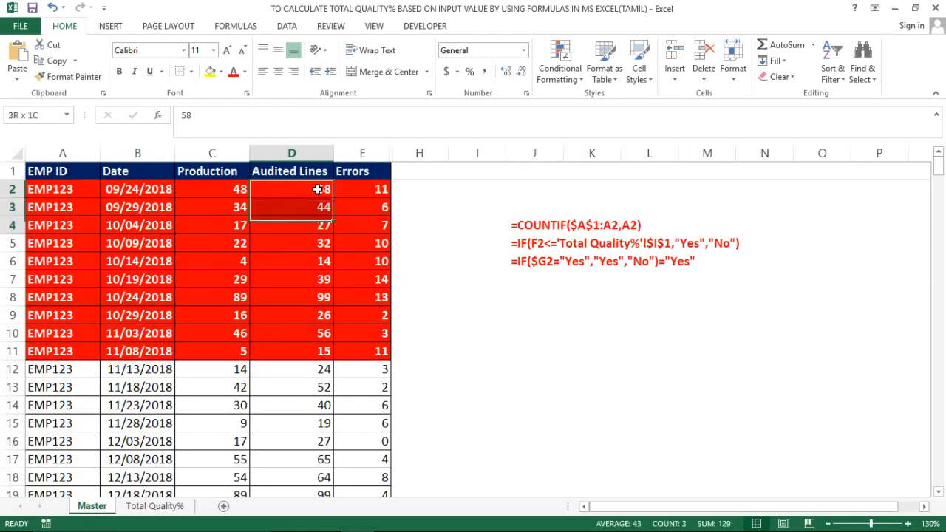
key(shift+Down)
key(shift+Down)
key(shift+Down)
key(shift+Down)
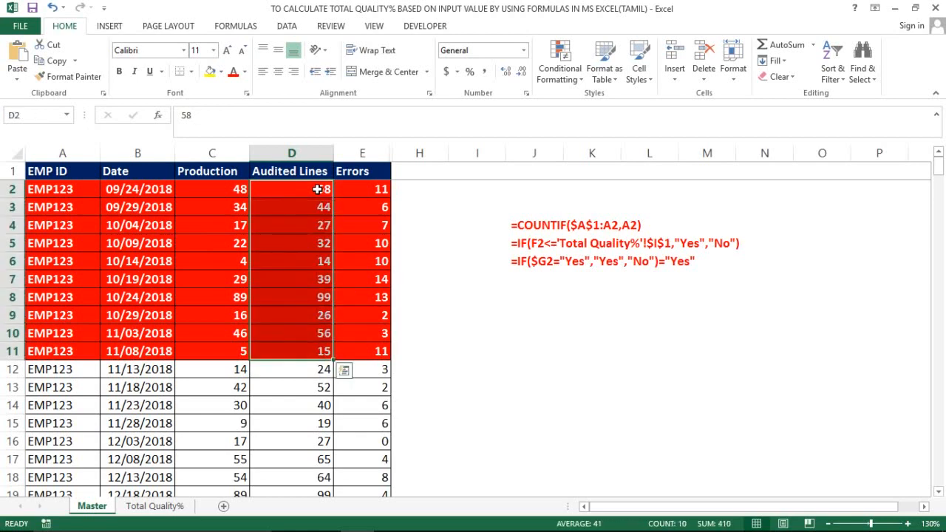
Step: Check the total of the highlighted Errors values in E2:E11 on the Master sheet
key(Right)
key(shift+Down)
key(shift+Down)
key(shift+Down)
key(shift+Down)
key(shift+Down)
key(shift+Down)
key(shift+Down)
key(shift+Down)
key(shift+Down)
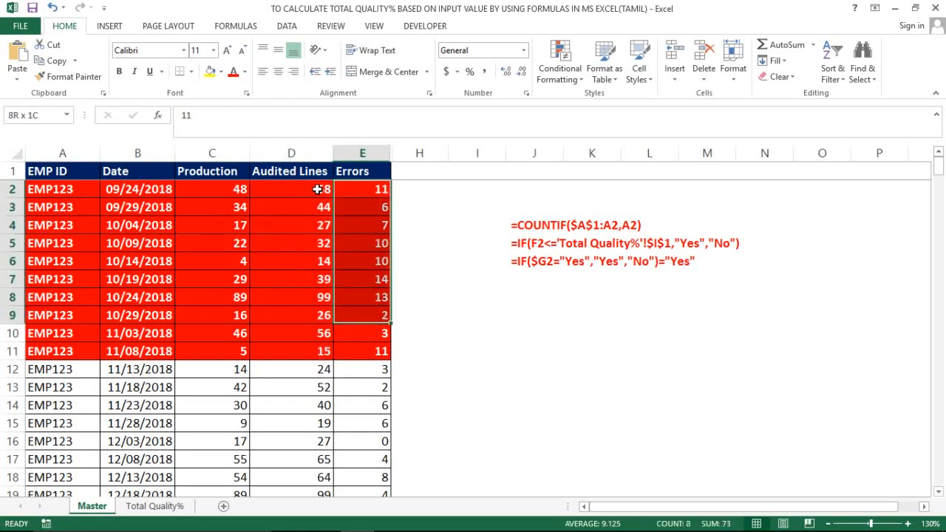
Step: Compare the Errors and Quality % results in the Total Quality% summary table, checking the Quality % formula in D2
mouse_move(141, 518)
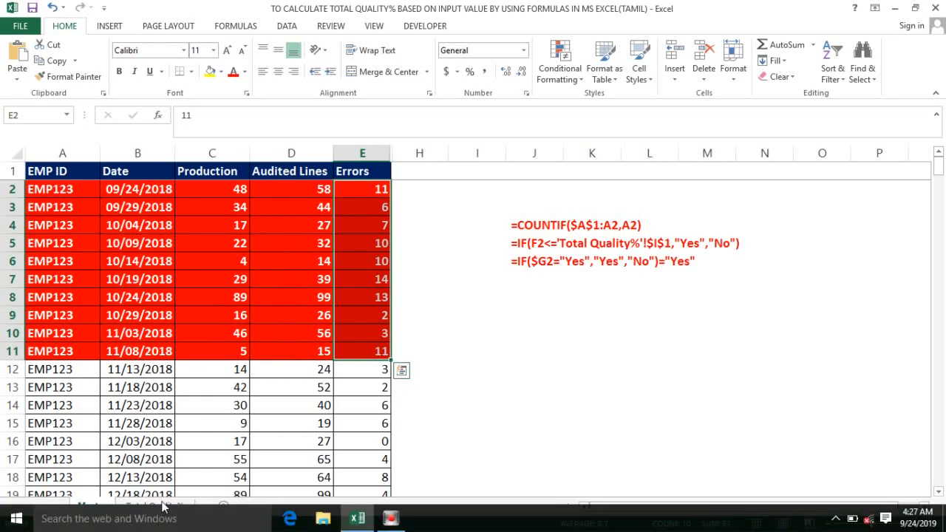
click(162, 503)
click(263, 317)
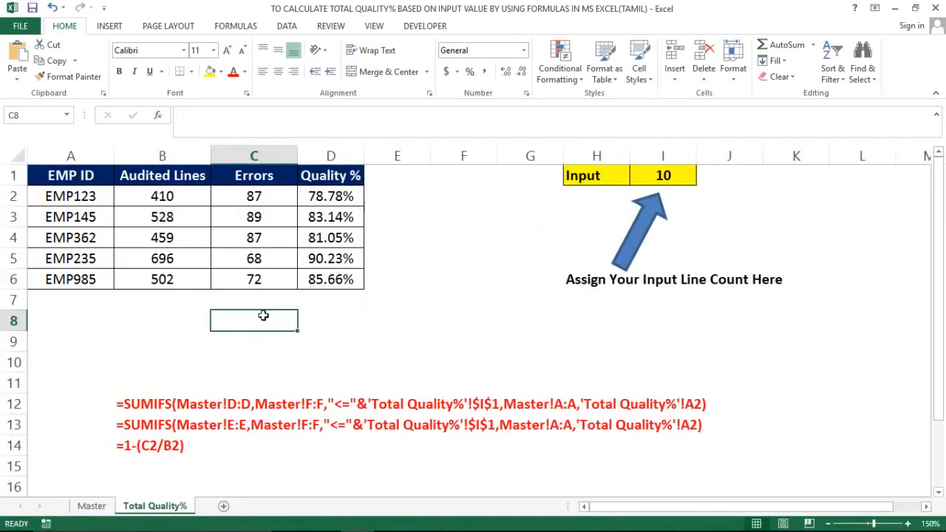
click(266, 238)
click(327, 194)
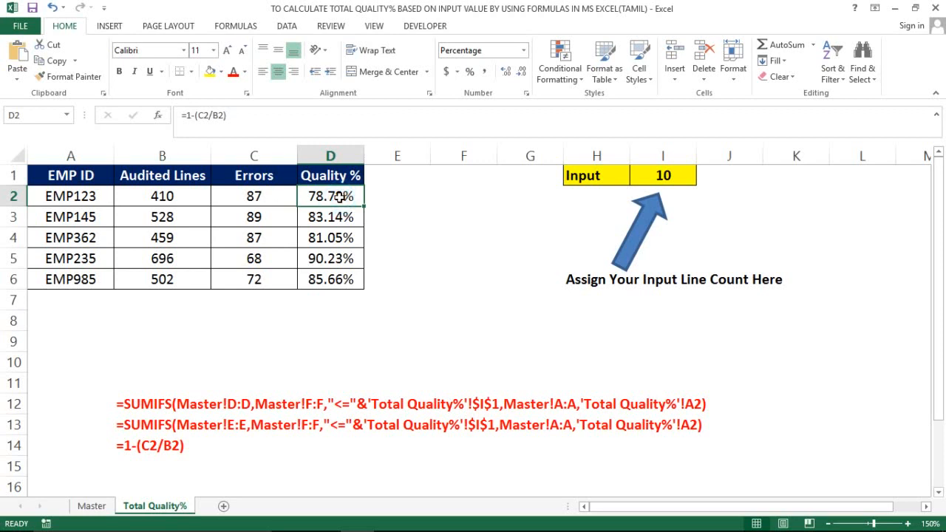
click(415, 257)
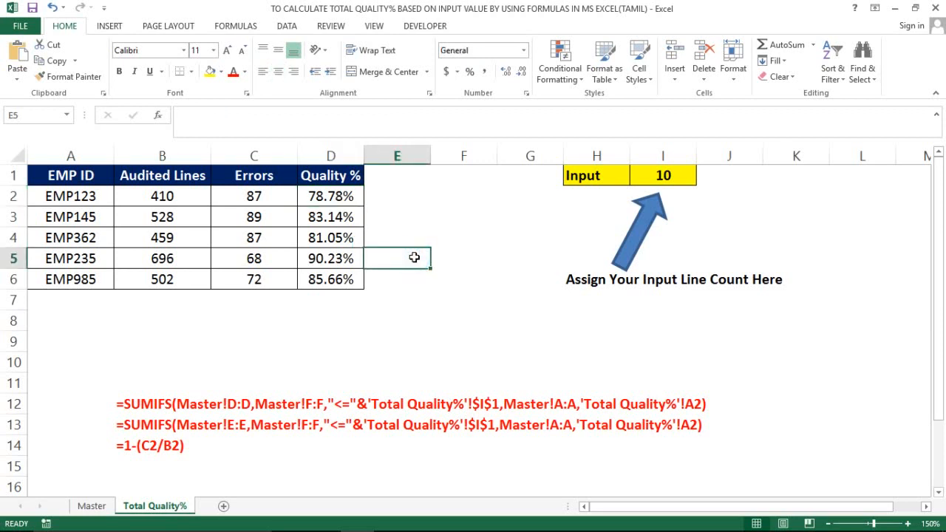
click(417, 316)
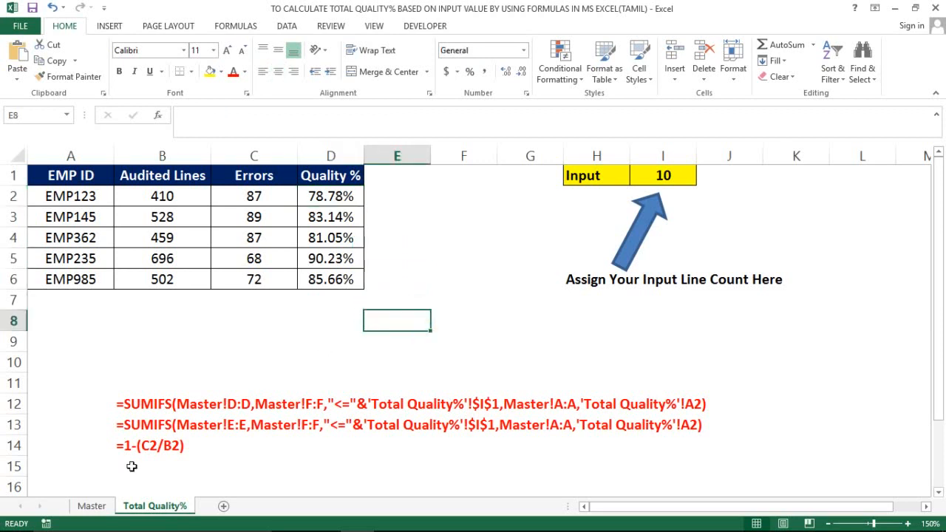
Step: Examine the EMP ID and Date columns of the highlighted records on the Master sheet
click(81, 509)
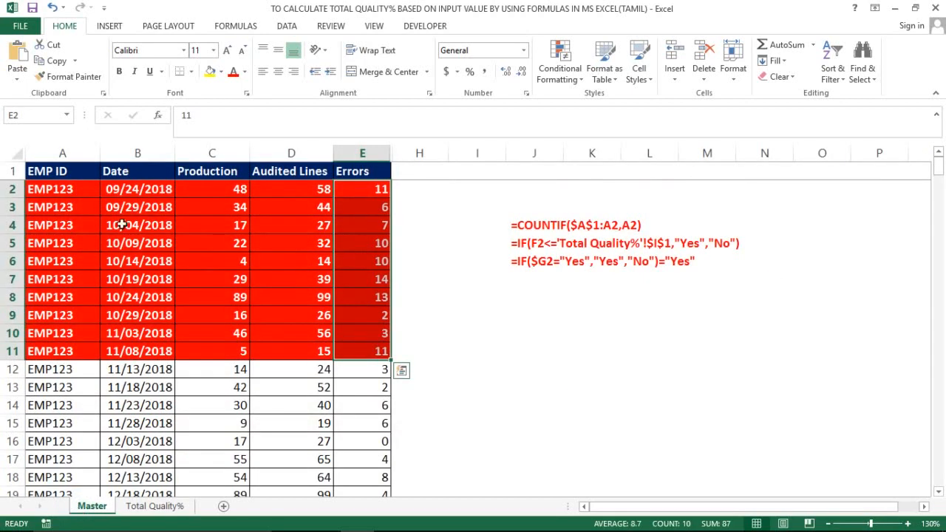
click(153, 211)
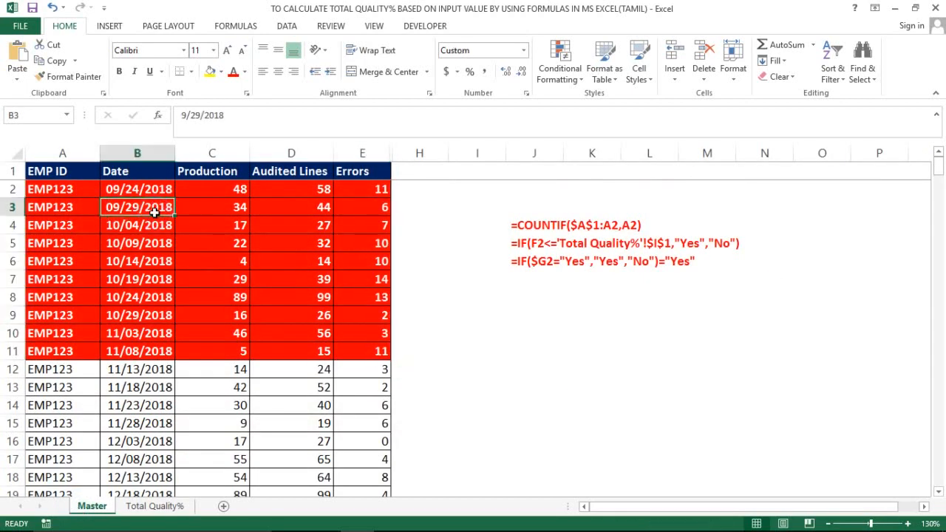
click(65, 152)
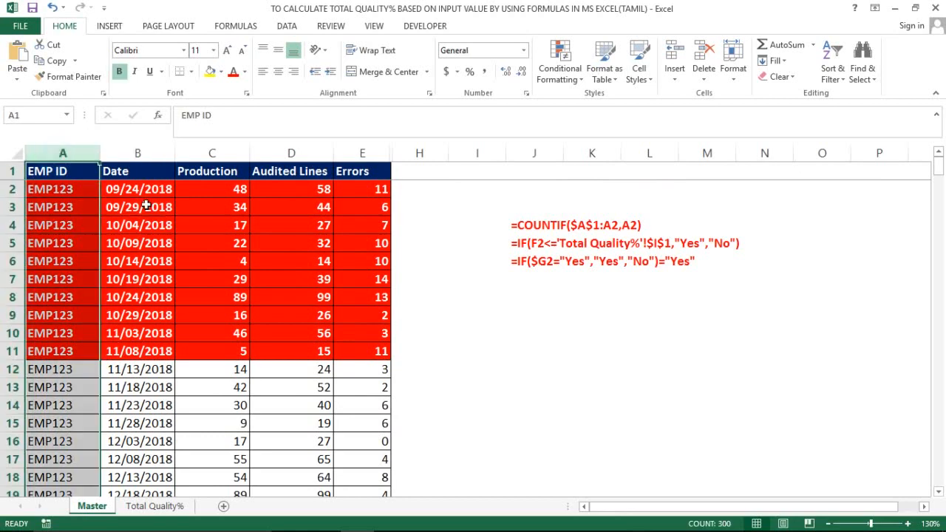
click(147, 206)
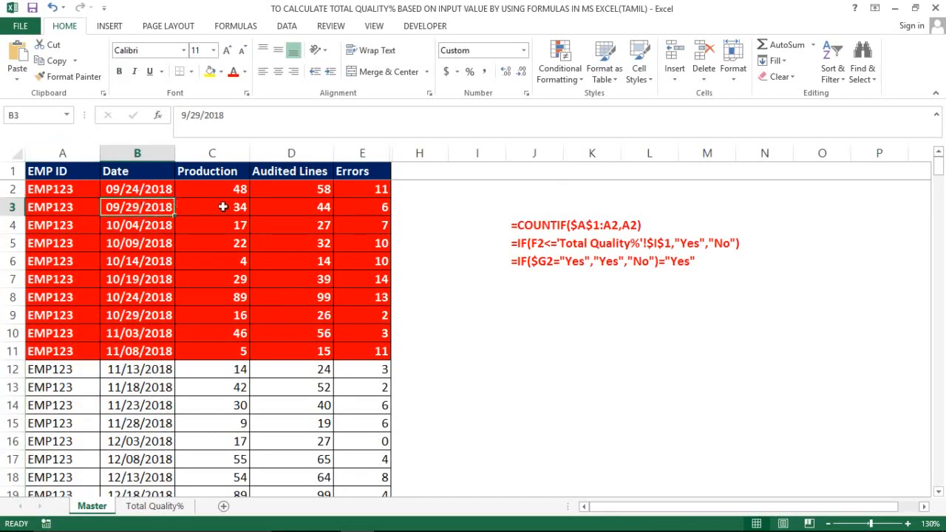
Step: Clear the Audited Lines, Errors and Quality % formulas from B2:D6 on the Total Quality% sheet
click(154, 506)
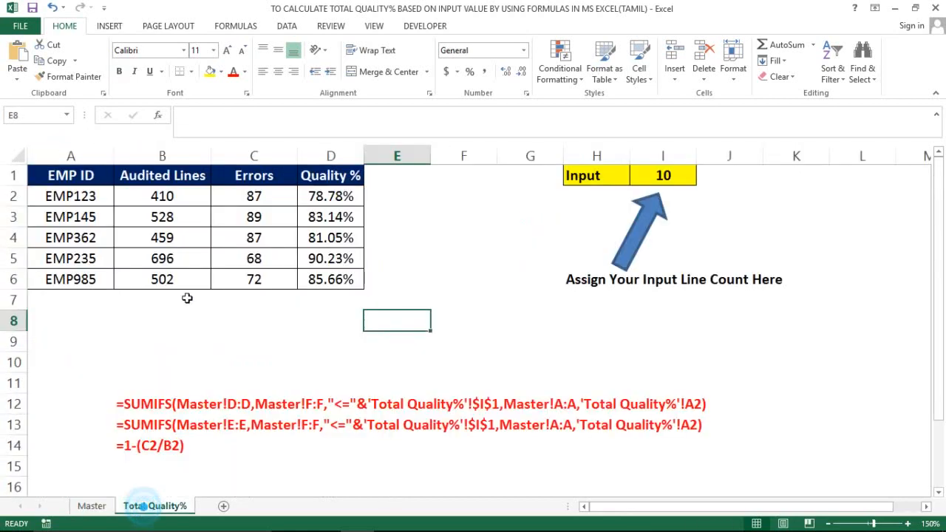
click(215, 238)
key(Up)
key(Up)
key(Up)
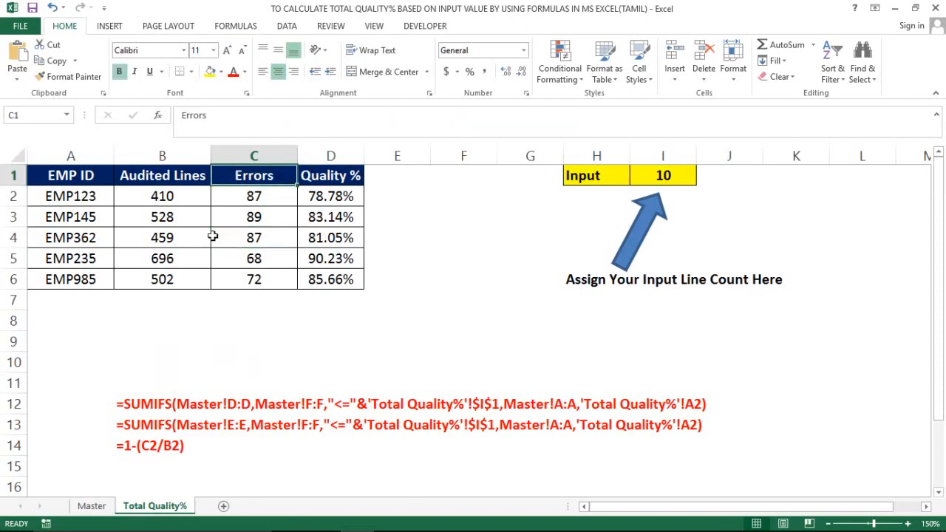
key(Left)
key(Down)
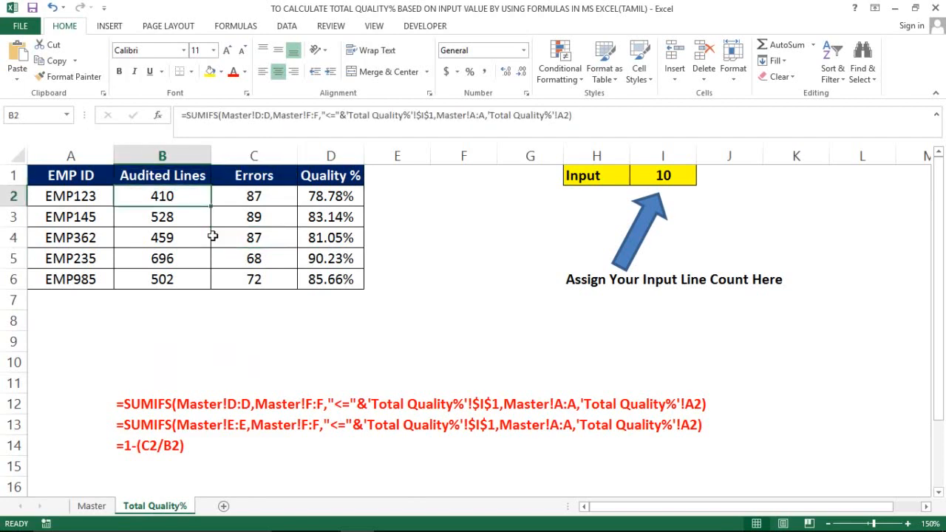
key(shift+Right)
key(shift+Right)
key(ctrl+shift+Down)
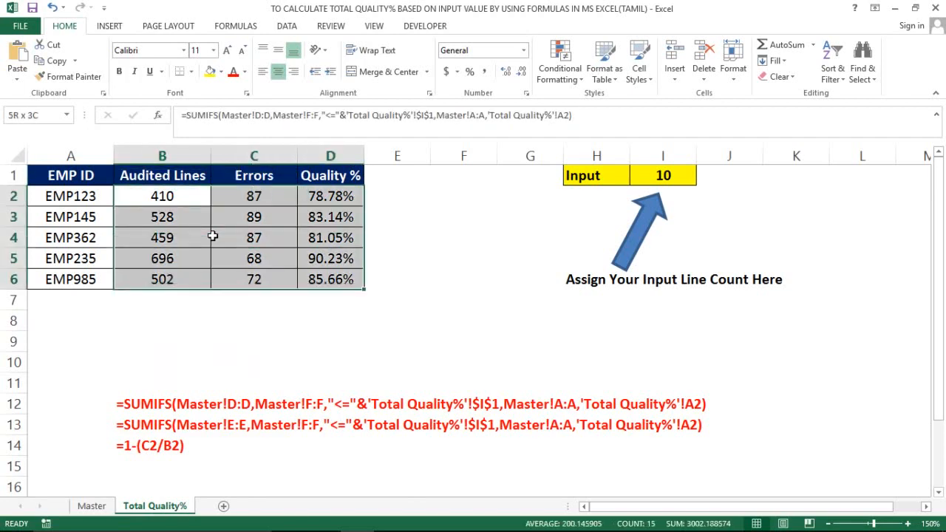
key(Delete)
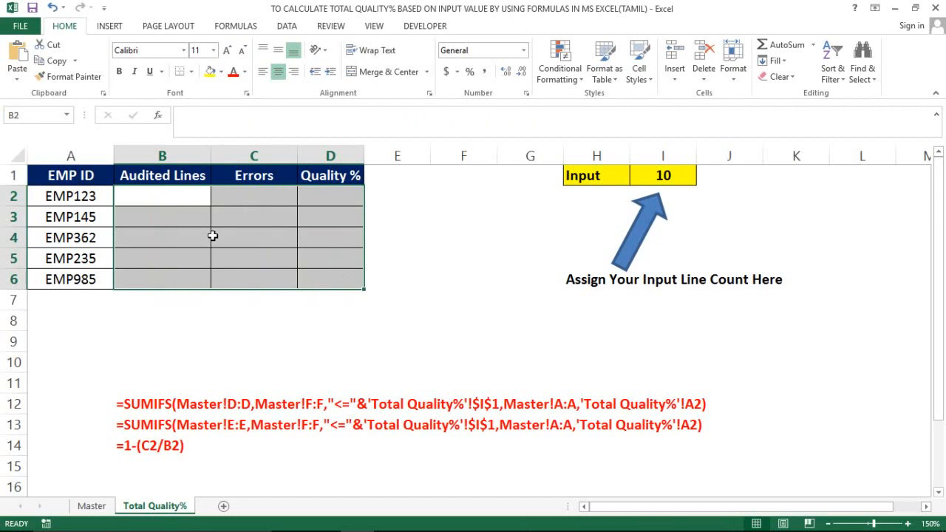
Step: Review the employee IDs in A2:A6 of the summary table
click(63, 195)
key(ctrl+shift+Down)
click(161, 212)
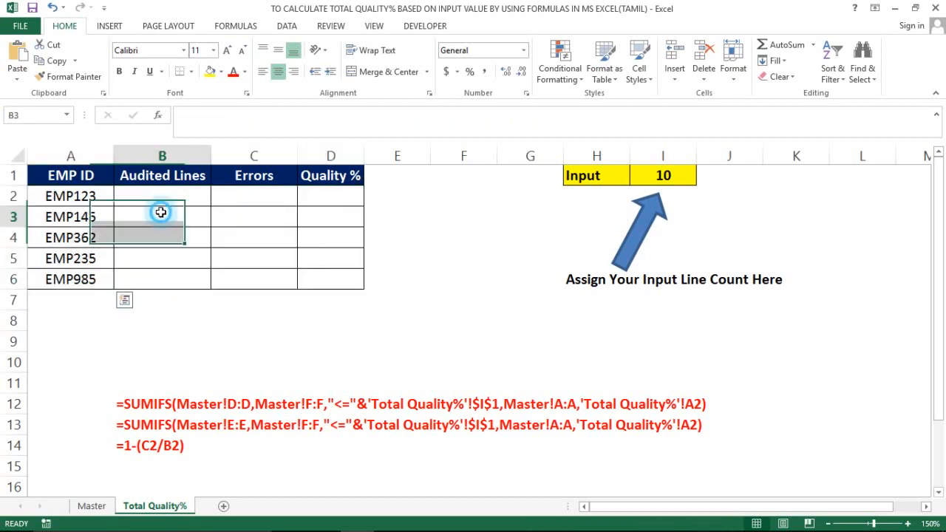
Step: Clear the conditional formatting rules from the Master sheet's data rows, A2 through H300
click(89, 507)
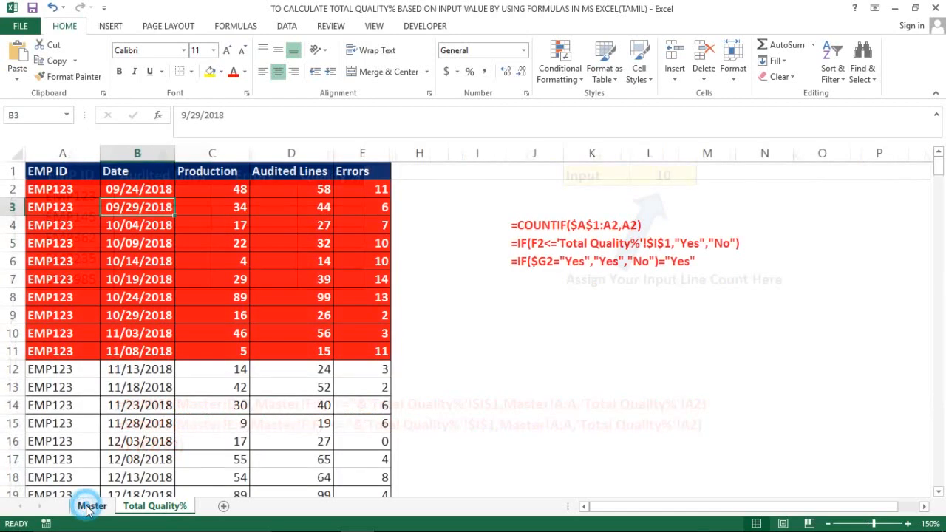
click(112, 335)
key(ctrl+Up)
key(Left)
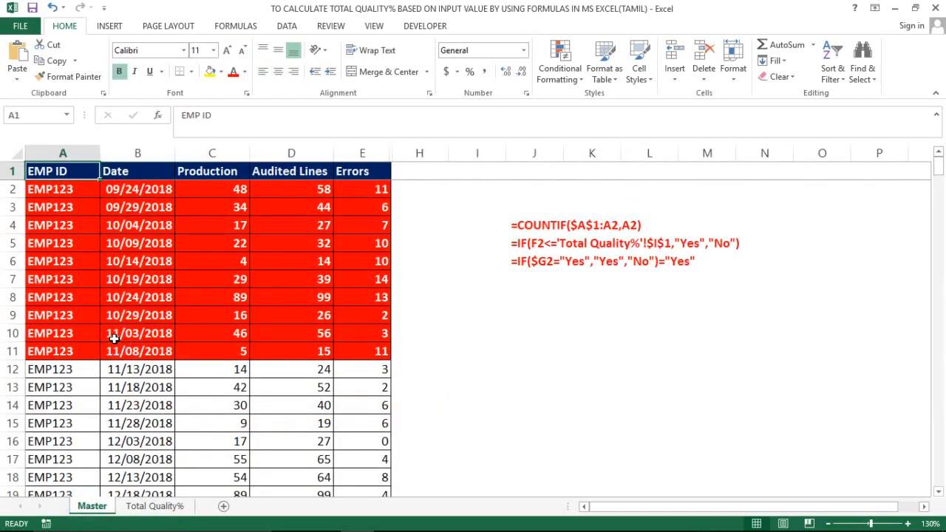
key(Down)
key(shift+Right)
key(shift+Right)
key(shift+Right)
key(shift+Right)
key(shift+Right)
key(shift+Right)
key(shift+Right)
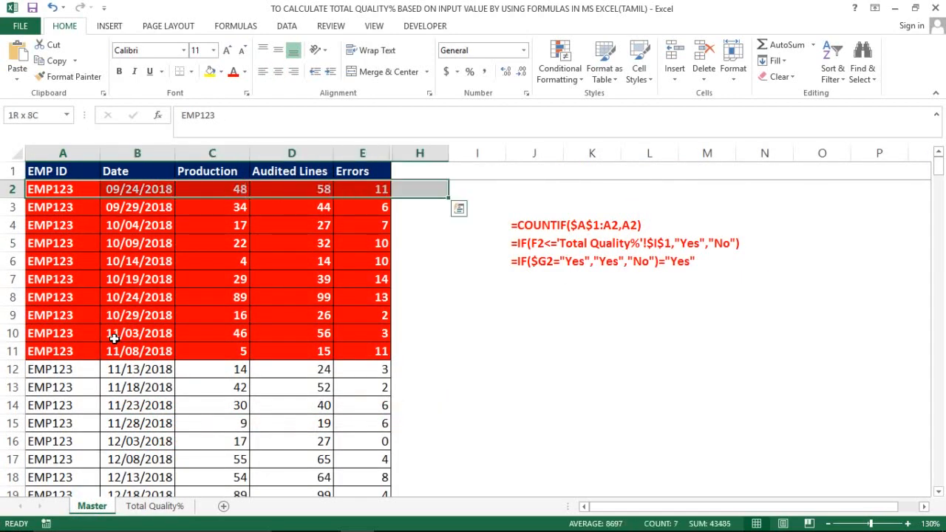
key(ctrl+shift+Down)
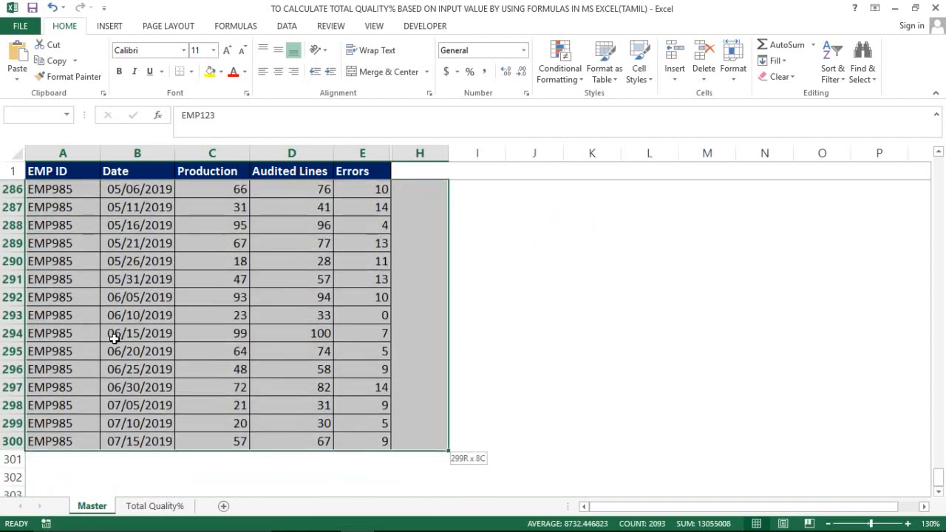
click(581, 77)
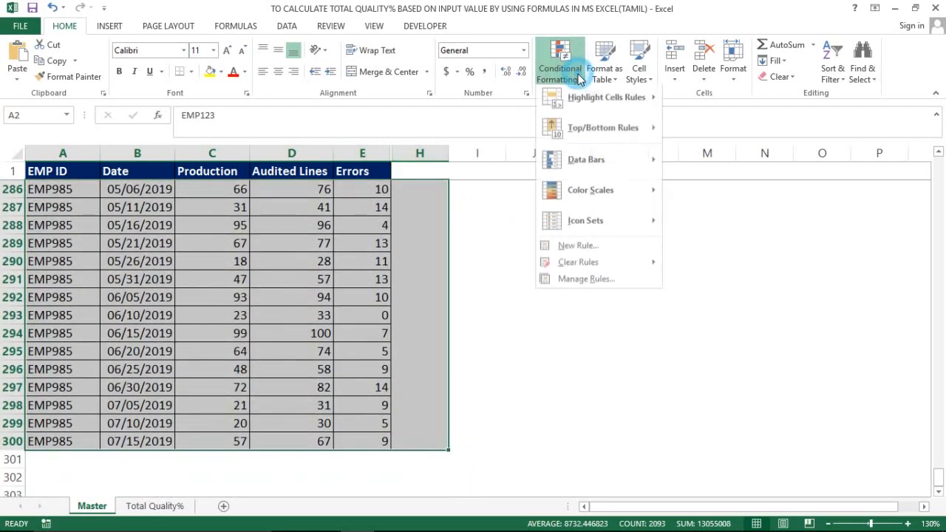
mouse_move(588, 270)
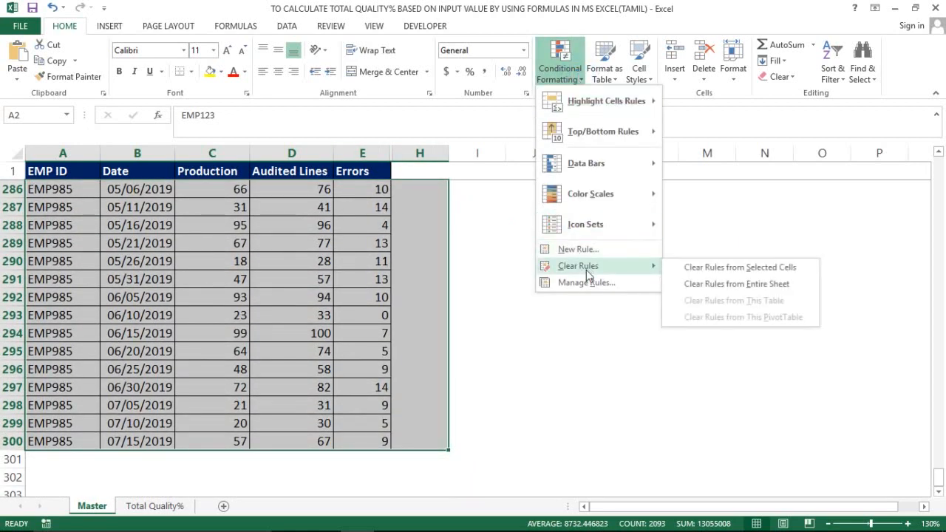
click(697, 270)
click(376, 249)
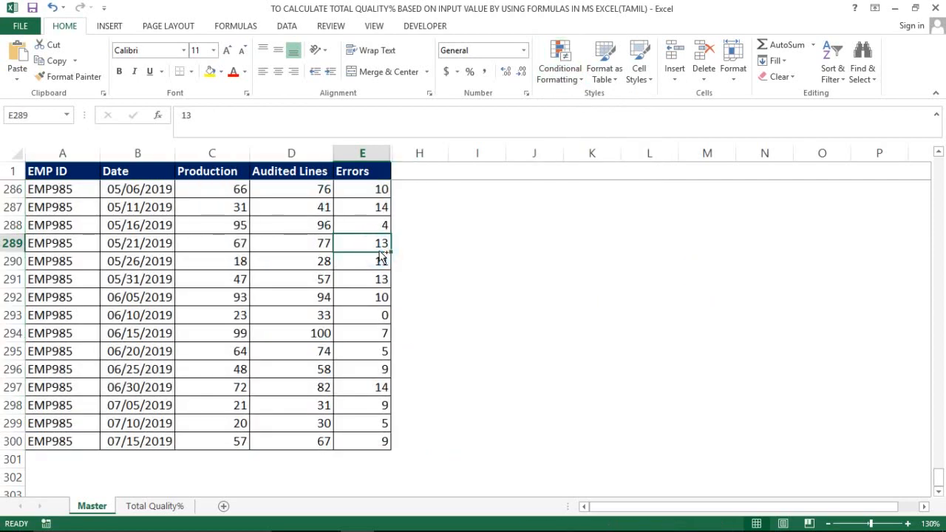
Step: Review the first record's fields from EMP ID to Errors in row 2 of the Master sheet
key(ctrl+Up)
key(ctrl+Up)
key(ctrl+Left)
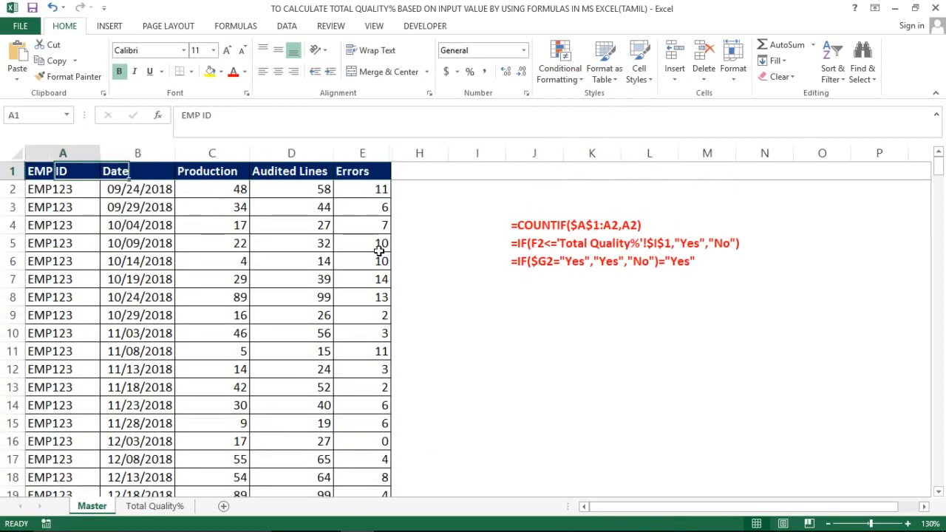
key(Down)
key(Right)
key(Right)
key(Right)
key(Right)
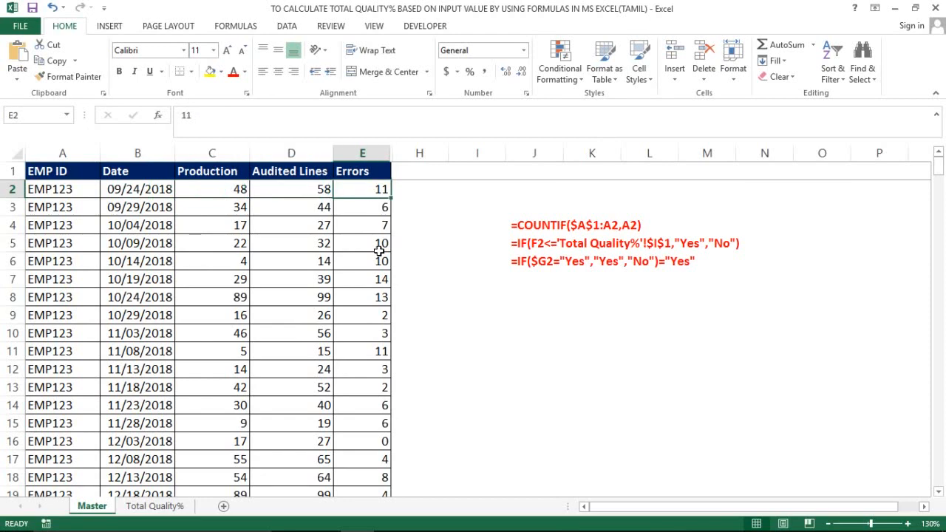
Step: Open a custom sort for the Master sheet's data and delete the EMP ID sort level
key(Left)
key(Left)
key(Left)
key(Left)
key(Down)
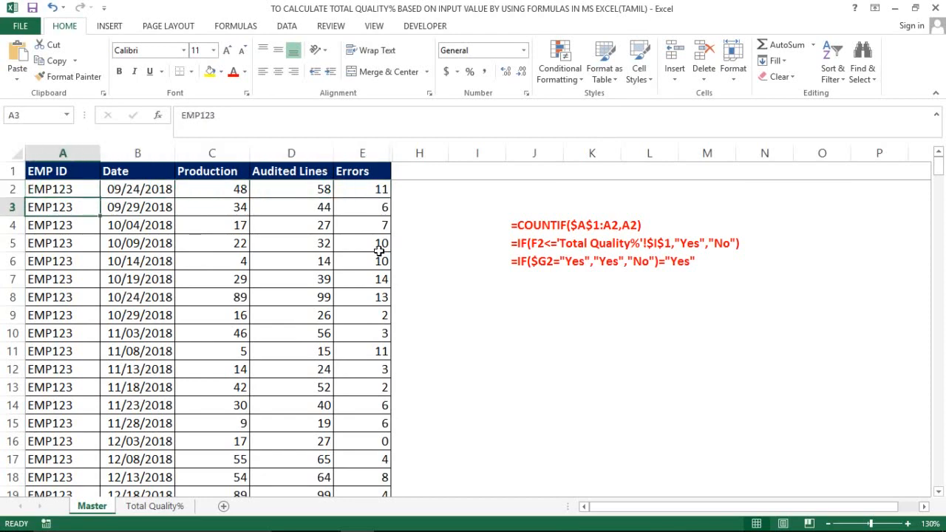
key(alt+d)
key(s)
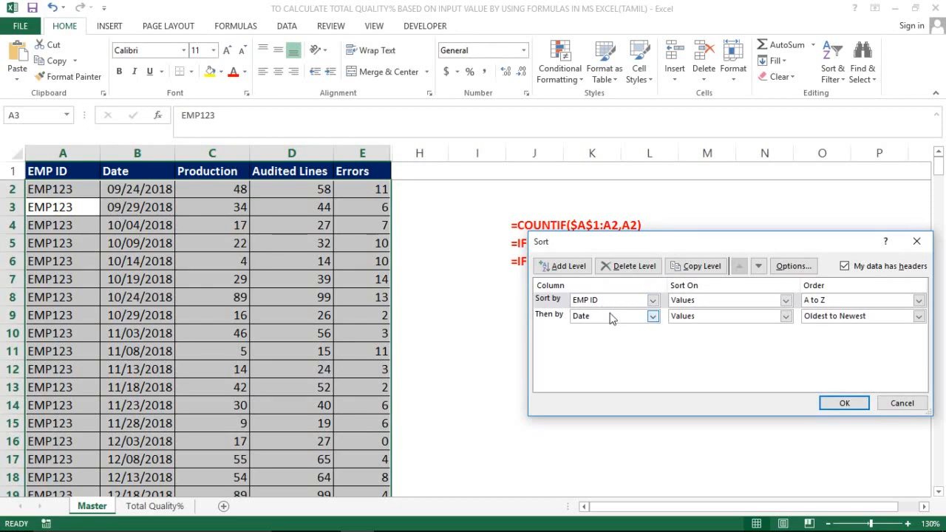
click(631, 269)
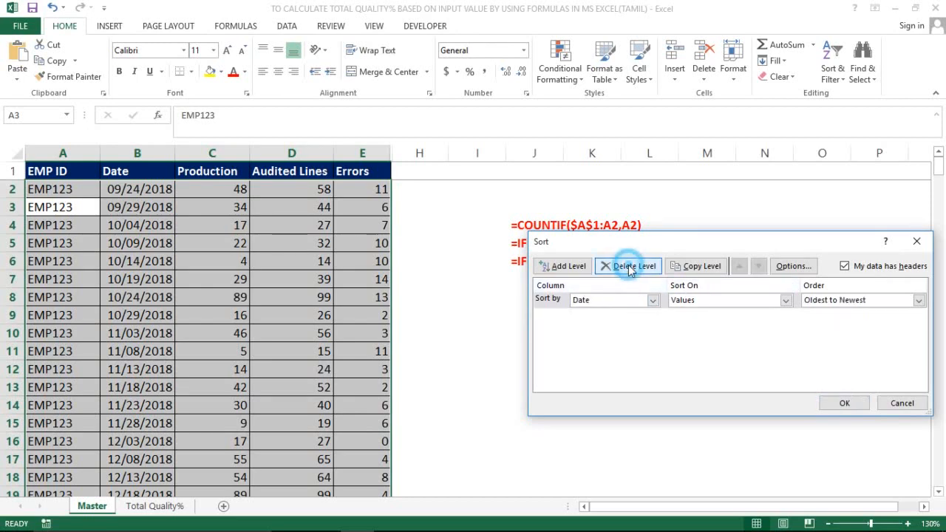
Step: Sort the Master sheet's data by Date values from Newest to Oldest
click(653, 302)
click(826, 303)
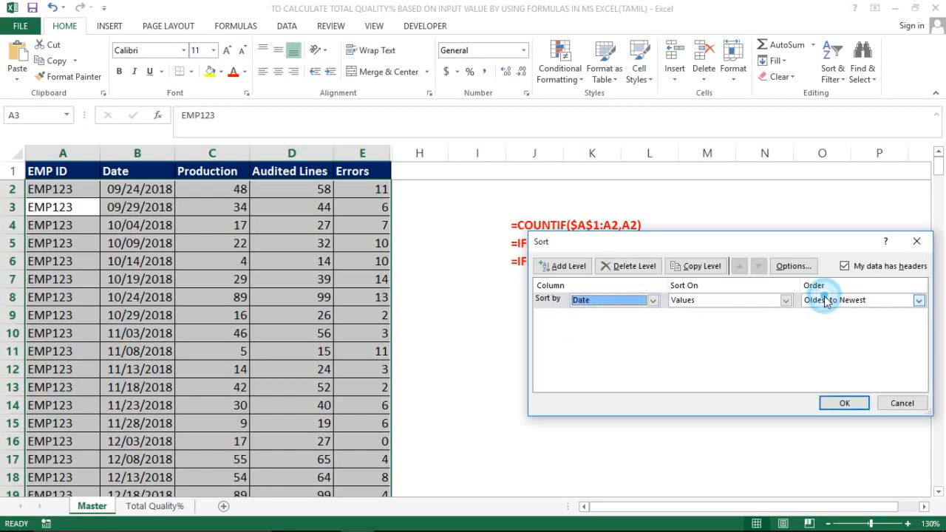
click(825, 300)
click(813, 323)
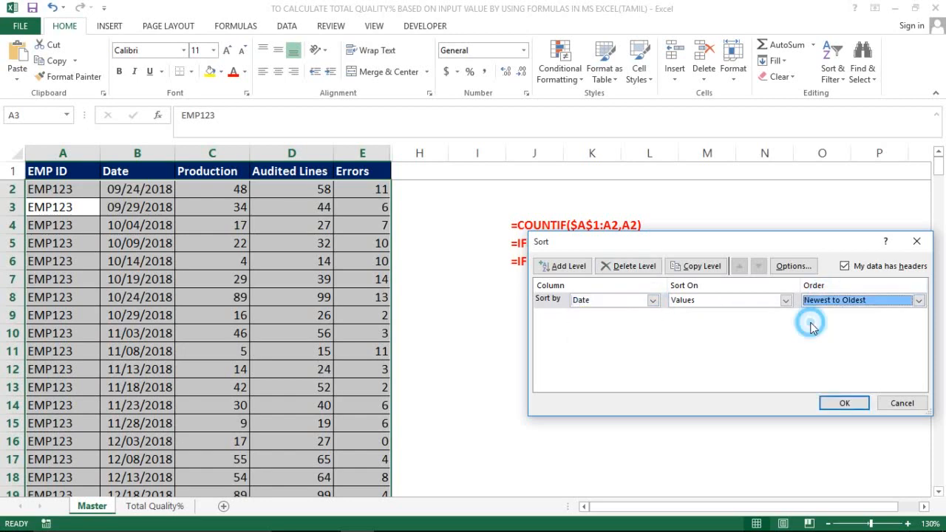
click(845, 403)
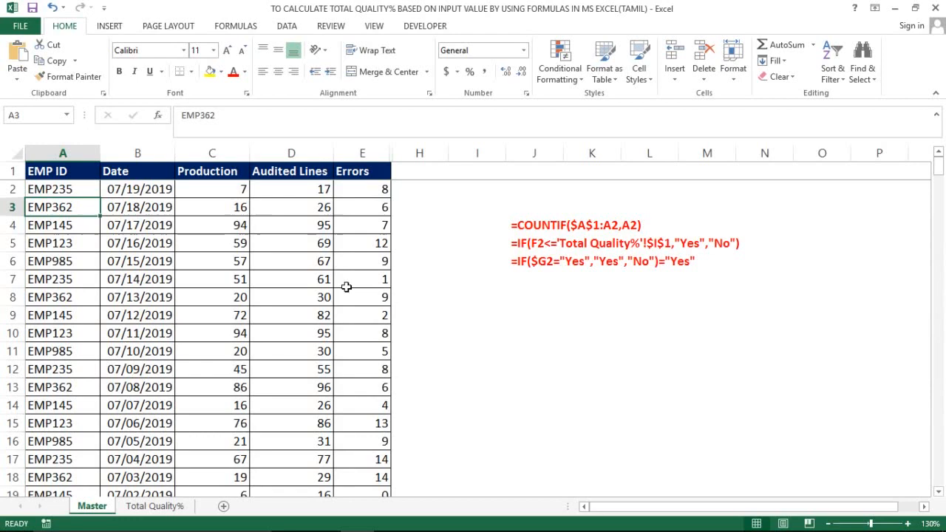
Step: Unhide the Calc and Comments columns, F and G, beside the Errors column on the Master sheet
click(109, 271)
key(ctrl+Up)
key(Left)
key(Down)
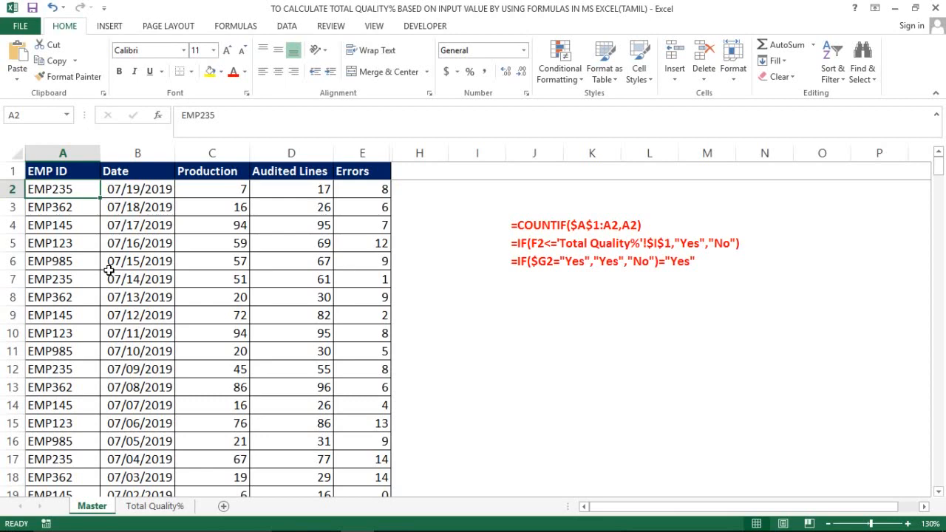
key(Right)
key(Left)
key(Up)
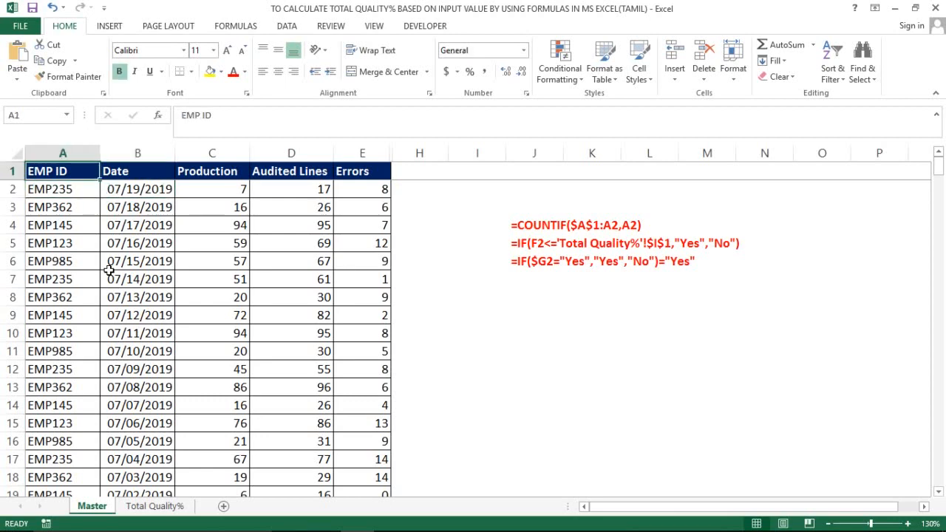
key(ctrl+Right)
key(ctrl+space)
key(shift+Right)
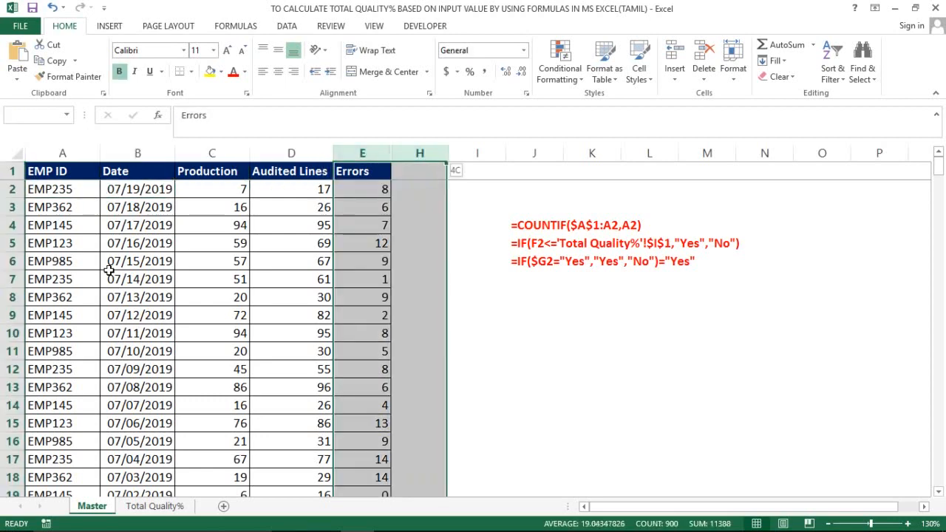
key(shift+F10)
key(u)
key(Right)
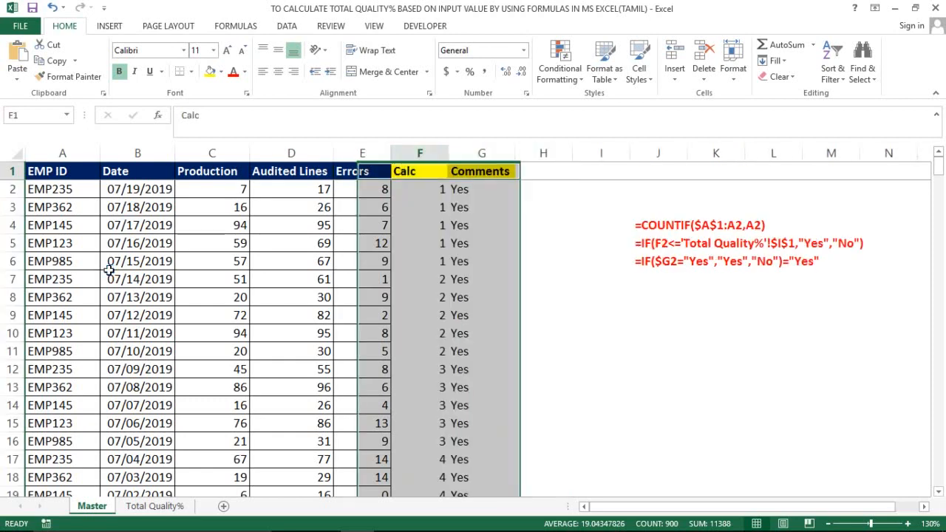
Step: Clear the existing Calc and Comments formulas from F2:G300, keeping the header row
key(Down)
key(shift+Right)
key(ctrl+shift+Down)
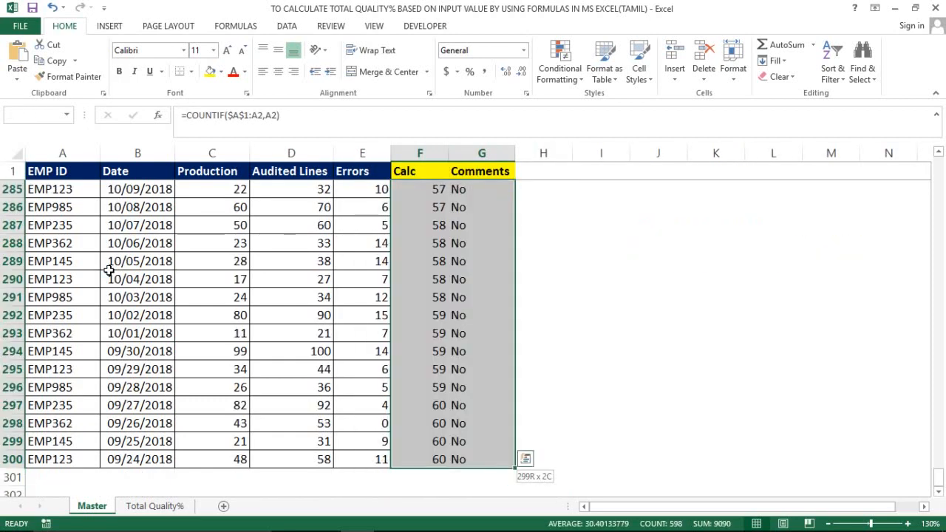
key(Delete)
key(Up)
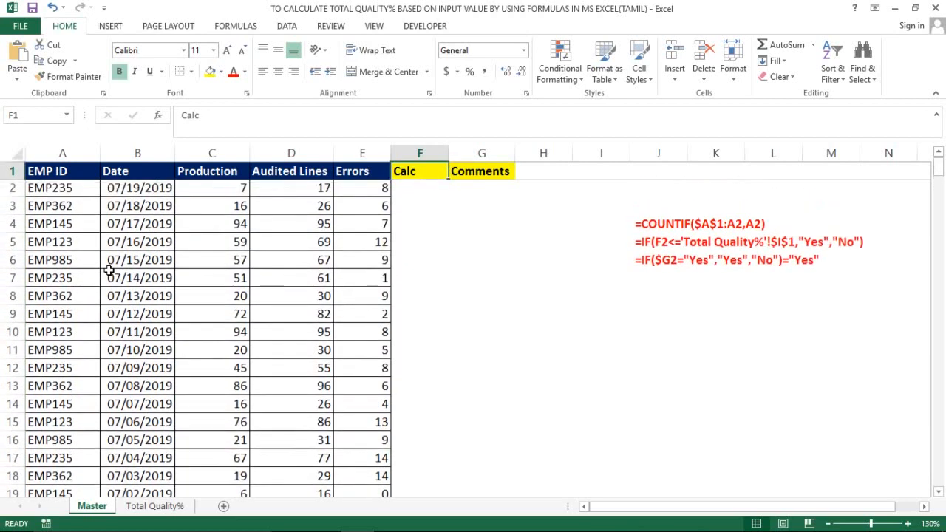
key(Left)
key(Left)
key(Left)
key(Left)
key(Left)
key(Down)
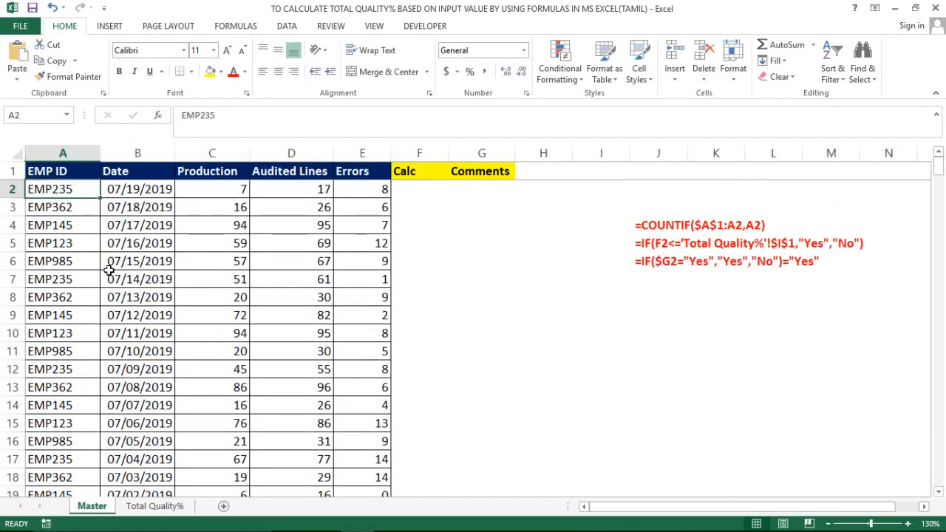
key(shift+Right)
key(shift+Right)
key(shift+Right)
key(shift+Right)
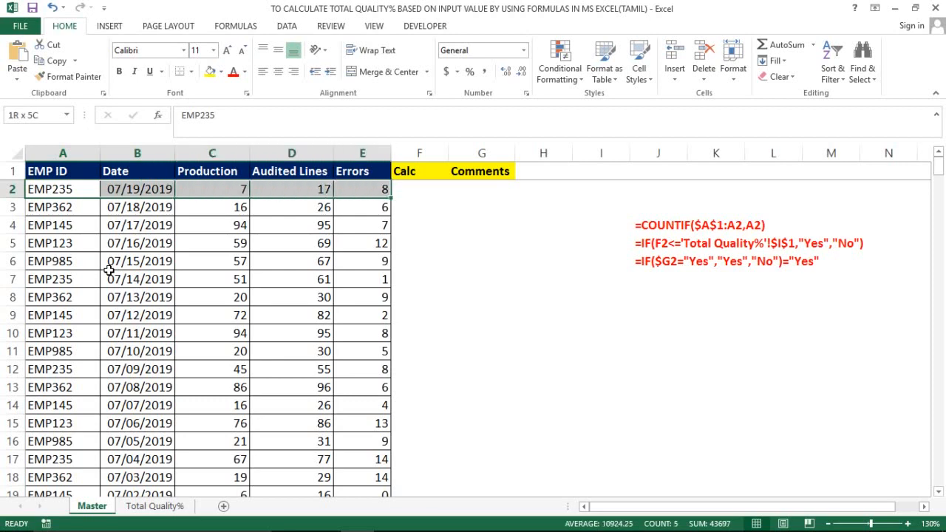
key(ctrl+shift+Down)
key(shift+Down)
key(shift+Up)
key(s)
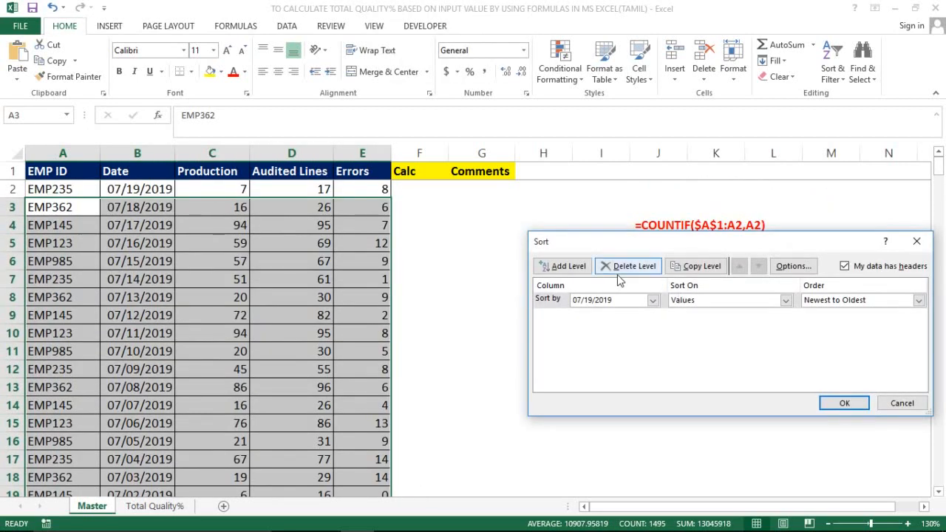
click(916, 241)
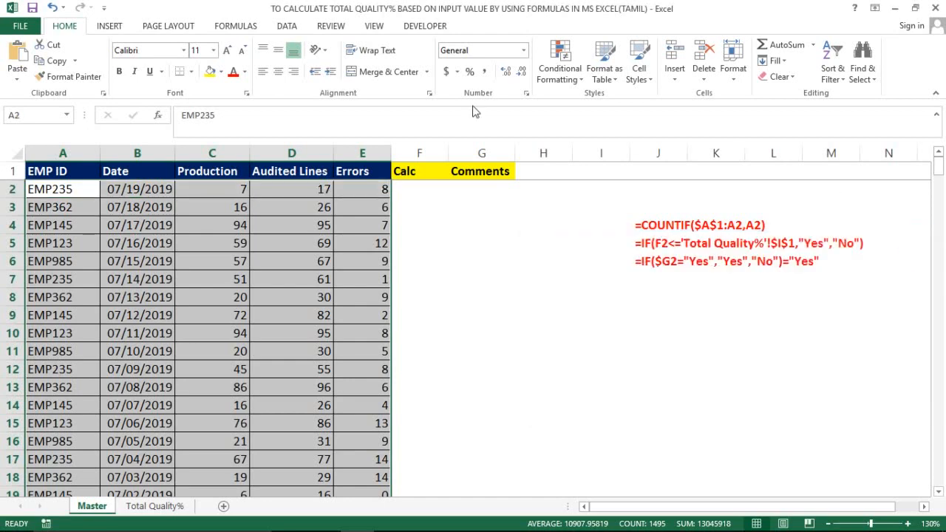
Step: Examine the sort column choices offered when only the data rows A2:E300 are selected, without the header row
click(293, 28)
click(330, 59)
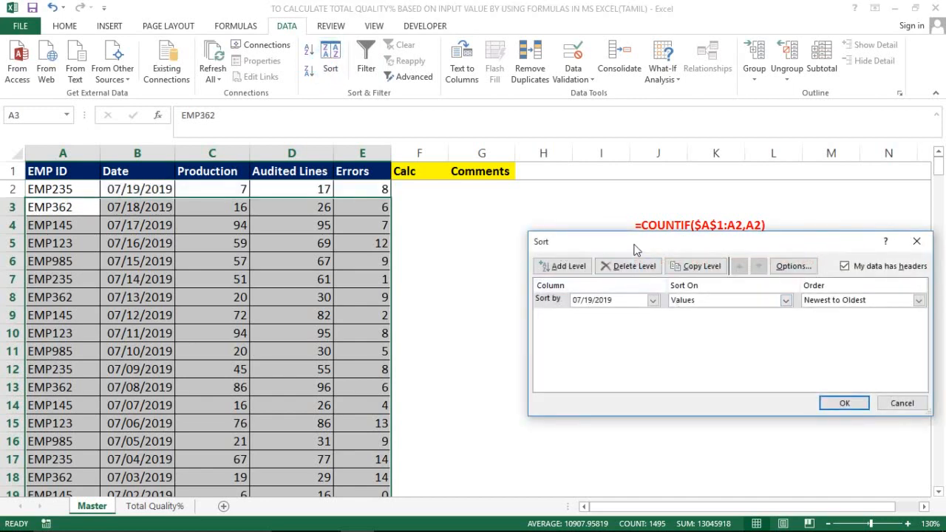
drag(635, 250, 507, 211)
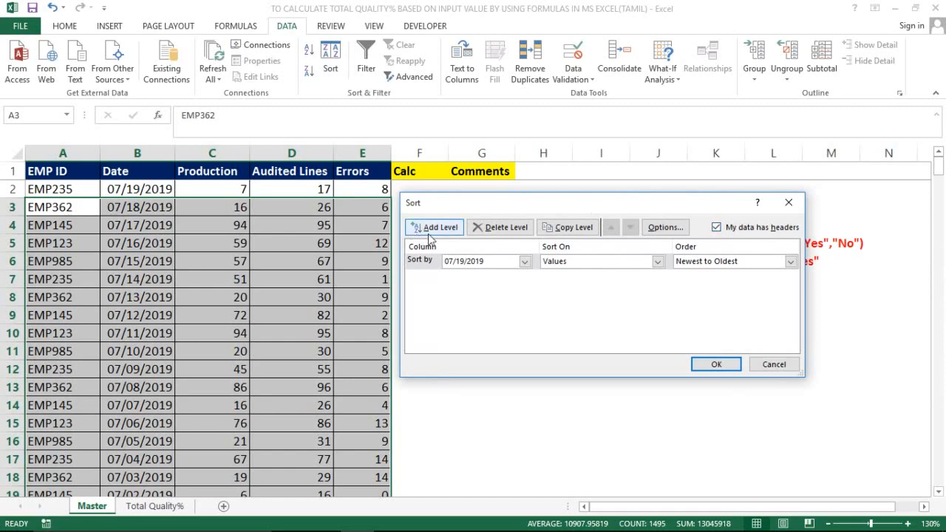
click(524, 261)
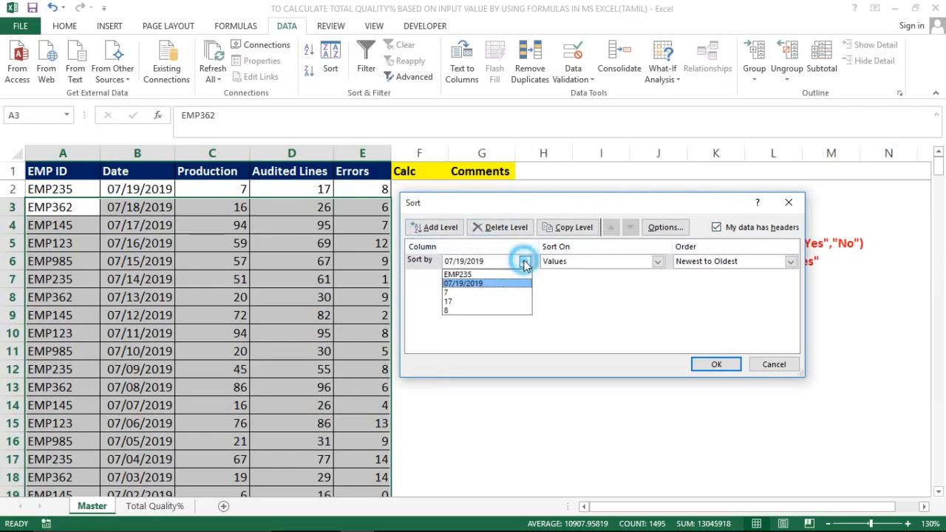
click(566, 291)
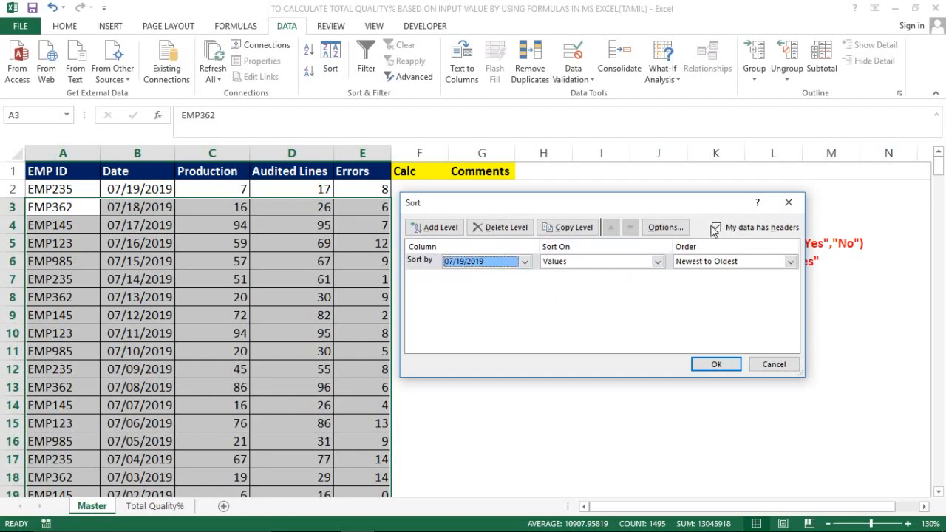
key(Return)
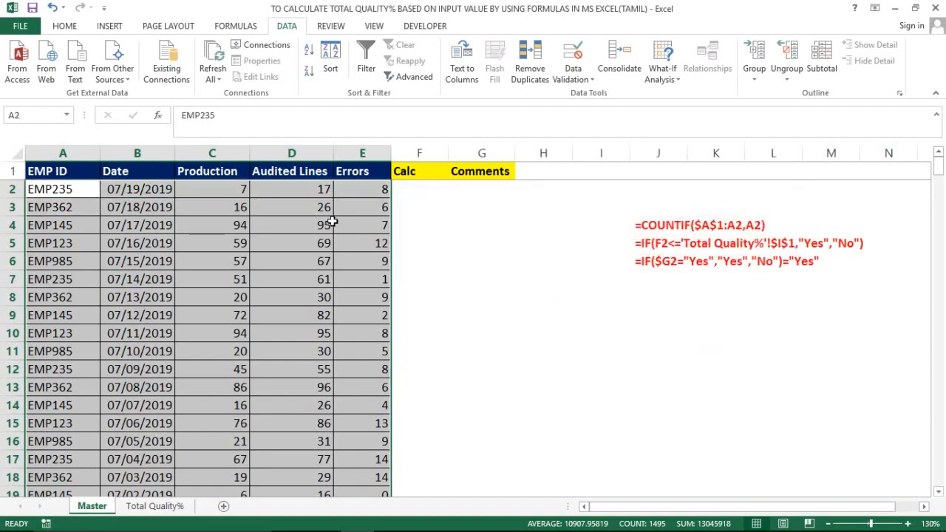
Step: Sort the whole Master table by EMP ID from Z to A, then by Date from Oldest to Newest
click(185, 177)
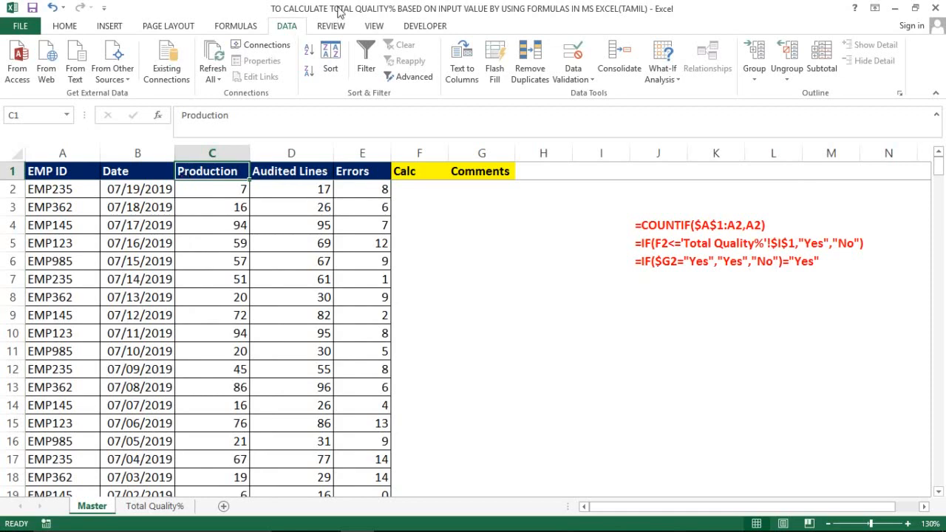
click(330, 59)
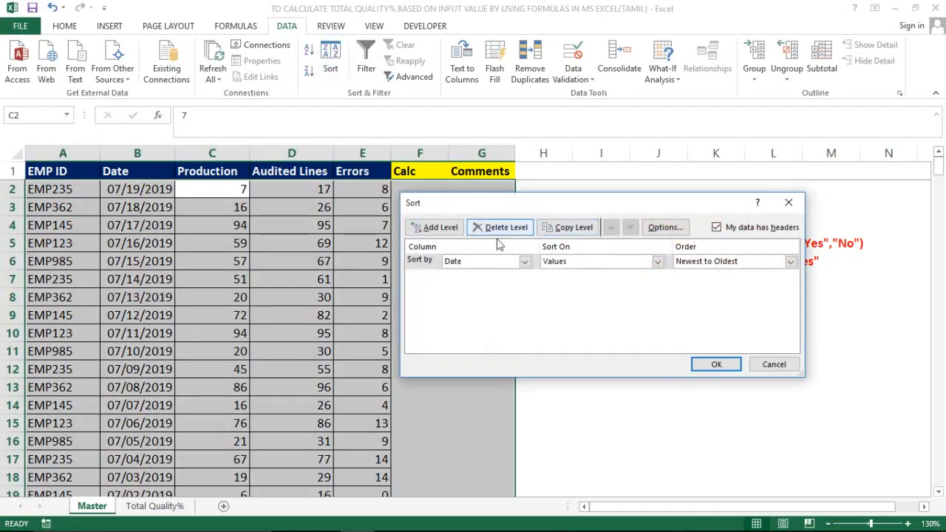
click(453, 231)
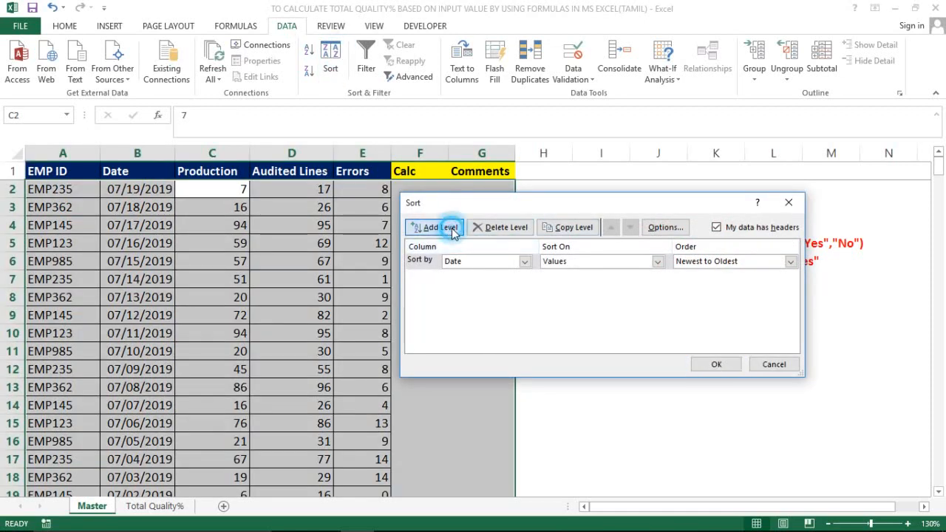
click(524, 261)
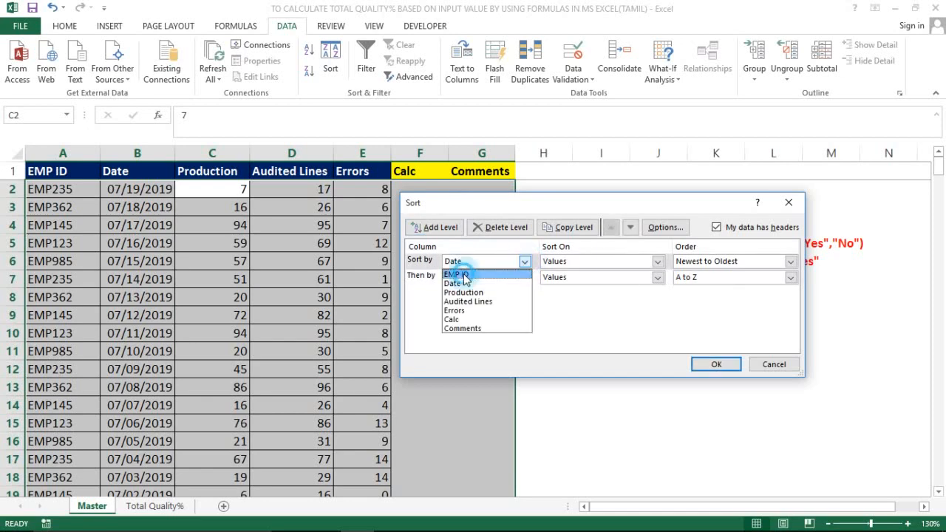
click(464, 275)
click(524, 277)
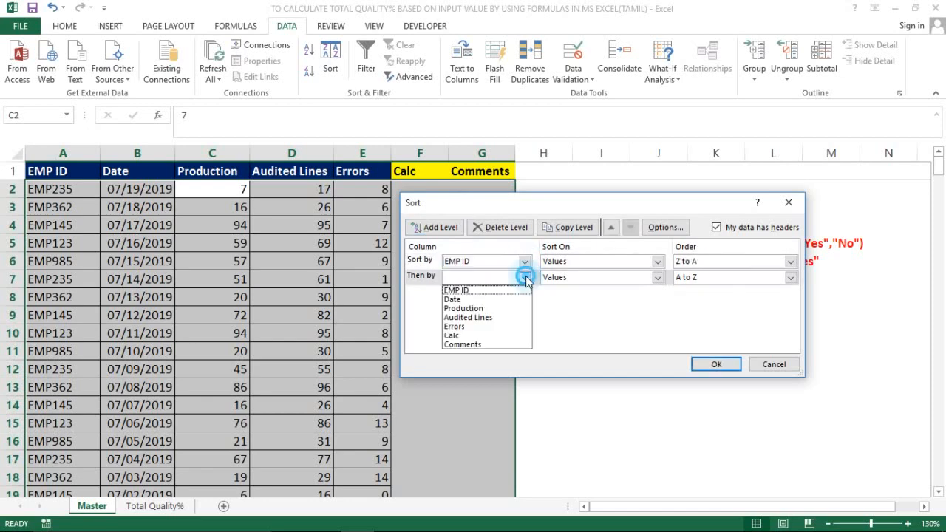
click(454, 299)
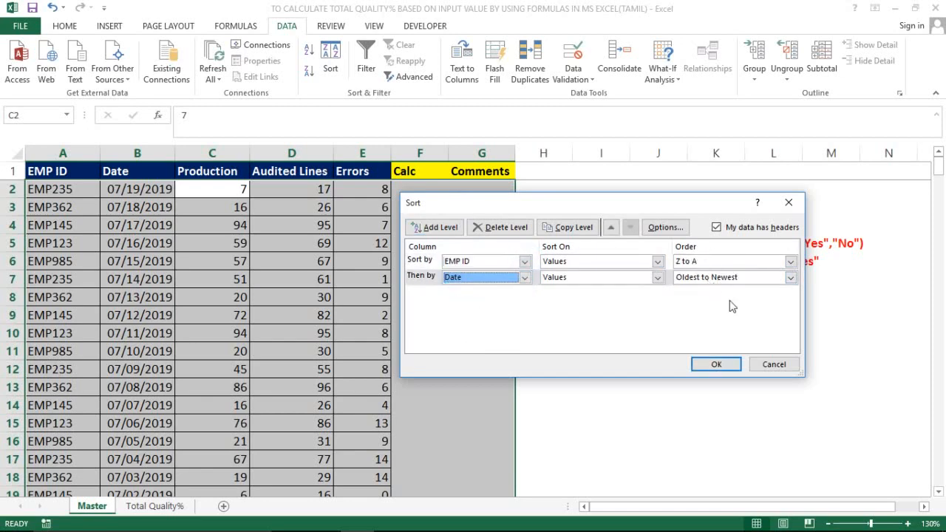
click(711, 365)
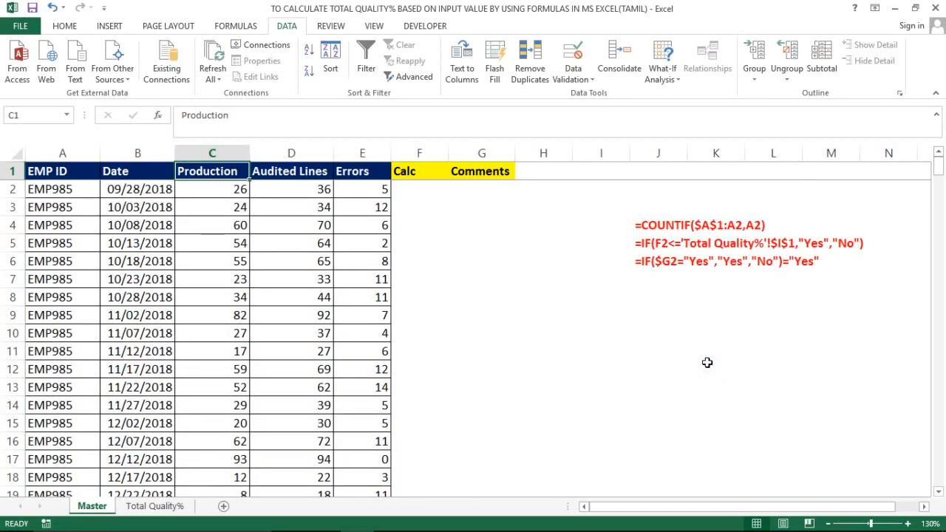
Step: Review the order of EMP IDs and dates in the sorted Master records, from row 2 down to row 75
click(102, 212)
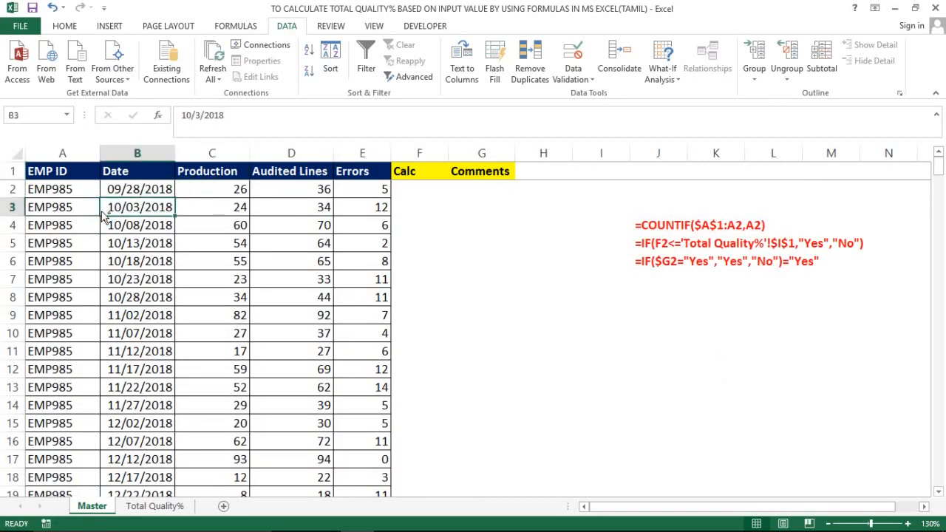
key(ctrl+Up)
key(Left)
key(Down)
key(Down)
key(Down)
key(Down)
key(ctrl+Up)
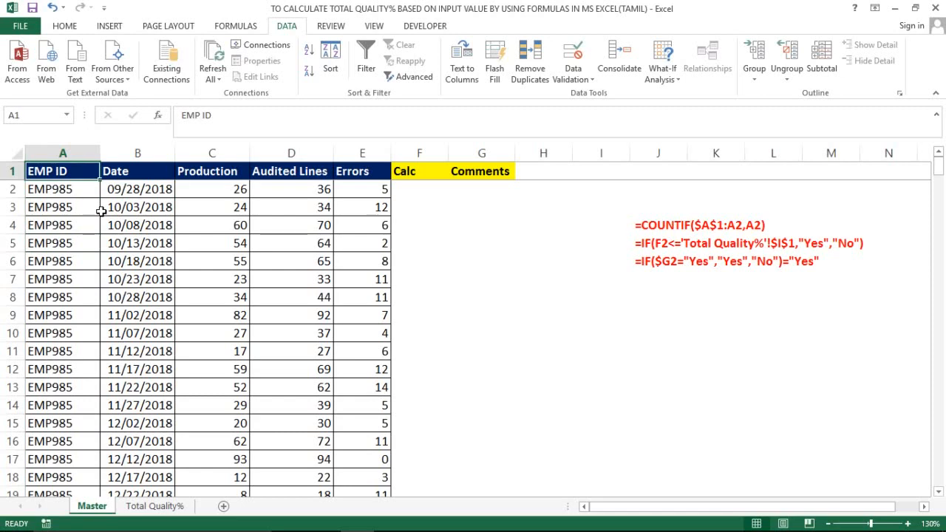
key(Down)
key(shift+Right)
key(shift+Left)
key(shift+Right)
key(shift+Right)
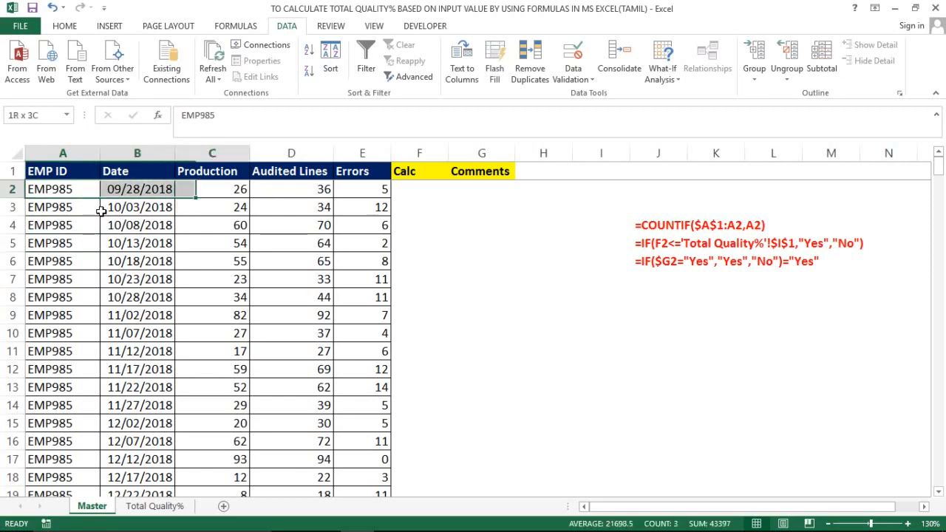
key(shift+Down)
key(shift+Down)
key(shift+Down)
key(shift+Down)
key(shift+Down)
key(shift+Down)
key(shift+Down)
key(shift+Down)
key(shift+Down)
key(shift+Down)
key(shift+Down)
key(shift+Down)
key(shift+Down)
key(shift+Down)
key(shift+Down)
key(shift+Down)
key(shift+Down)
key(shift+Down)
key(shift+Down)
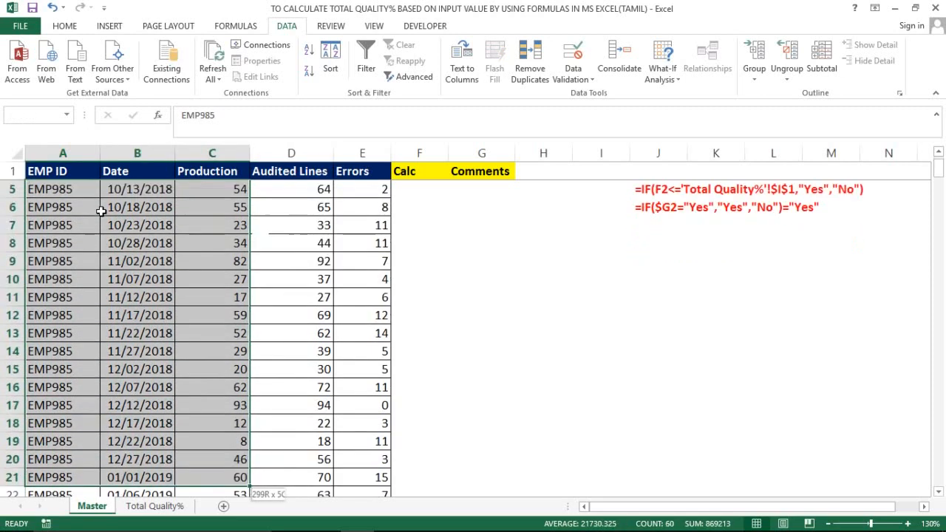
key(shift+Down)
key(shift+Down)
key(shift+Down)
key(shift+Down)
key(shift+Down)
key(shift+Down)
key(shift+Down)
key(shift+Down)
key(shift+Down)
key(shift+Down)
key(shift+Down)
key(shift+Down)
key(shift+Down)
key(shift+Down)
key(shift+Down)
key(shift+Down)
key(shift+Down)
key(shift+Down)
key(shift+Down)
key(shift+Down)
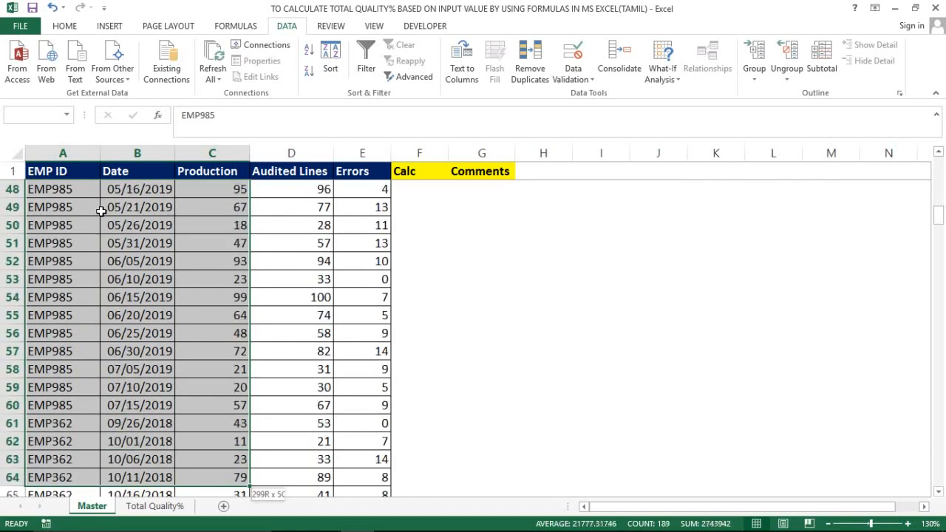
key(shift+Down)
key(shift+Down)
key(shift+Down)
key(shift+Down)
key(shift+Down)
key(shift+Down)
key(shift+Down)
key(shift+Down)
key(shift+Down)
key(shift+Down)
key(shift+Down)
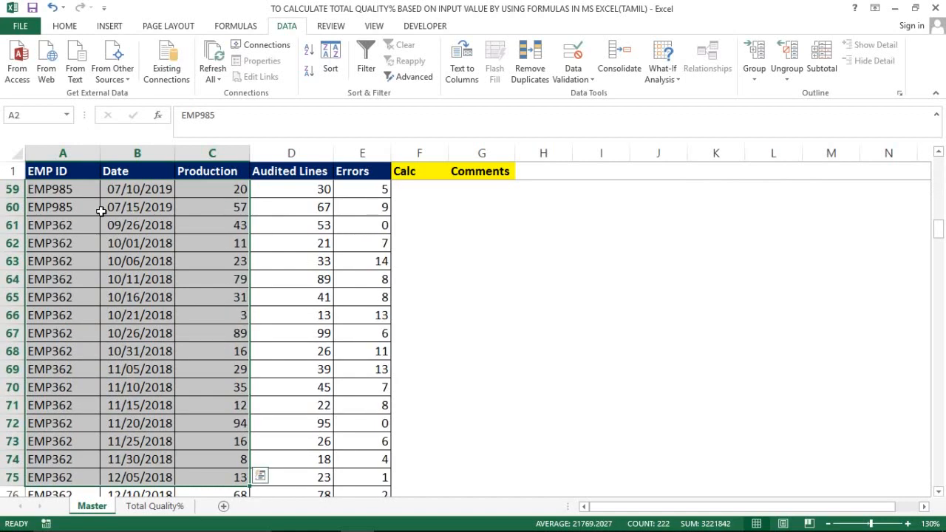
key(ctrl+Home)
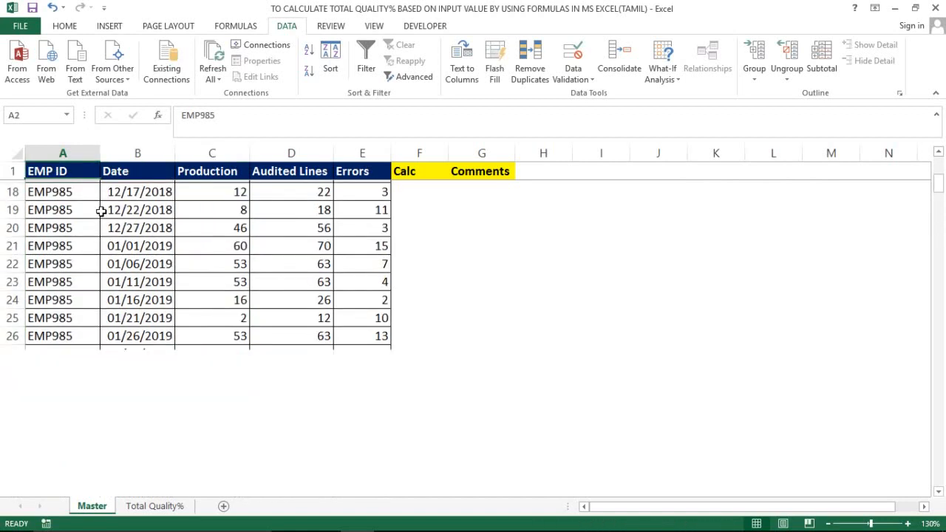
Step: Write the formula =COUNTIF(A1:A2,A2) in cell F2 under the Calc header of the Master sheet
key(Right)
key(Right)
key(Right)
key(Right)
key(Right)
key(Right)
key(Left)
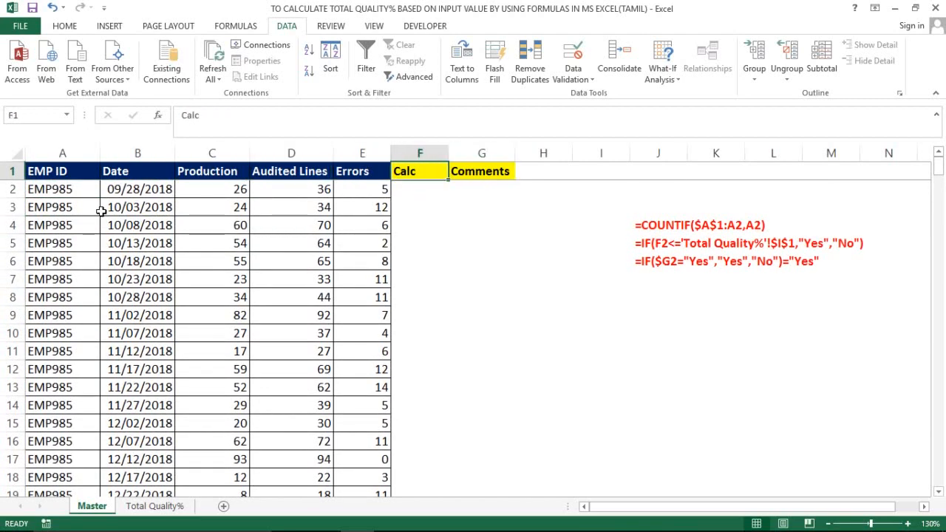
key(Down)
key(Up)
key(ctrl+space)
key(shift+Right)
key(Left)
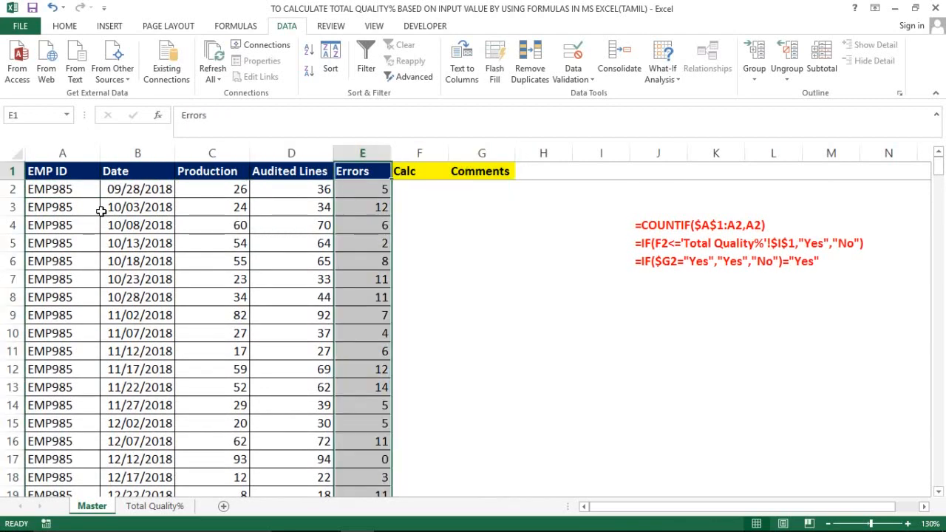
key(Right)
key(Down)
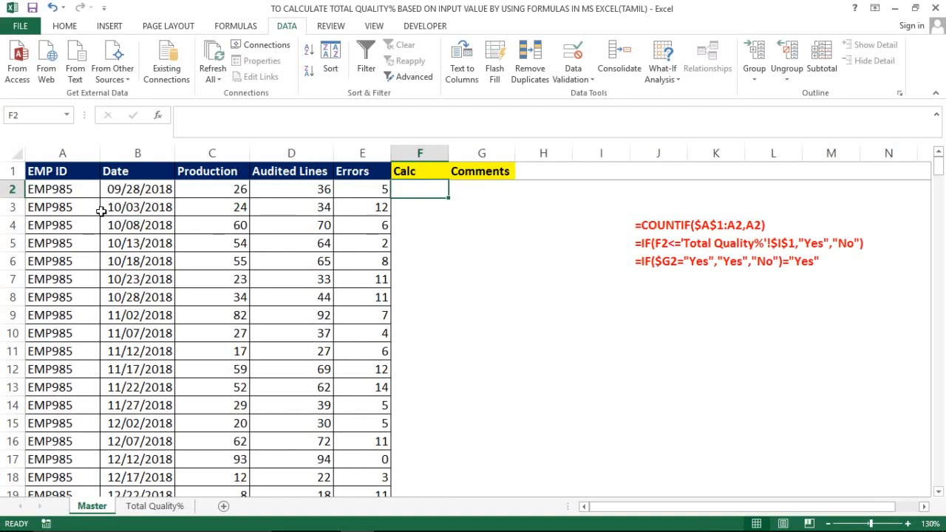
text(=)
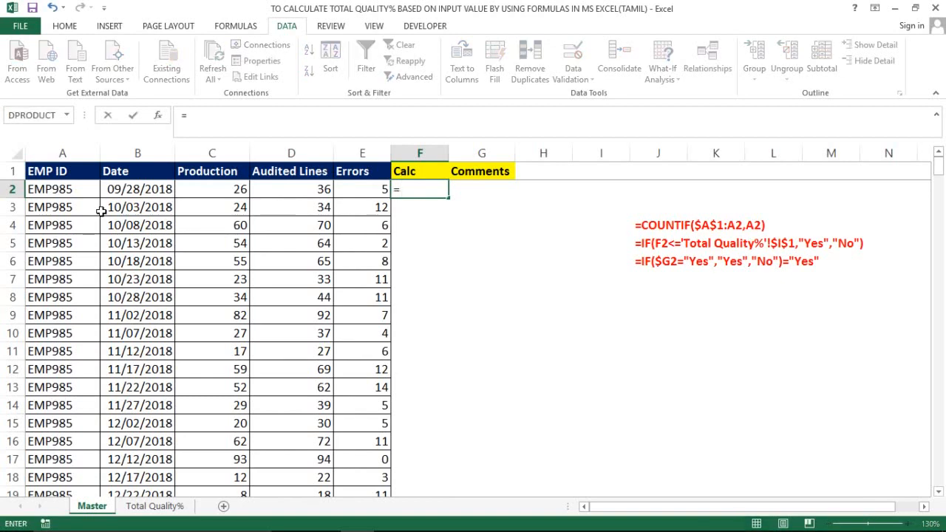
text(counti)
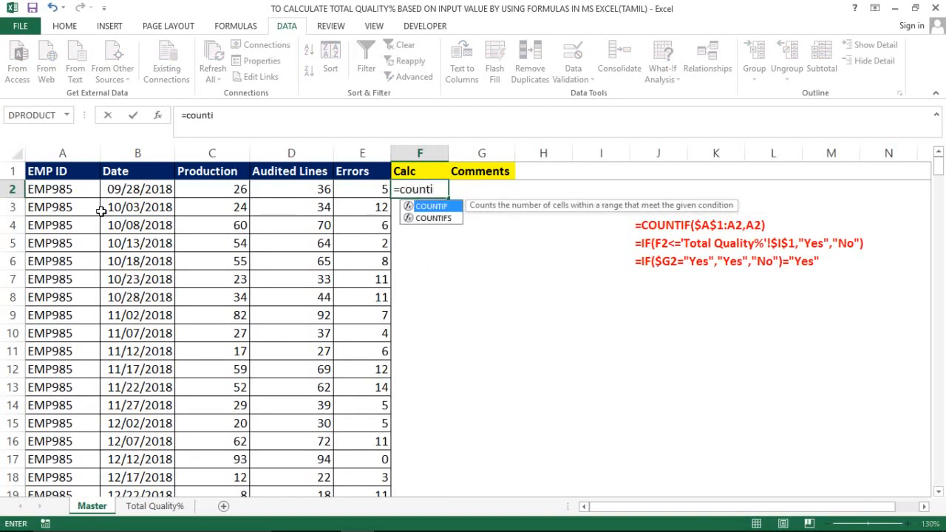
key(Tab)
key(Left)
key(Left)
key(Left)
key(Left)
key(Left)
key(Up)
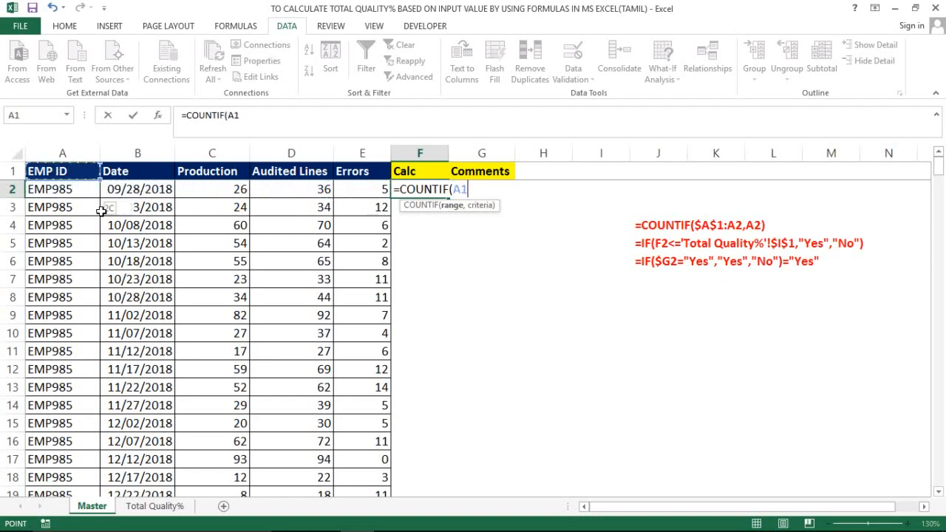
key(shift+Down)
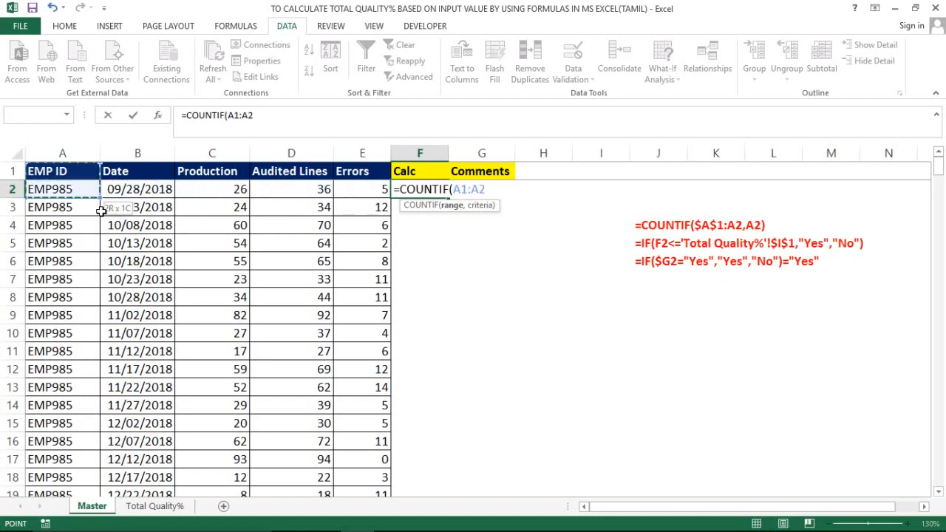
text(,)
key(Left)
key(Left)
key(Left)
key(Left)
key(Left)
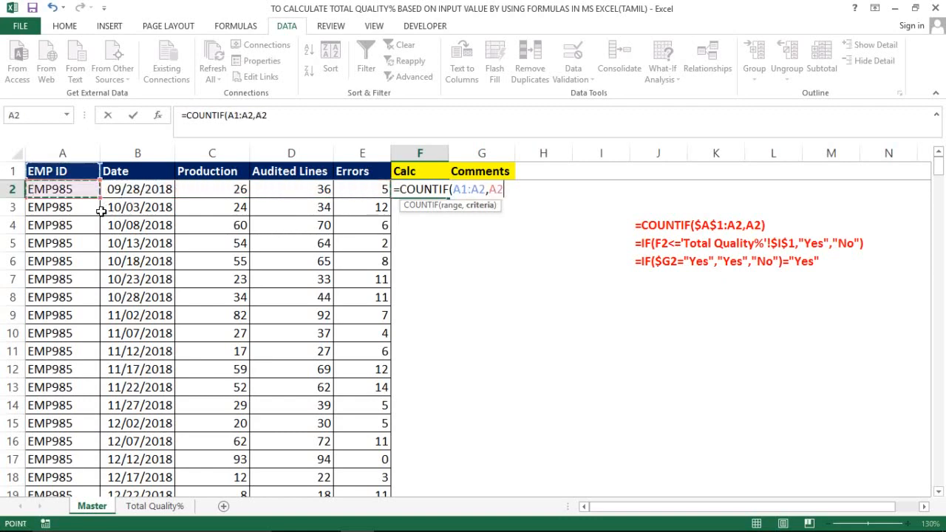
text())
Step: Make the start of F2's COUNTIF range absolute as $A$1 and fill the formula down the Calc column to row 300
click(461, 190)
key(F4)
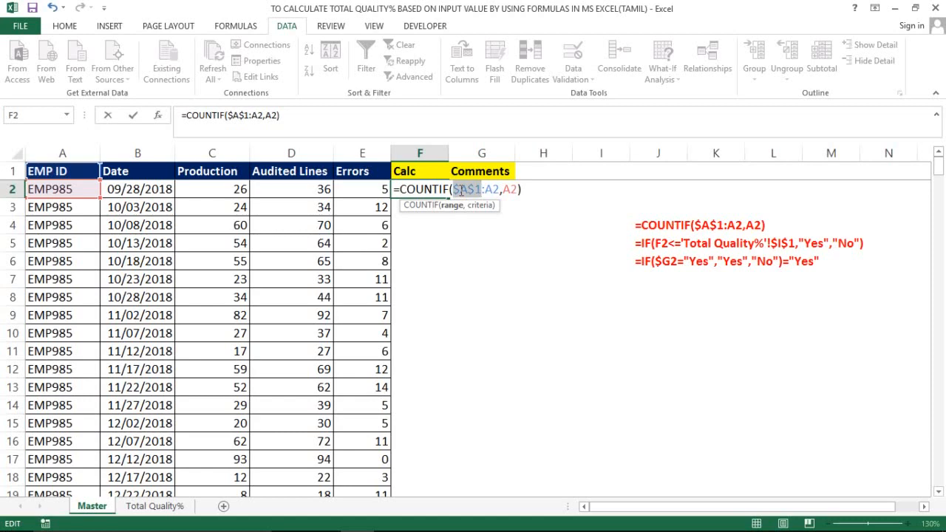
key(Return)
click(441, 189)
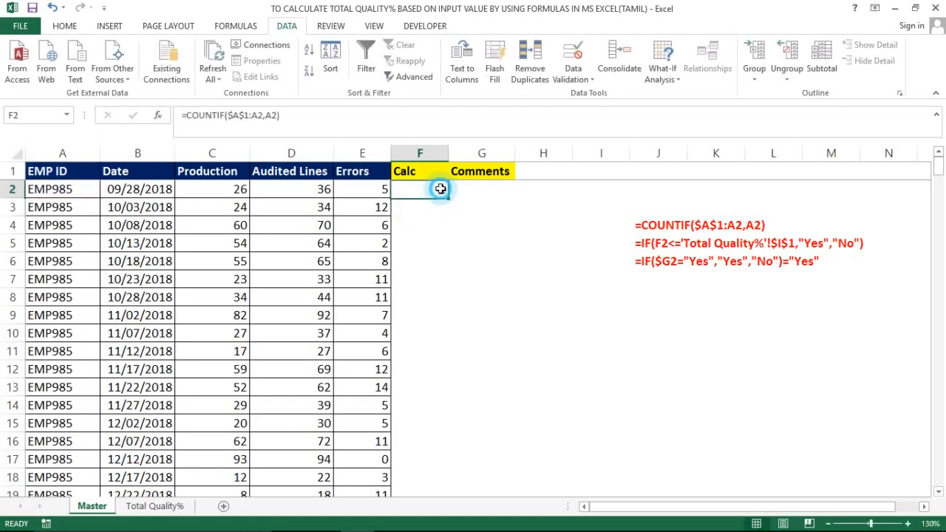
double_click(448, 198)
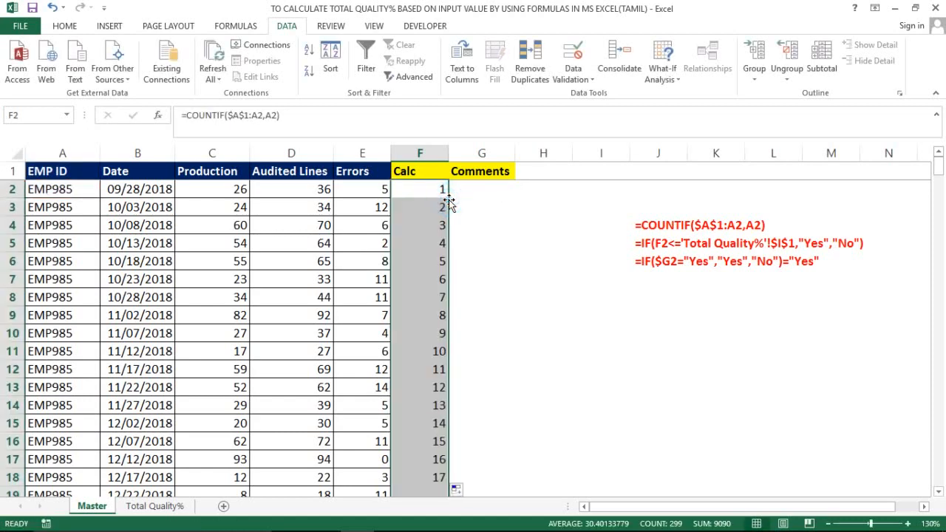
Step: Check that the Calc formulas reach the last data row, 300, and return to the column's header
click(419, 255)
key(Down)
key(Down)
key(Down)
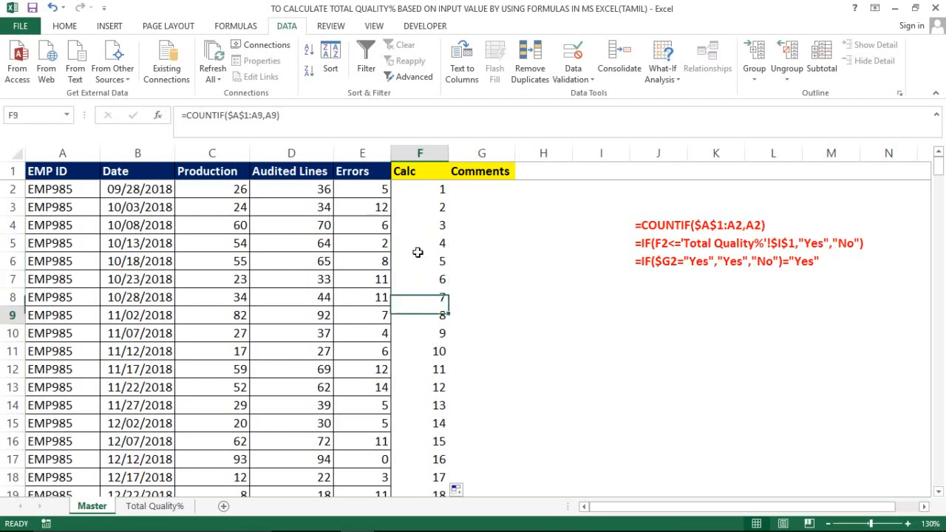
key(ctrl+Down)
key(Down)
key(Down)
key(Down)
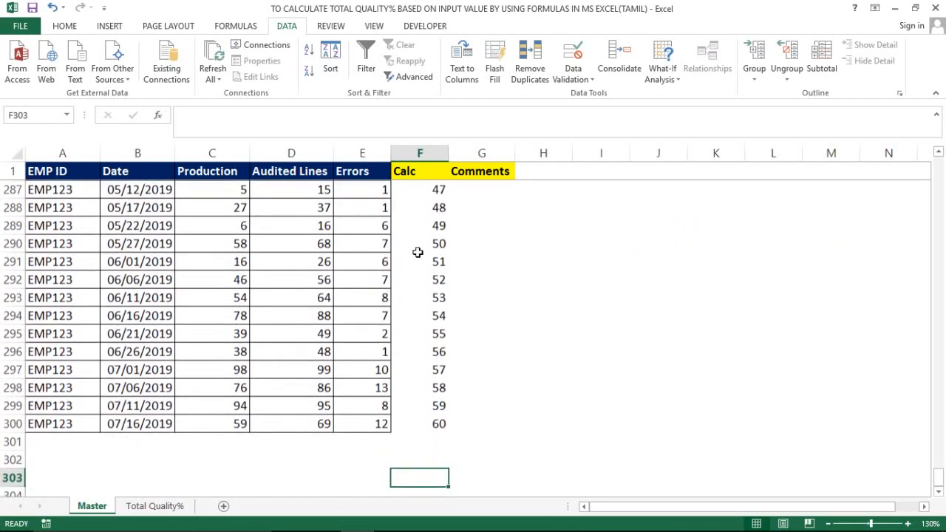
key(ctrl+Up)
key(ctrl+Up)
key(Down)
key(Up)
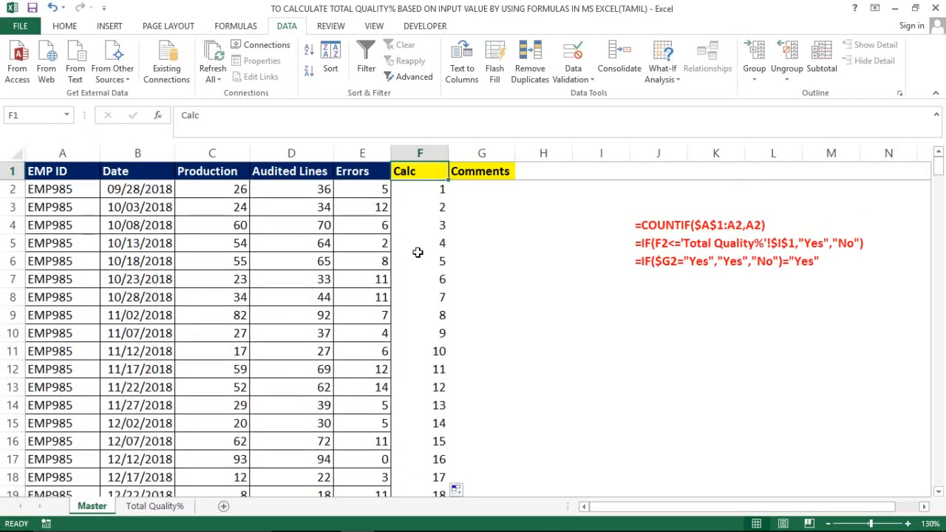
Step: Review the running Calc counts for EMP985 by selecting F2 through F60
key(Down)
key(shift+Down)
key(shift+Down)
key(shift+Down)
key(shift+Down)
key(shift+Down)
key(shift+Down)
key(shift+Down)
key(shift+Down)
key(shift+Down)
key(shift+Down)
key(shift+Down)
key(shift+Down)
key(shift+Down)
key(shift+Down)
key(shift+Down)
key(shift+Down)
key(shift+Down)
key(shift+Down)
key(shift+Down)
key(shift+Down)
key(shift+Down)
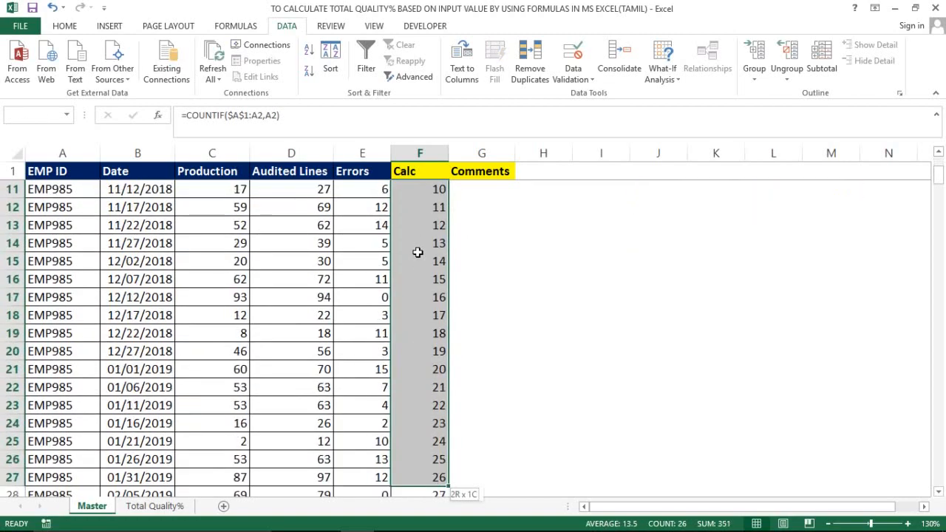
key(shift+Down)
key(shift+Down)
key(shift+Down)
key(shift+Down)
key(shift+Down)
key(shift+Down)
key(shift+Down)
key(shift+Down)
key(shift+Down)
key(shift+Down)
key(shift+Down)
key(shift+Down)
key(shift+Down)
key(shift+Down)
key(shift+Down)
key(shift+Down)
key(shift+Down)
key(shift+Down)
key(shift+Down)
key(shift+Down)
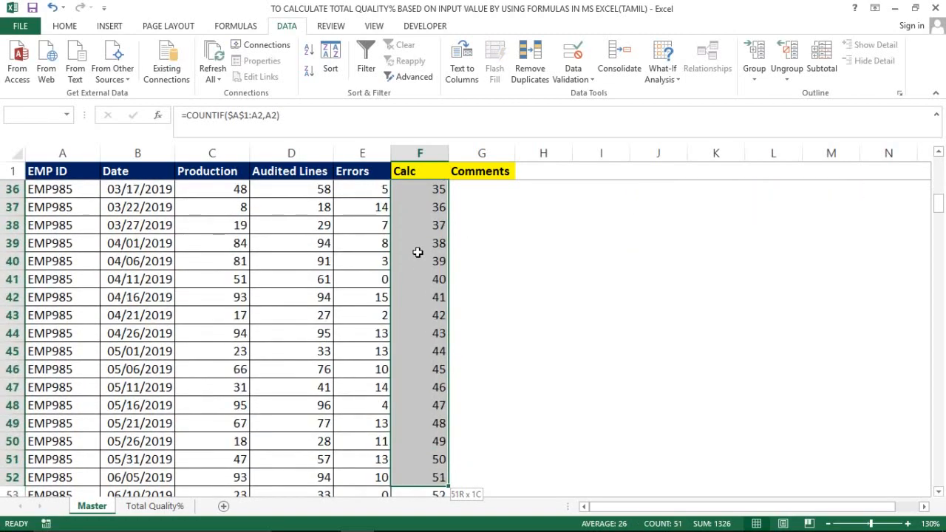
key(shift+Up)
key(shift+Up)
key(shift+Up)
key(shift+Up)
key(shift+Up)
key(shift+Up)
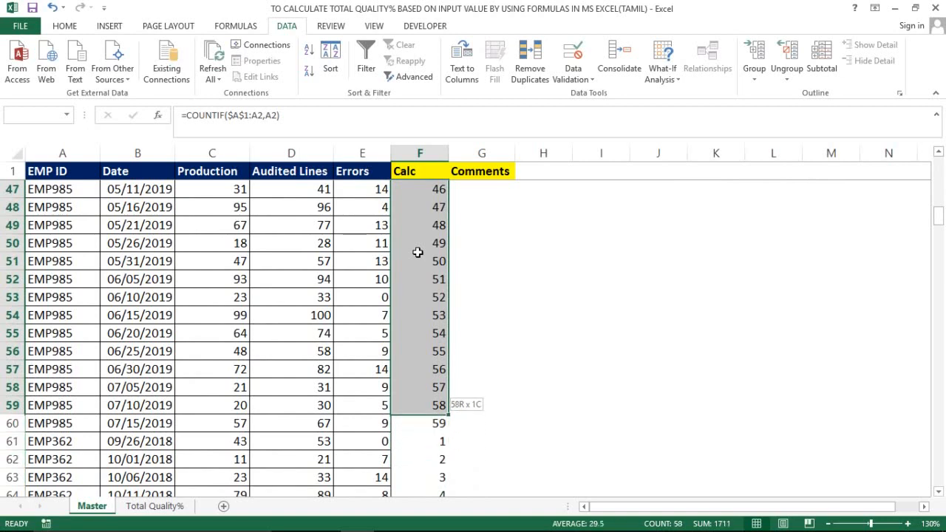
key(shift+Down)
key(shift+Down)
key(shift+Down)
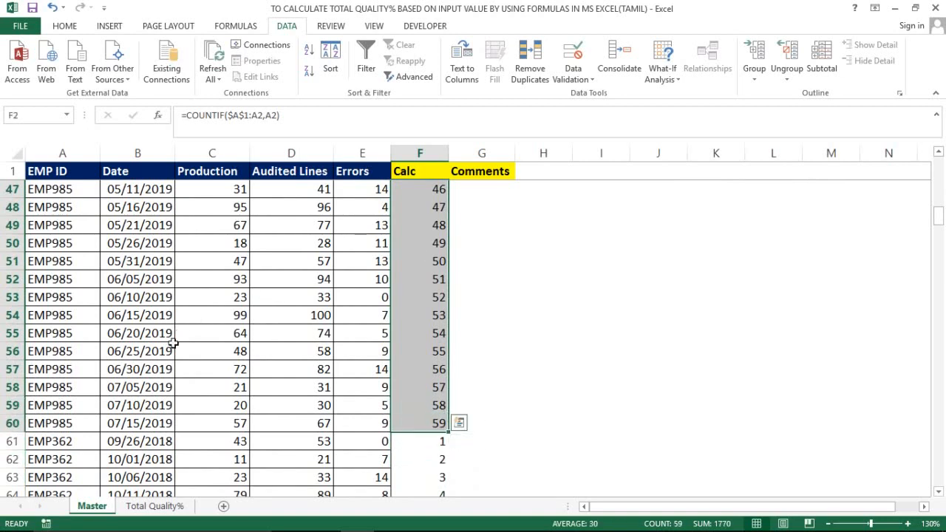
Step: Review how the Calc counts run for EMP362 from F61 to F86, and go back to the top of the column
click(441, 441)
key(shift+Down)
key(shift+Down)
key(shift+Down)
key(shift+Down)
key(shift+Down)
key(shift+Down)
key(shift+Down)
key(shift+Down)
key(shift+Down)
key(shift+Down)
key(shift+Down)
key(shift+Down)
key(shift+Down)
key(shift+Down)
key(shift+Down)
key(shift+Down)
key(shift+Down)
key(shift+Down)
key(shift+Down)
key(shift+Down)
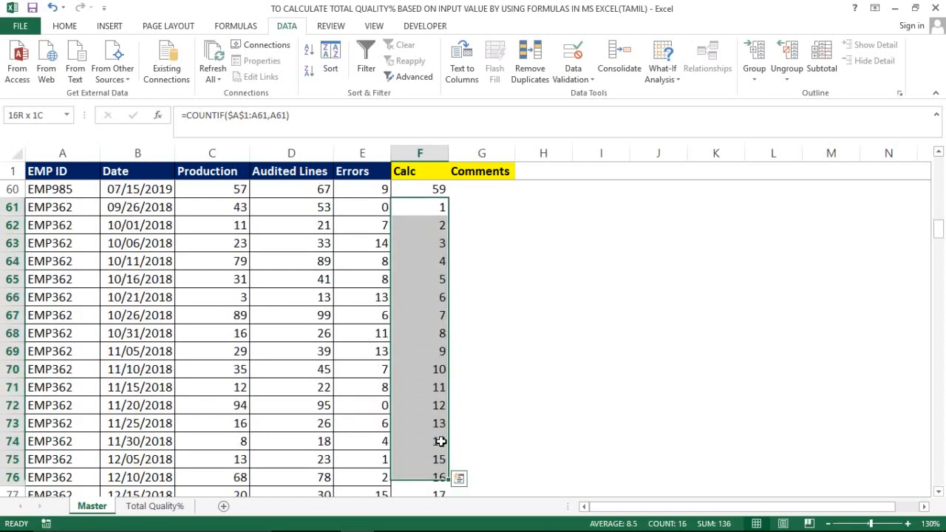
key(shift+Down)
key(shift+Down)
key(shift+Down)
key(shift+Down)
key(shift+Down)
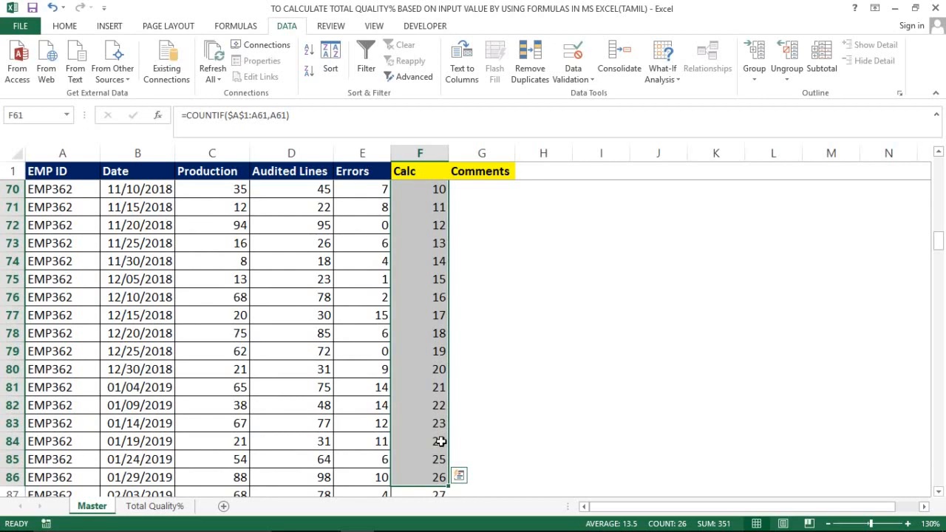
key(Up)
key(Up)
key(Up)
key(Up)
key(Up)
key(Up)
key(Up)
key(Up)
key(Up)
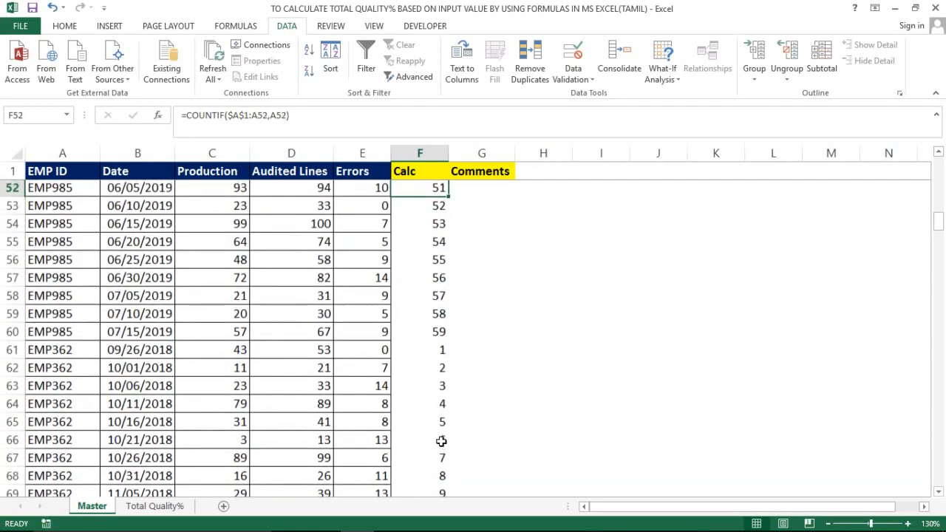
key(Up)
key(Up)
key(Up)
key(Up)
key(Up)
key(Up)
key(Up)
key(Up)
key(Up)
key(Up)
key(Up)
key(Up)
key(Up)
key(Up)
key(Up)
key(Up)
key(Up)
key(Up)
key(Up)
key(Up)
Step: Examine the input line count in cell I1 of the Total Quality% sheet and return to Master cell G2 under Comments
key(Right)
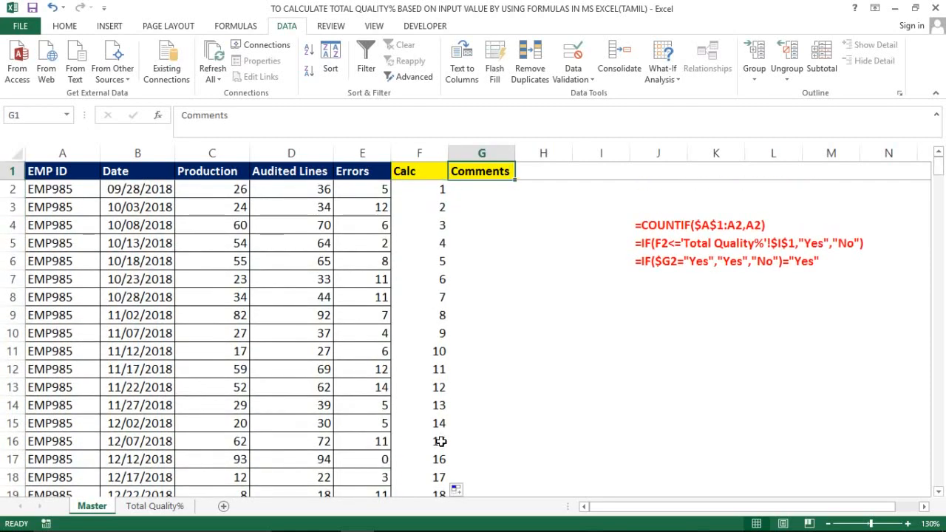
key(Down)
mouse_move(94, 521)
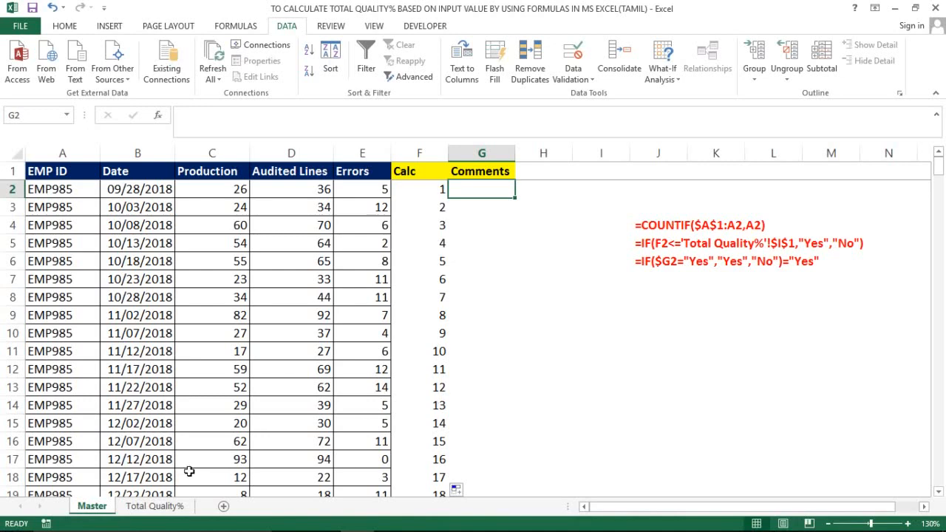
click(154, 506)
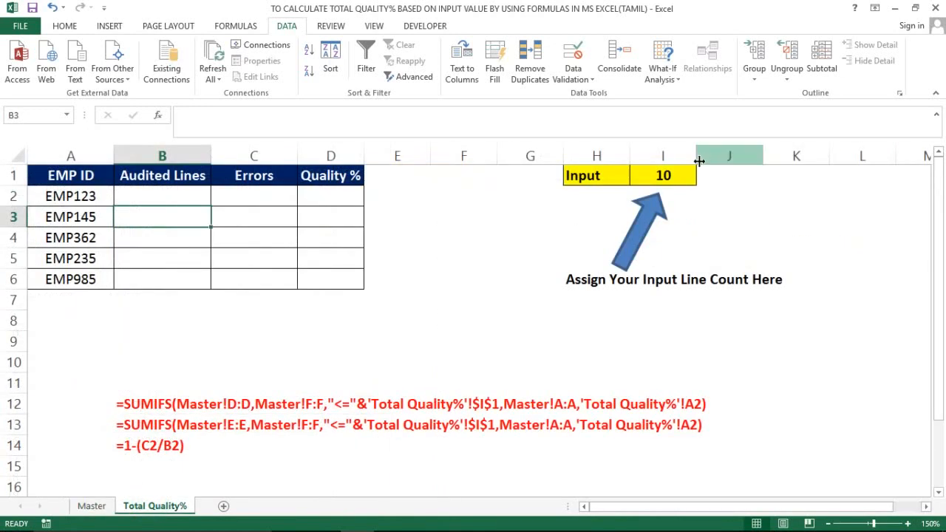
click(669, 176)
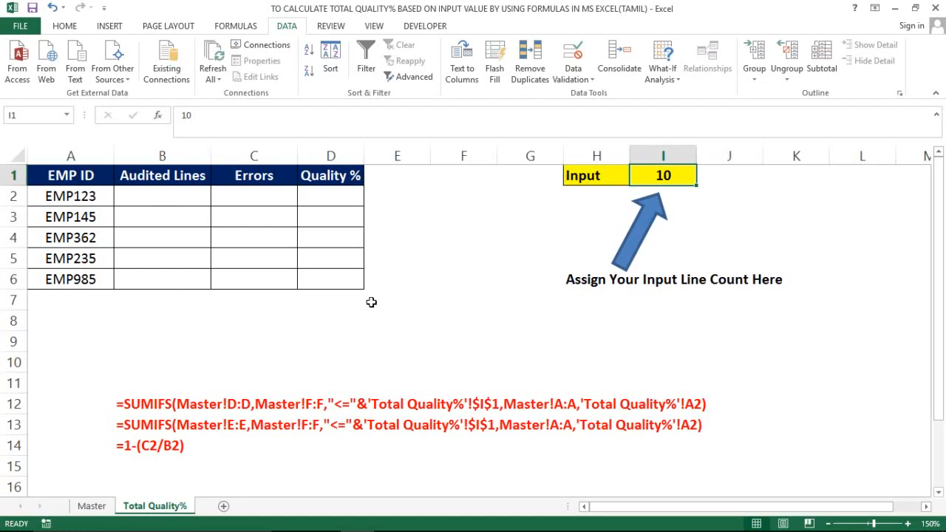
click(87, 507)
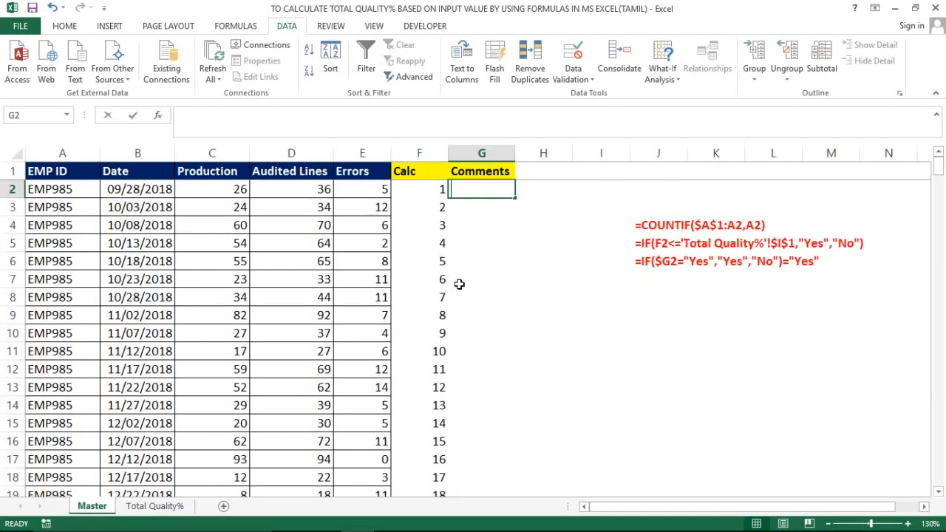
Step: Enter =IF(F2<='Total Quality%'!$I$1,"Yes","No") in Master cell G2 and fill it down the Comments column
text(=IF()
key(Left)
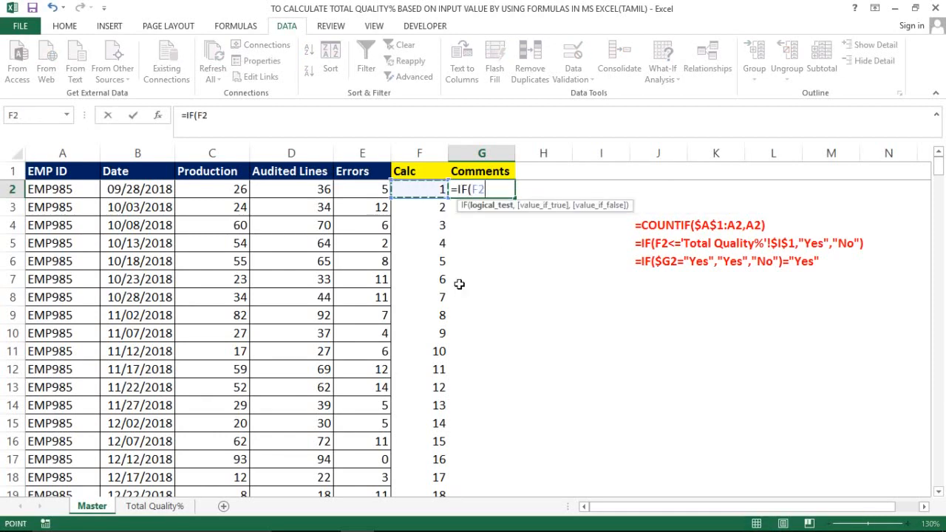
text(<=)
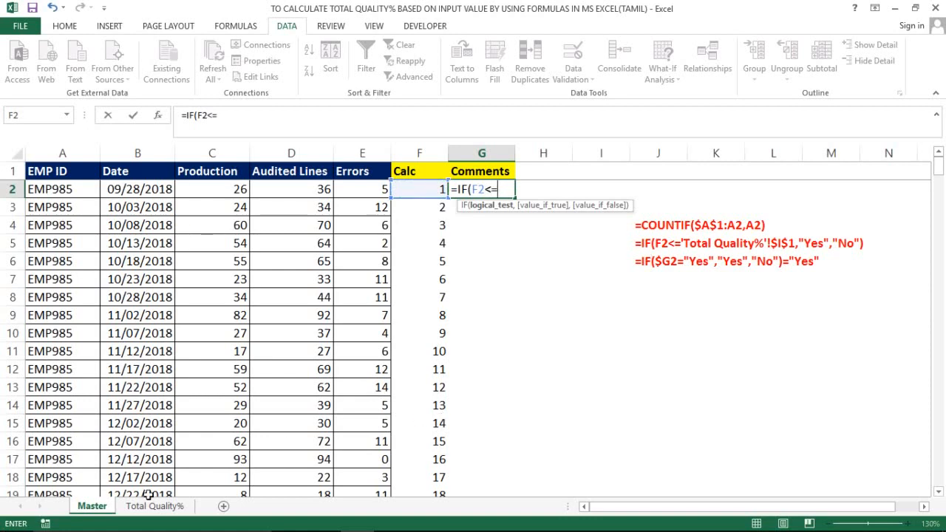
click(152, 505)
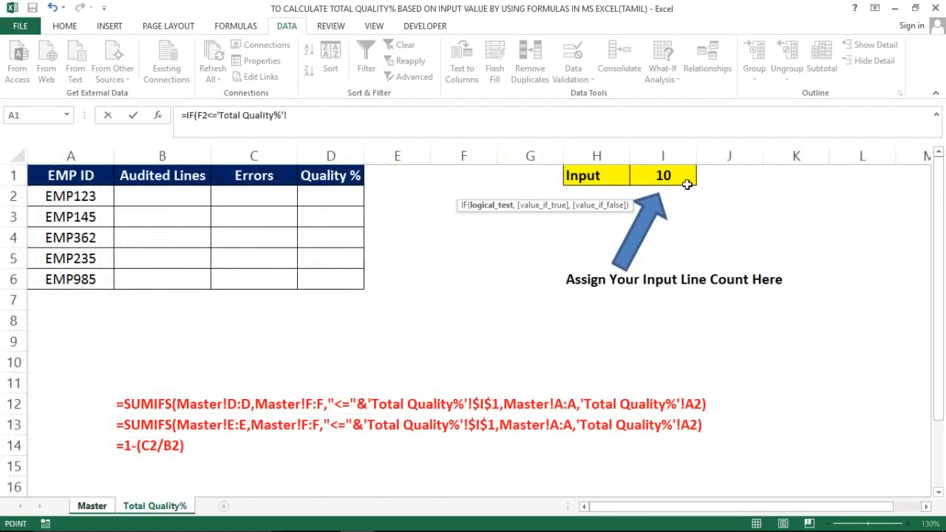
click(664, 178)
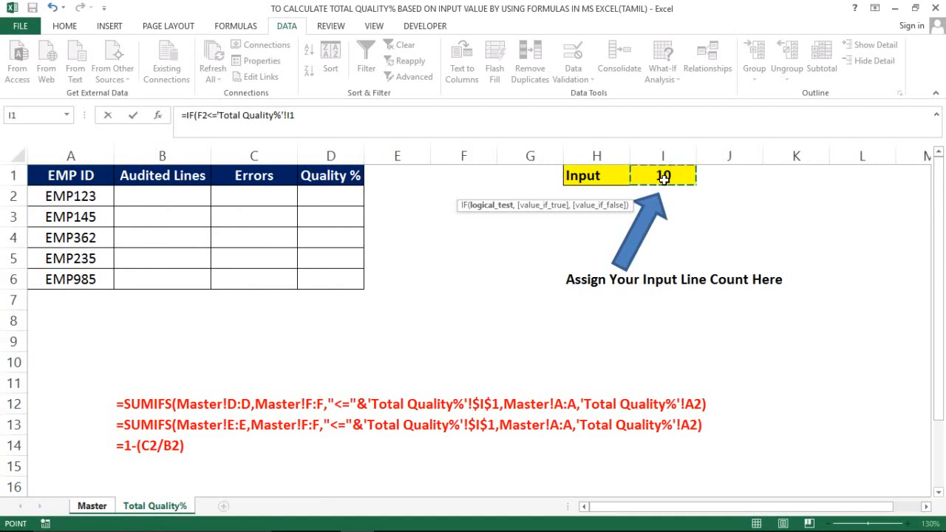
key(F4)
text(,)
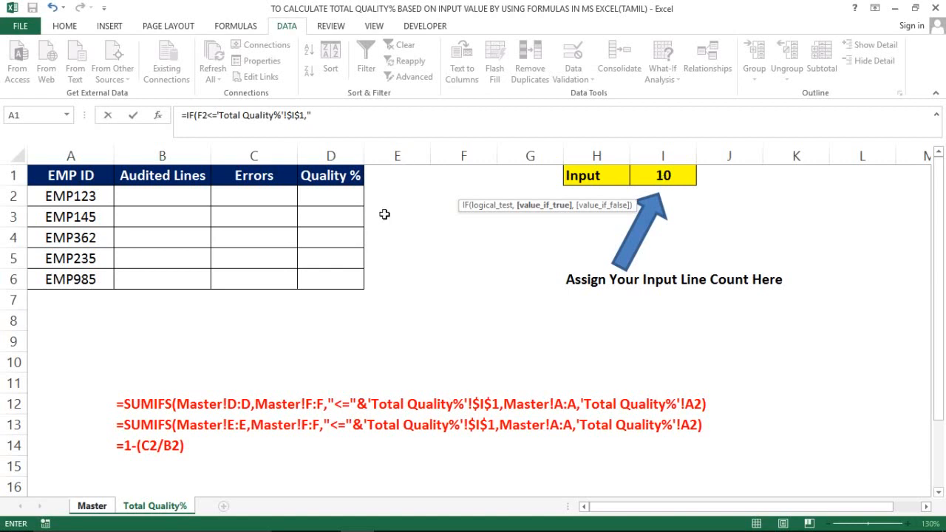
text("Yes","No)
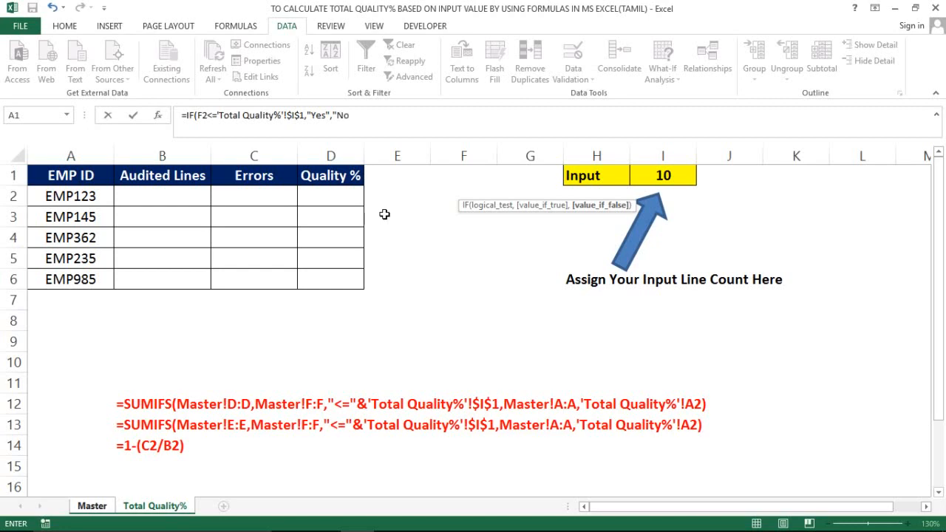
text("))
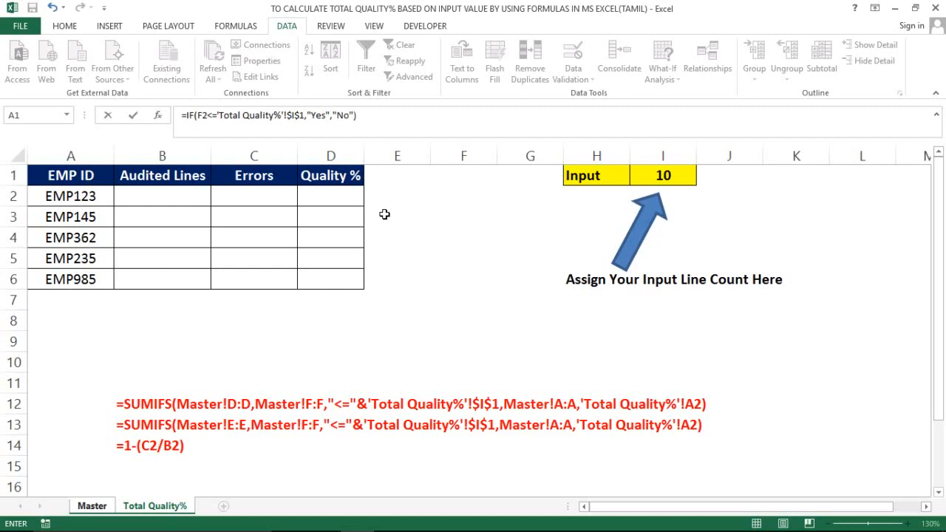
key(Return)
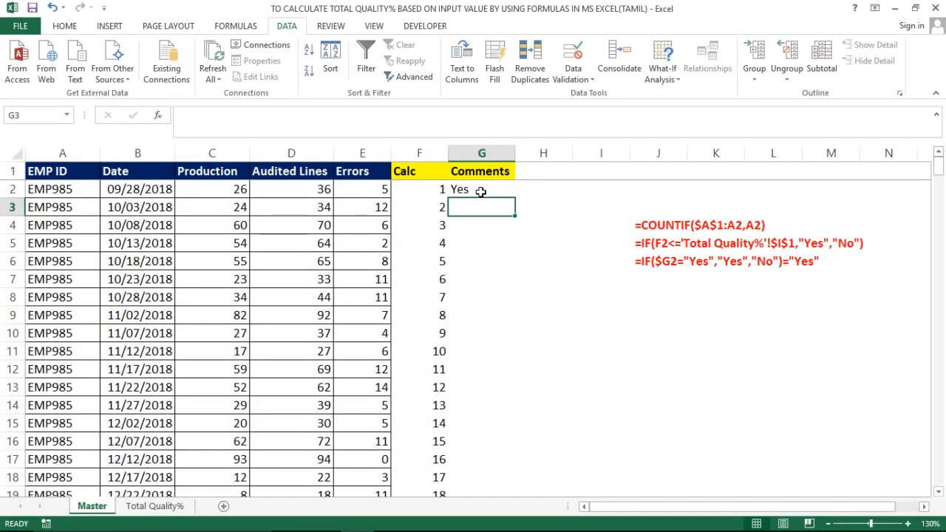
click(481, 191)
double_click(515, 198)
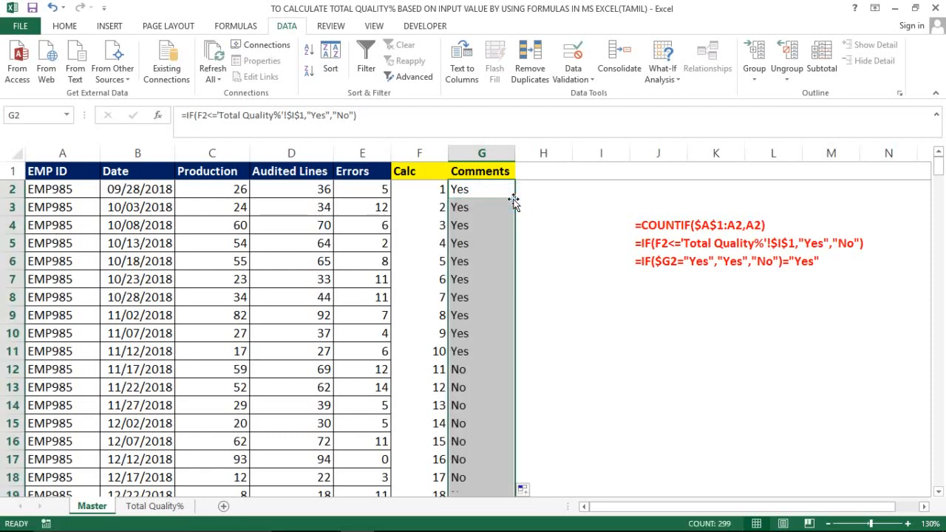
Step: Review the Comments flags against the Calc counts from G11 down to G76, through EMP985 and into EMP362
click(456, 352)
key(Down)
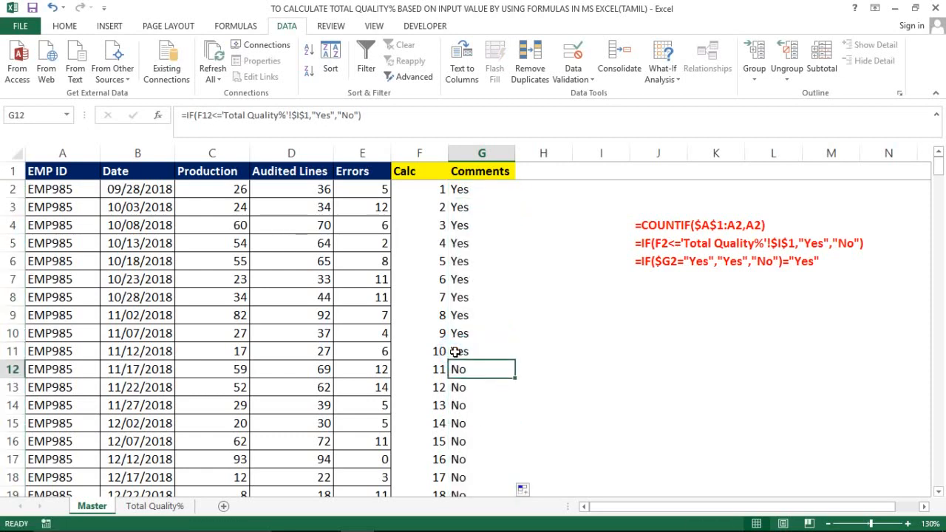
key(Down)
key(Down)
key(Down)
key(Down)
key(Down)
key(Down)
key(Down)
key(Down)
key(Down)
key(Down)
key(Down)
key(Down)
key(Down)
key(Down)
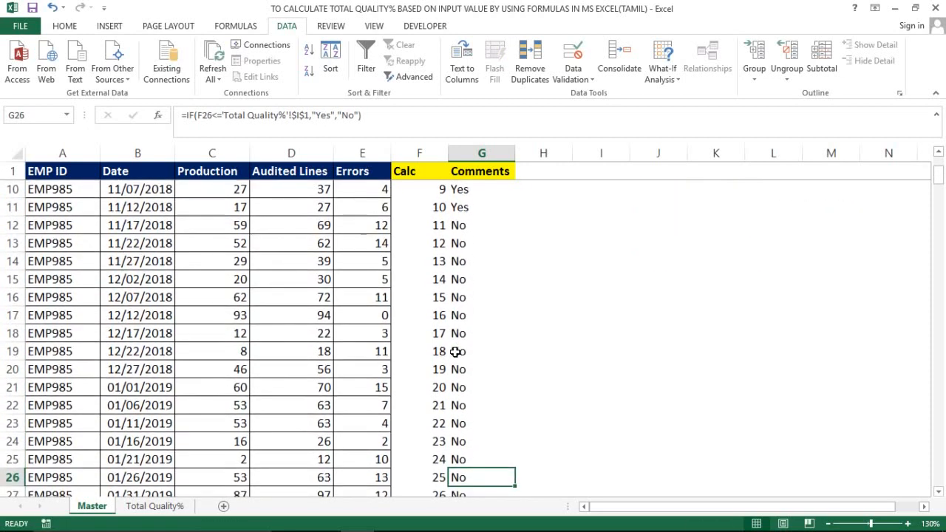
key(Down)
key(Down)
key(Down)
key(Down)
key(Down)
key(Down)
key(Down)
key(Down)
key(Down)
key(Down)
key(Down)
key(Down)
key(Down)
key(Down)
key(Down)
key(Down)
key(Down)
key(Down)
key(Down)
key(Down)
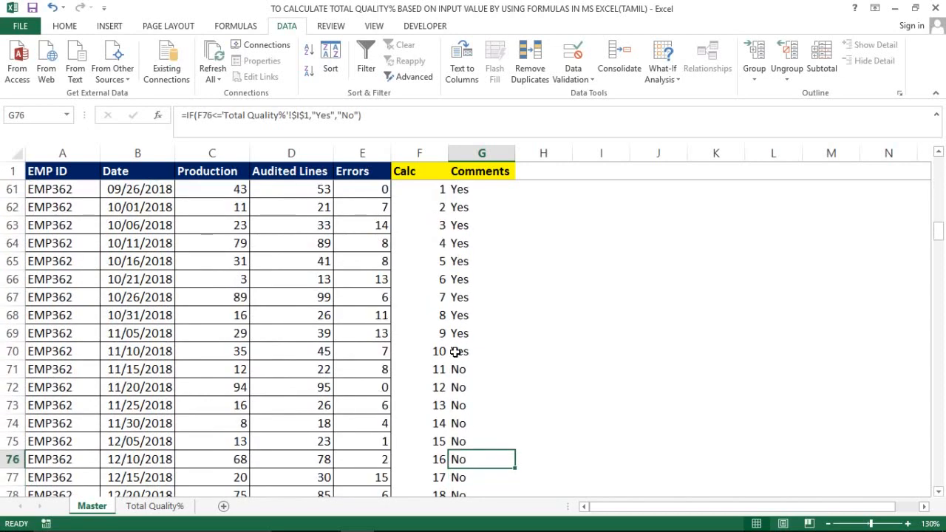
Step: Examine the first EMP362 Comments flags by selecting G61 to G70, and return to G2
key(Up)
key(Up)
key(Up)
key(Up)
key(Up)
key(Up)
key(Up)
key(Up)
key(Up)
key(Up)
key(Up)
key(Up)
key(Up)
key(Up)
key(Up)
key(Up)
key(Up)
key(Up)
key(Up)
key(Up)
key(Down)
key(Down)
key(Down)
key(Down)
key(Down)
key(Down)
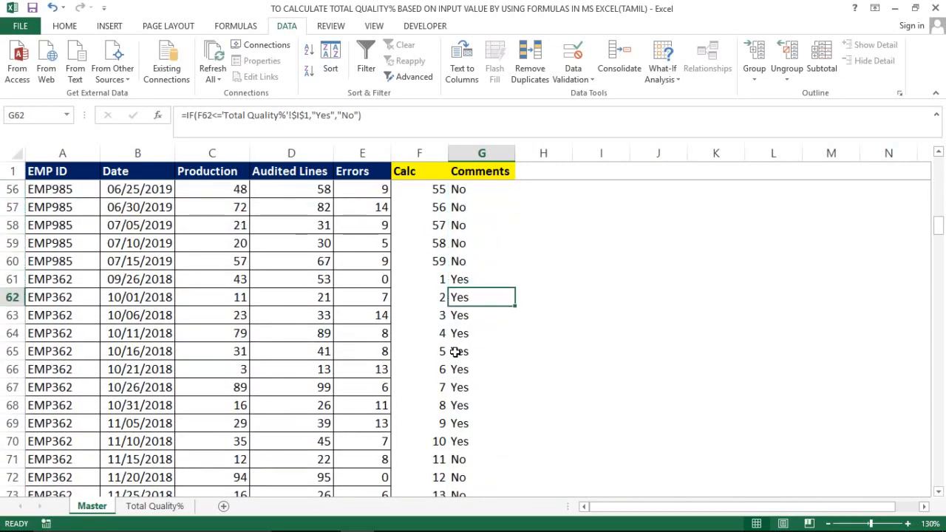
key(Up)
key(shift+Down)
key(shift+Down)
key(shift+Down)
key(shift+Down)
key(shift+Down)
key(shift+Down)
key(shift+Down)
key(shift+Down)
key(shift+Down)
key(shift+Down)
key(shift+Down)
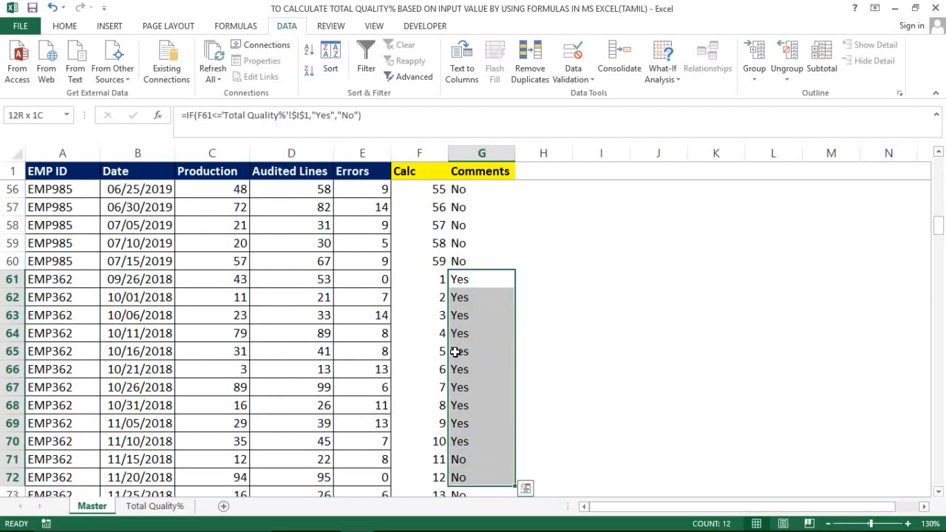
key(shift+Up)
key(shift+Up)
key(shift+Up)
key(shift+Down)
key(ctrl+Up)
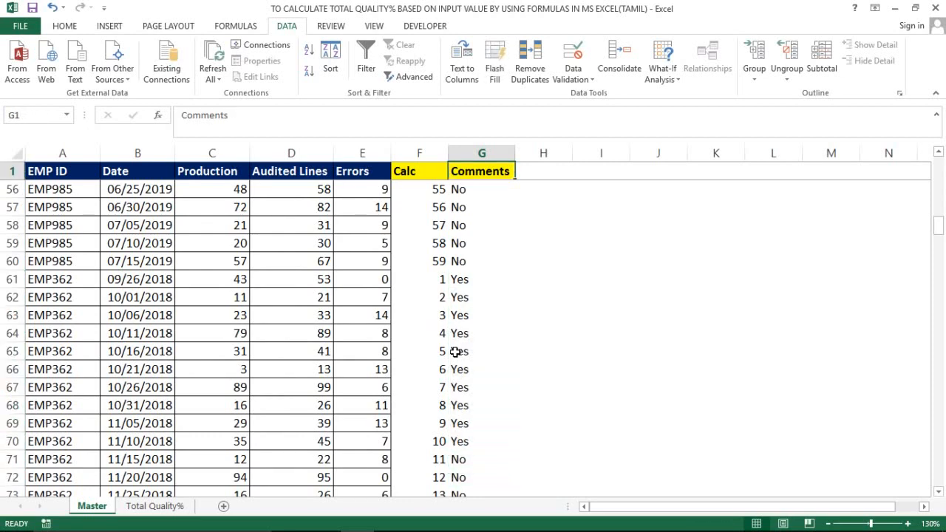
key(Down)
key(Up)
key(Down)
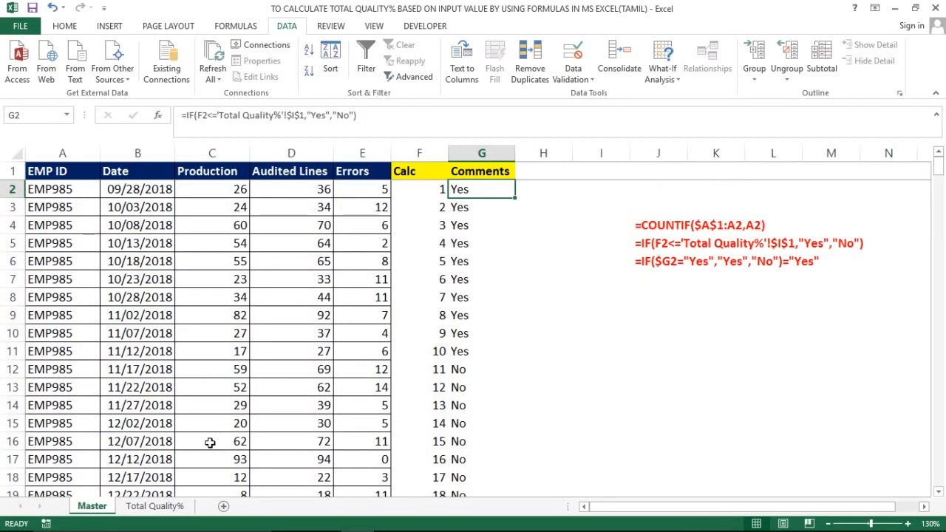
Step: Set the input line count in cell I1 of the Total Quality% sheet to 5
click(139, 505)
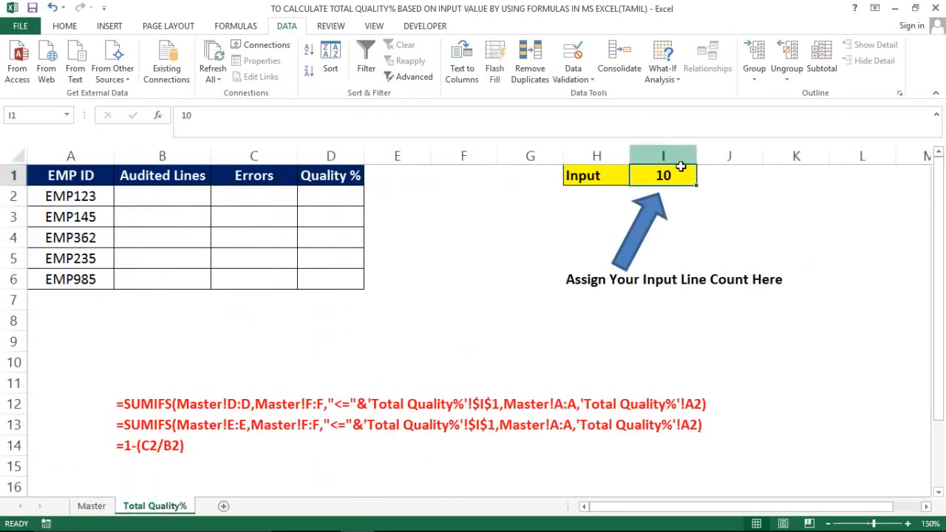
text(5)
key(Return)
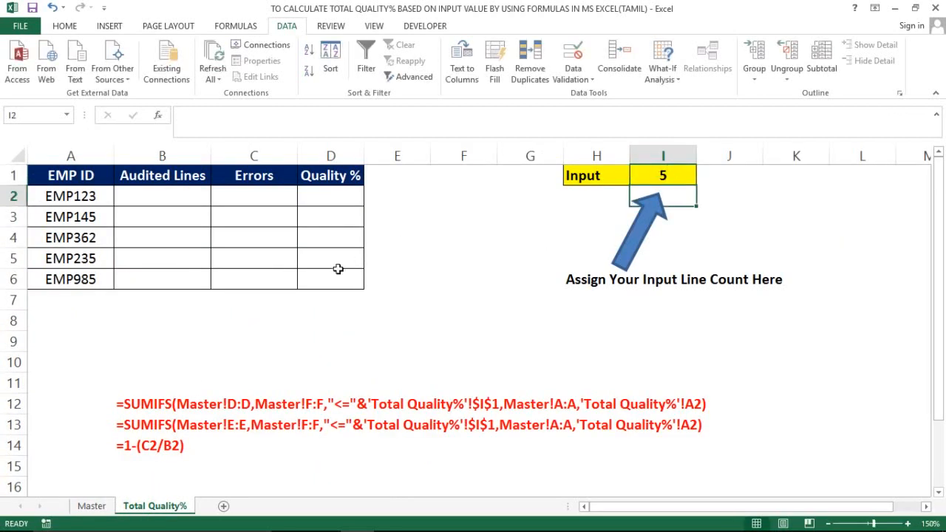
Step: Check the Master sheet's Comments flags against the new line count by selecting cells from G2 downward with their Calc counts
click(92, 506)
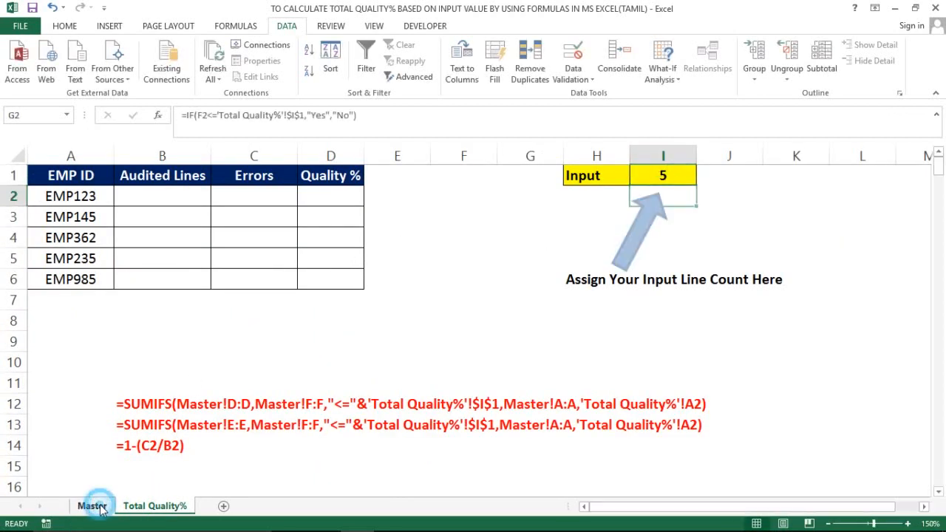
click(471, 192)
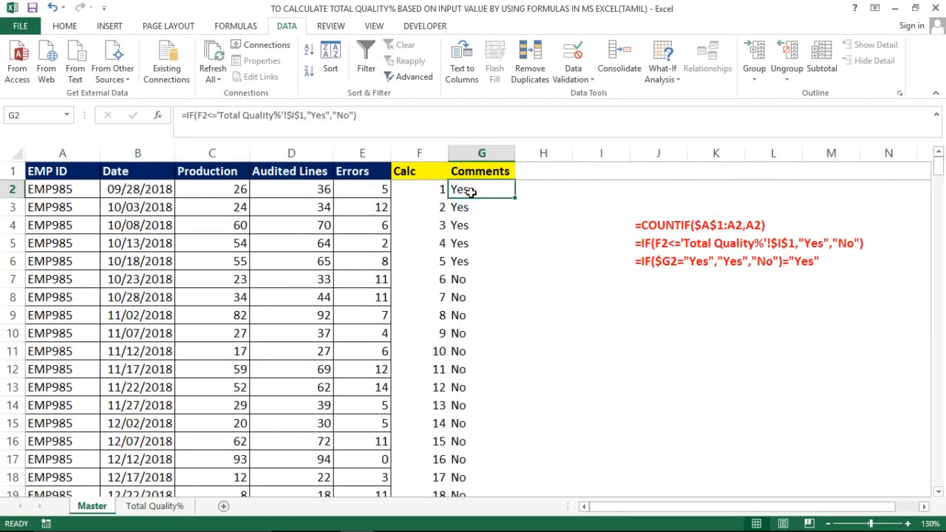
key(shift+Down)
key(shift+Down)
key(shift+Down)
key(shift+Down)
key(shift+Down)
key(shift+Up)
key(shift+Left)
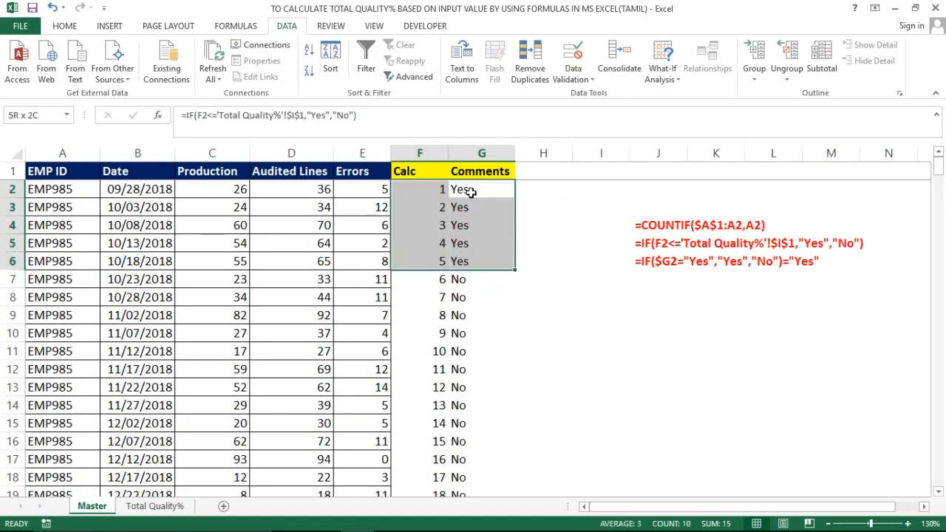
key(shift+Right)
key(shift+Down)
key(shift+Down)
key(shift+Down)
key(shift+Down)
key(shift+Down)
key(shift+Down)
key(shift+Down)
key(Down)
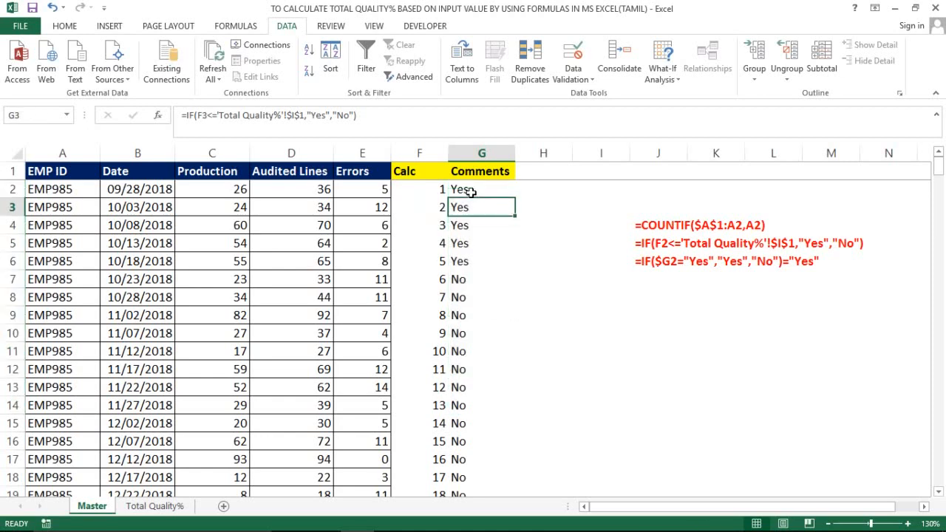
Step: Examine the Calc and Comments helper columns together by selecting columns F and G, and return to the header row
key(Up)
key(Up)
key(Down)
key(Down)
key(Up)
key(Up)
key(Down)
key(Left)
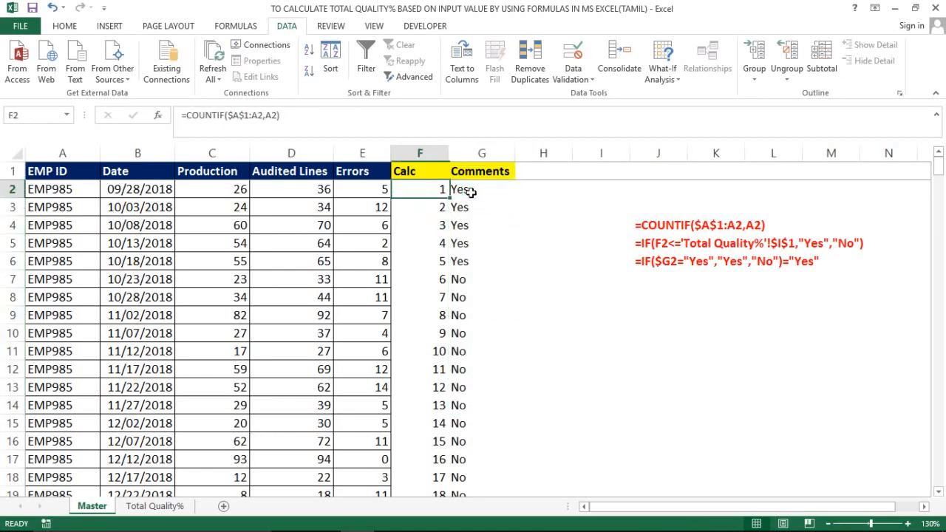
key(Left)
key(Right)
key(ctrl+space)
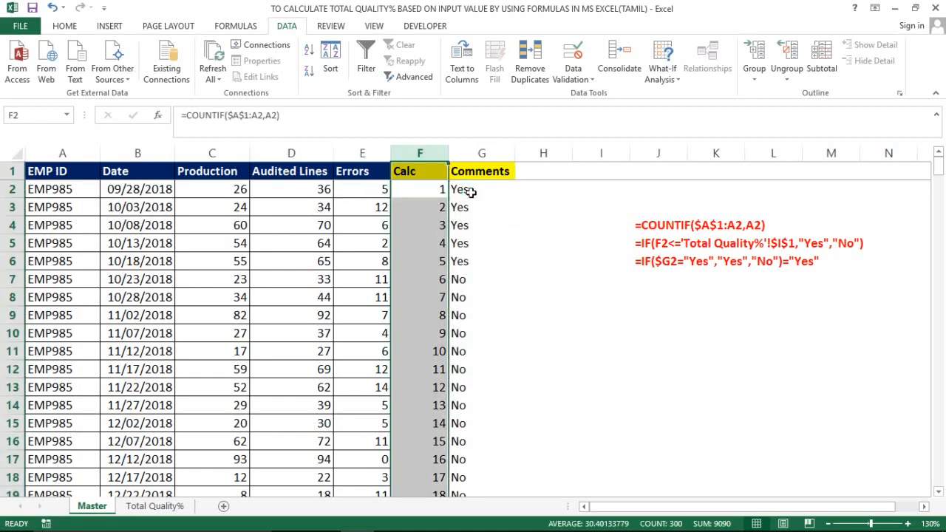
key(shift+Right)
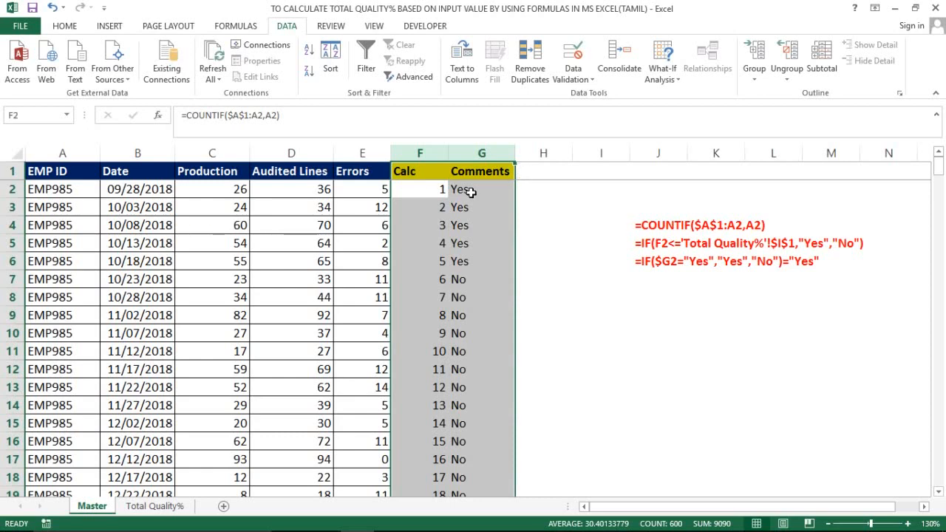
key(Left)
key(Up)
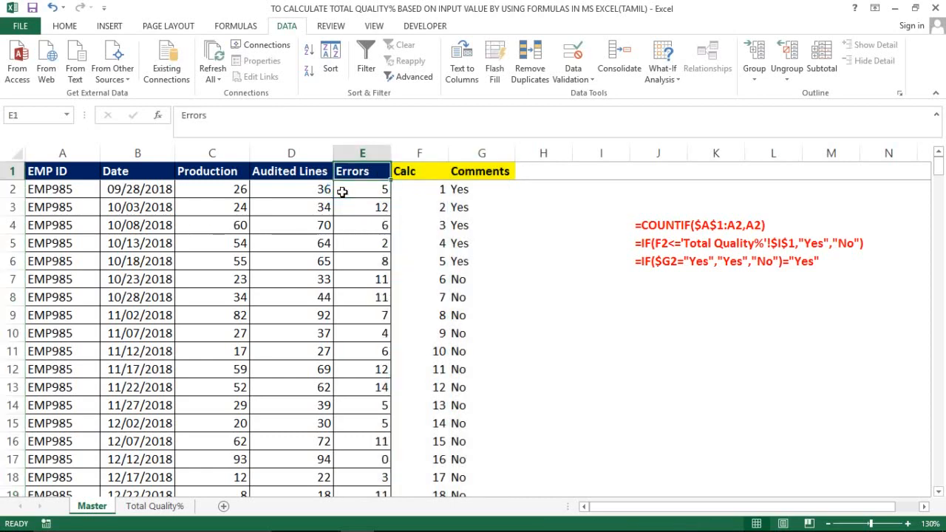
key(ctrl+Home)
key(Down)
key(shift+Right)
key(shift+Right)
key(shift+Right)
key(shift+Right)
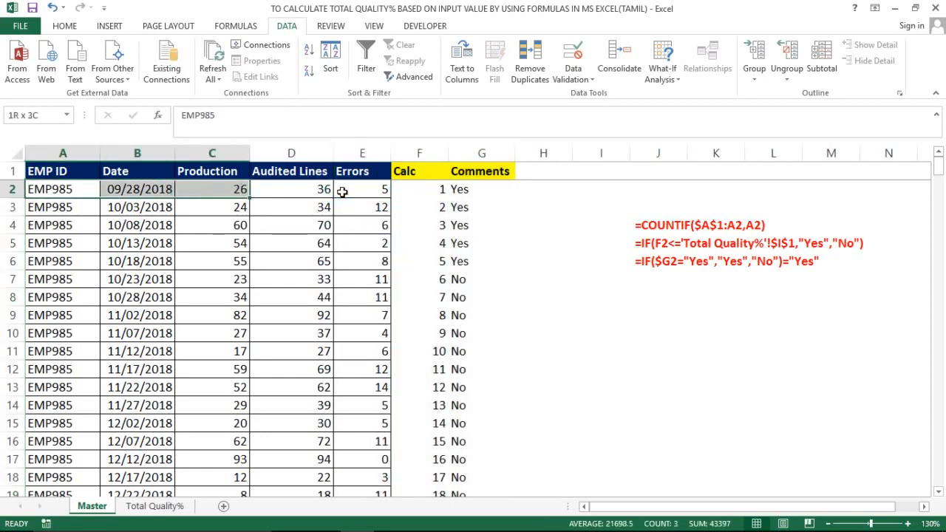
key(Left)
key(Up)
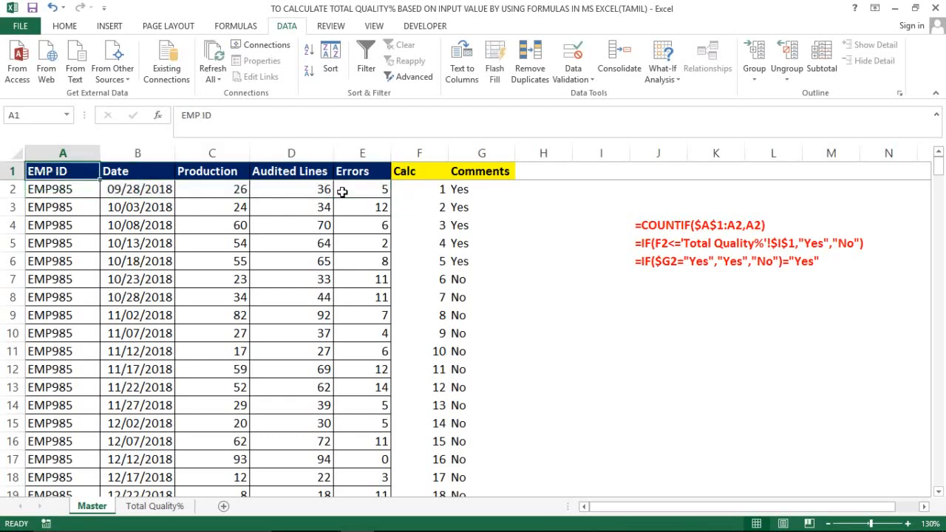
Step: Start a formula-based conditional formatting rule for the Master data range A2:E300
key(Down)
key(shift+Right)
key(shift+Right)
key(shift+Right)
key(shift+Right)
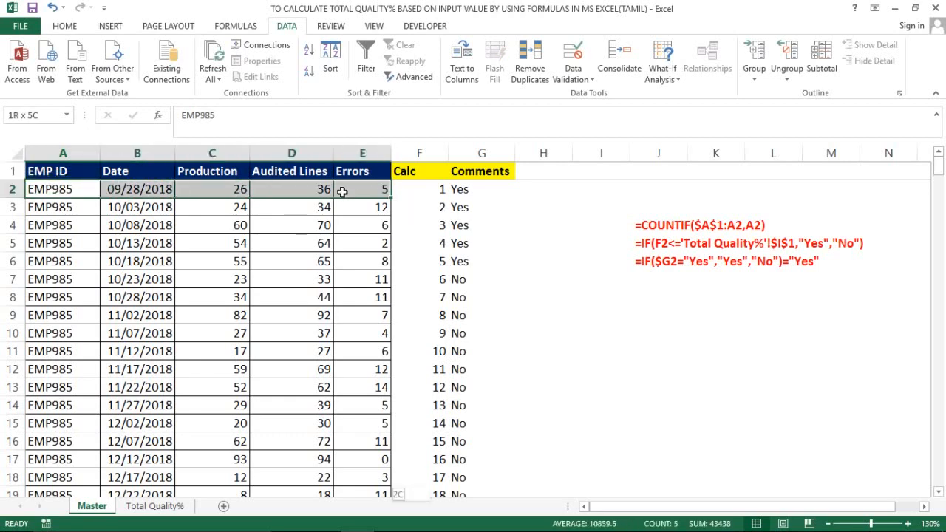
key(ctrl+shift+Down)
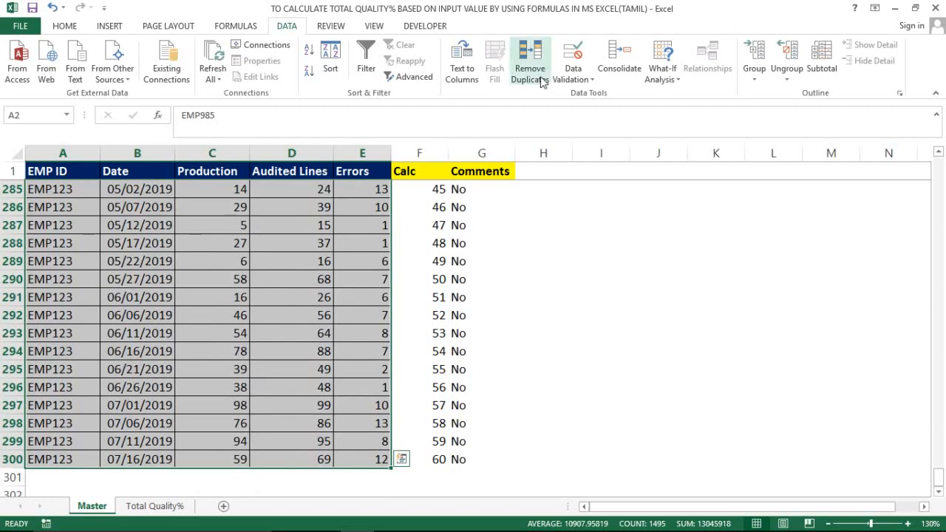
click(66, 26)
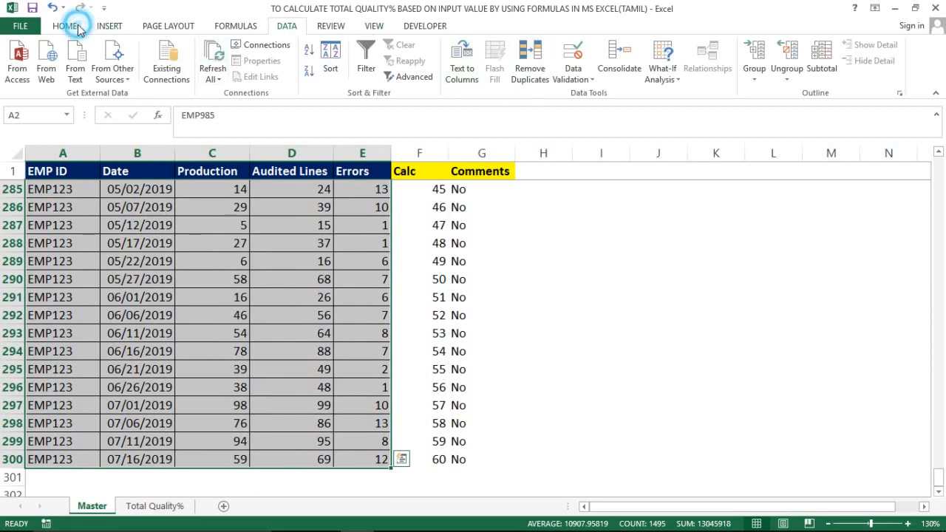
click(581, 76)
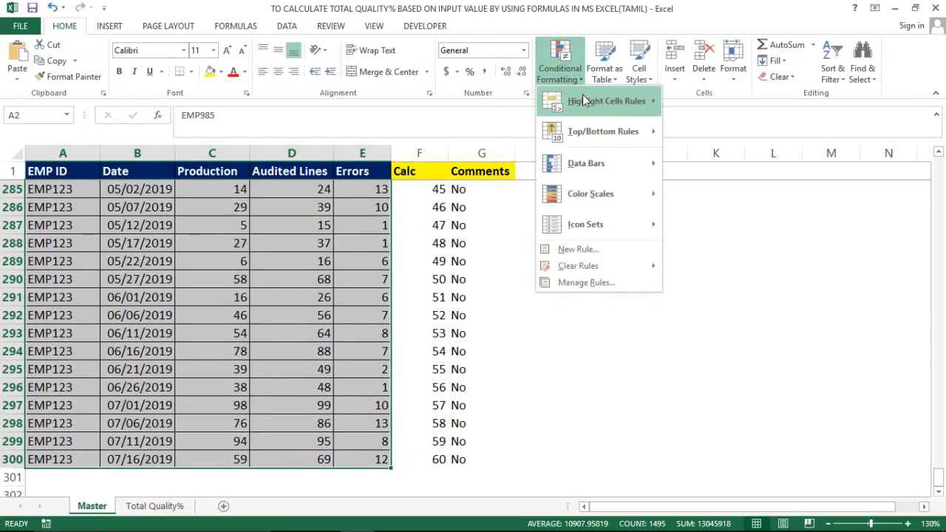
click(573, 252)
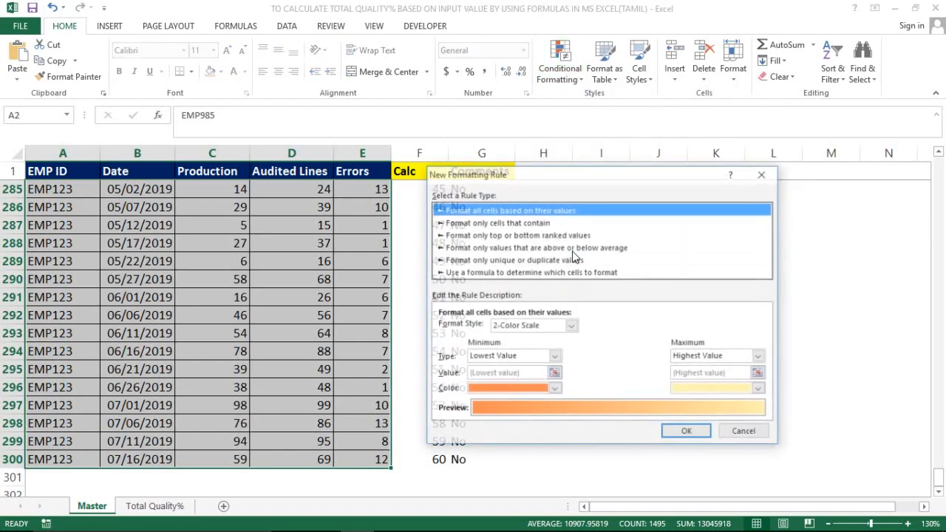
click(510, 273)
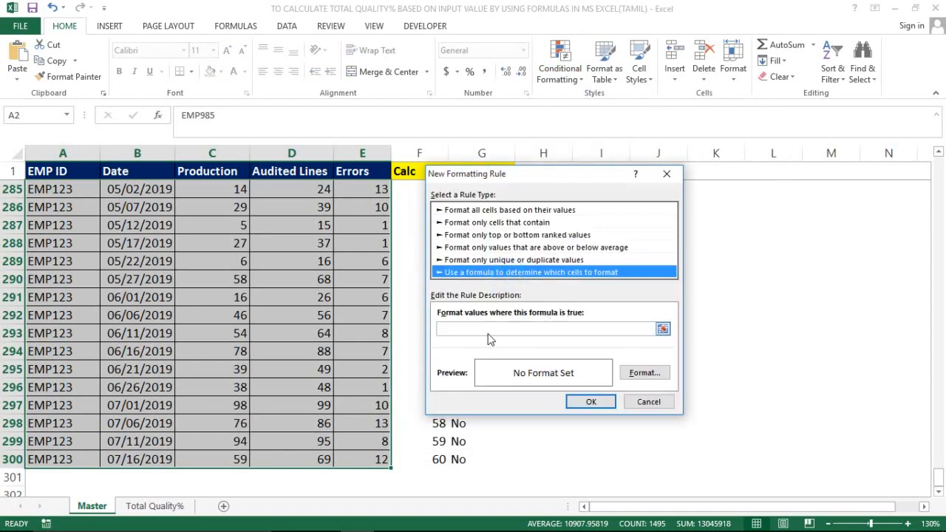
Step: Enter =IF($G2="Yes","Yes","No")="Yes" as the rule formula, with only the column of G2 locked
click(500, 330)
text(=)
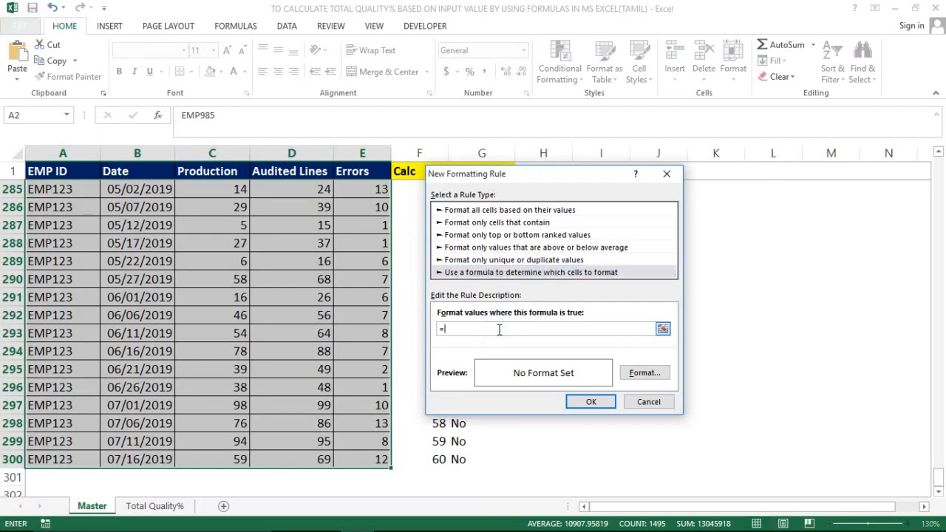
text(if()
click(323, 266)
key(ctrl+Up)
key(Down)
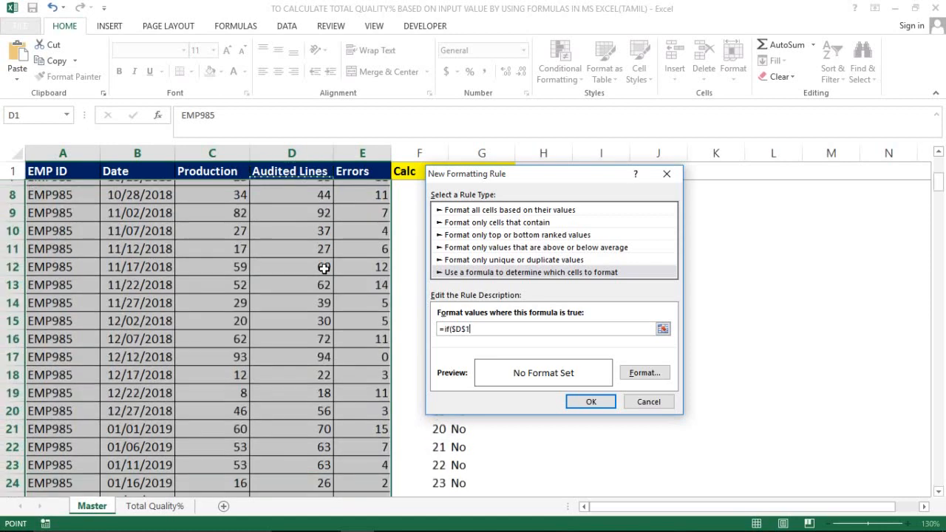
key(Right)
key(Right)
key(Right)
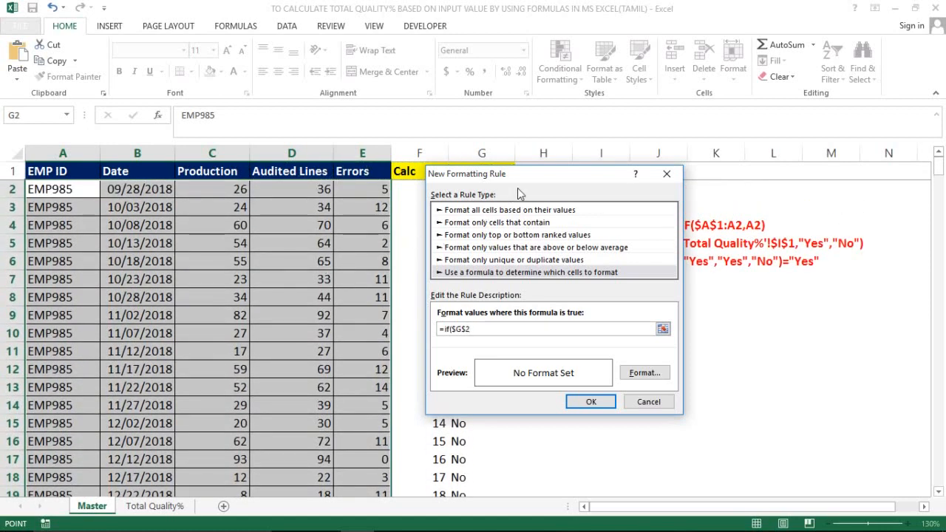
drag(527, 175, 198, 210)
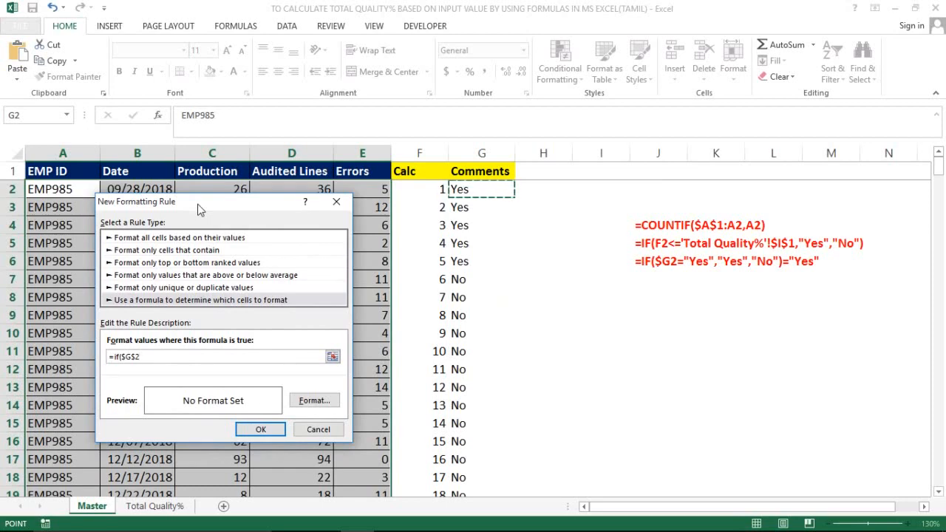
key(F4)
key(F4)
text(="Yes","Yes",)
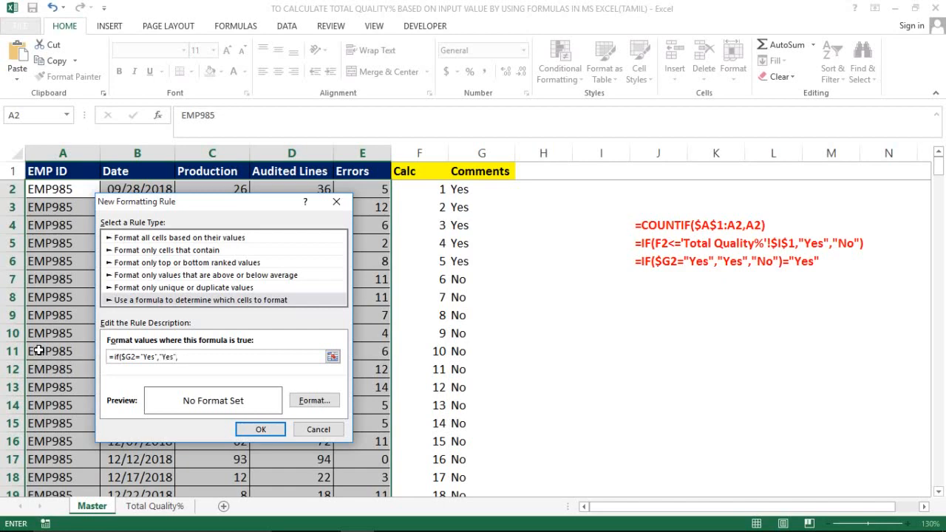
text(No")="Yes")
Step: Give the rule a red fill with bold white text and apply it to the Master data
click(315, 403)
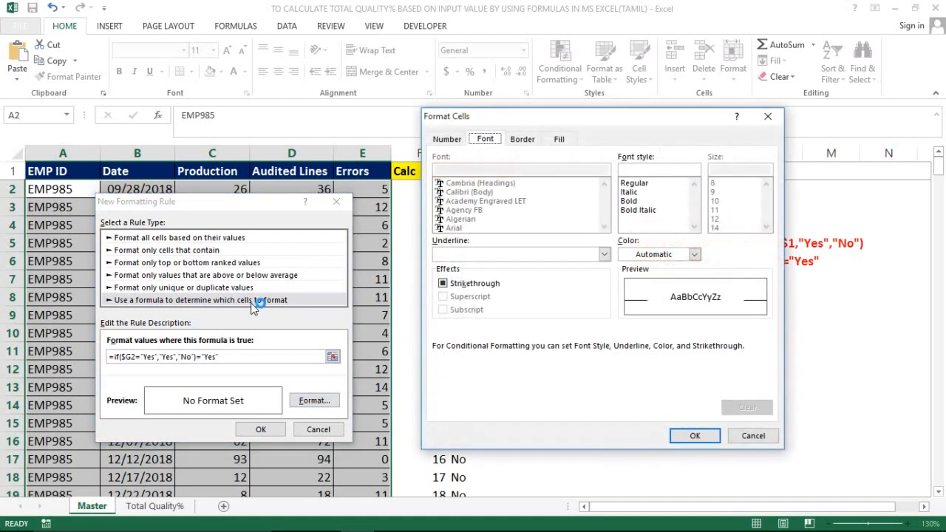
click(560, 140)
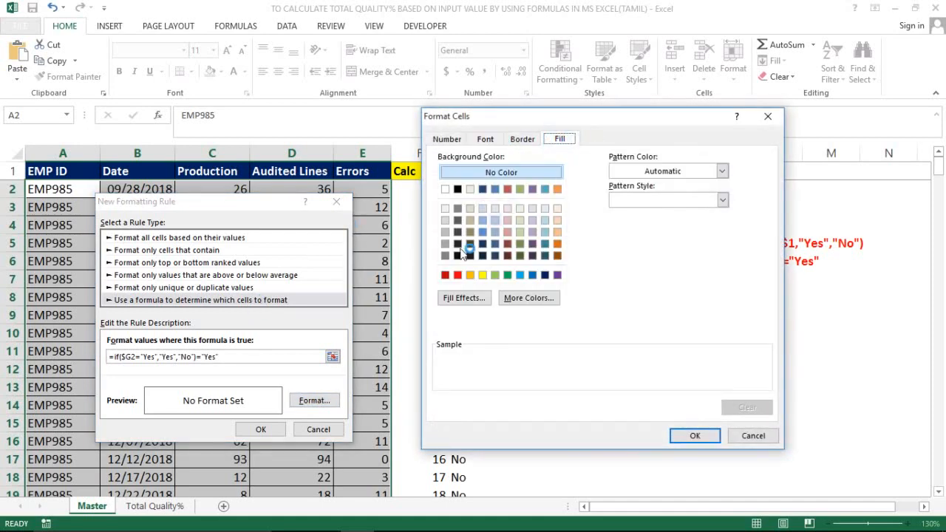
click(458, 275)
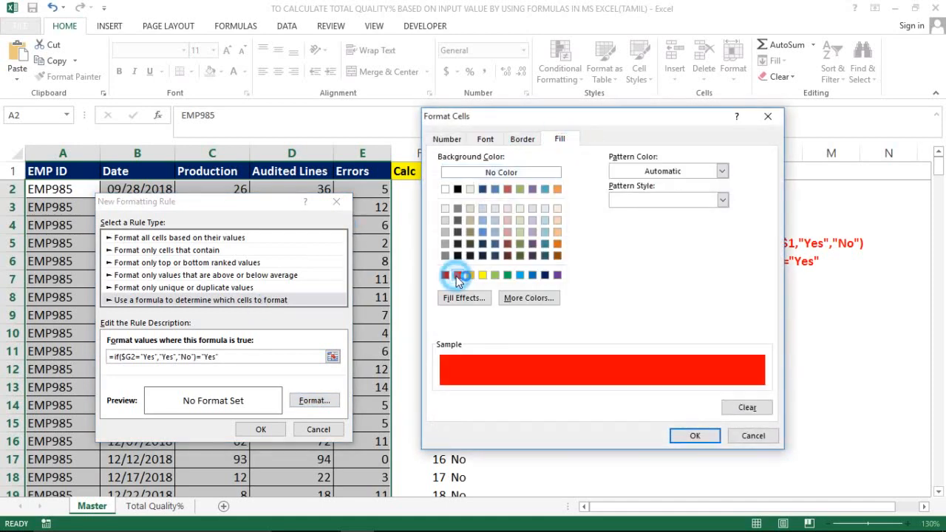
click(485, 138)
click(630, 201)
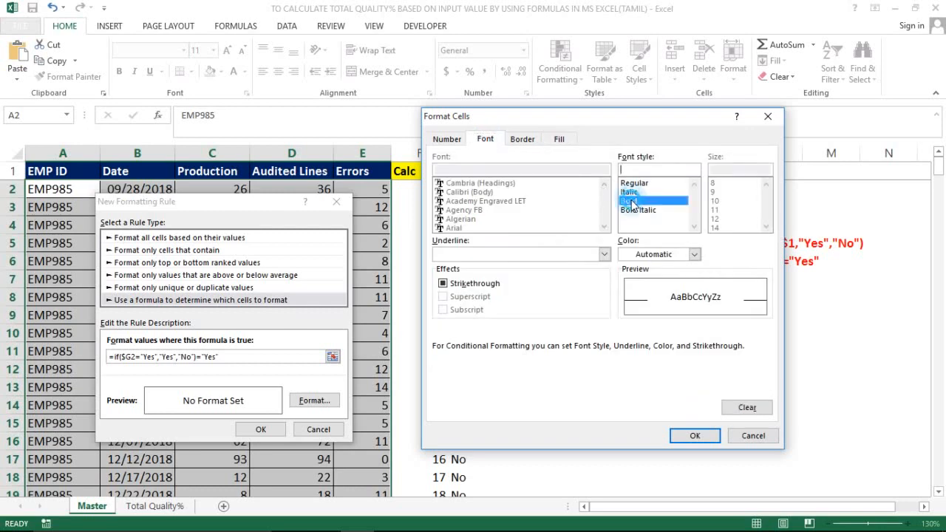
click(694, 255)
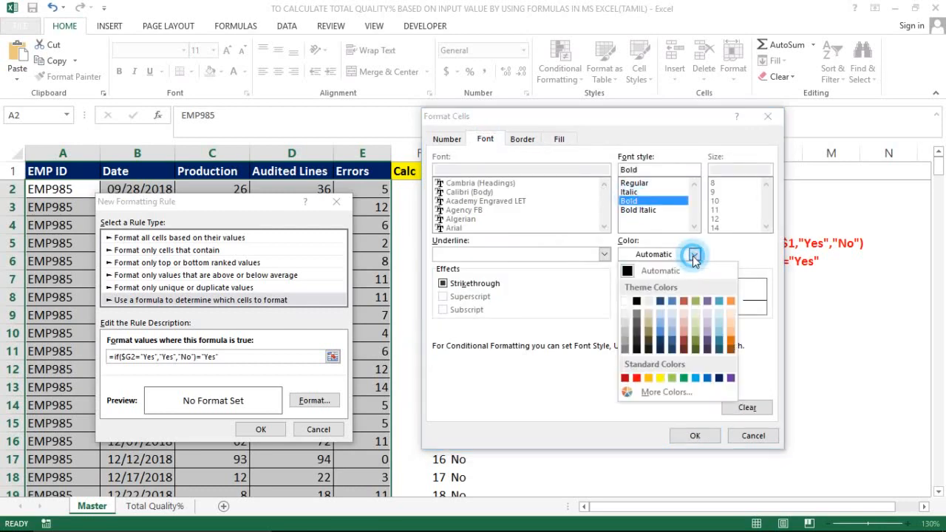
click(624, 301)
click(680, 443)
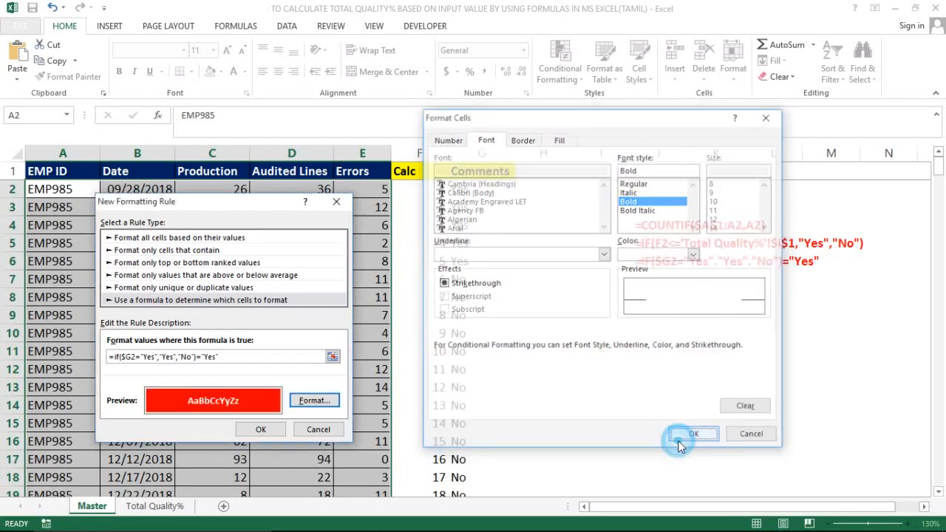
click(263, 430)
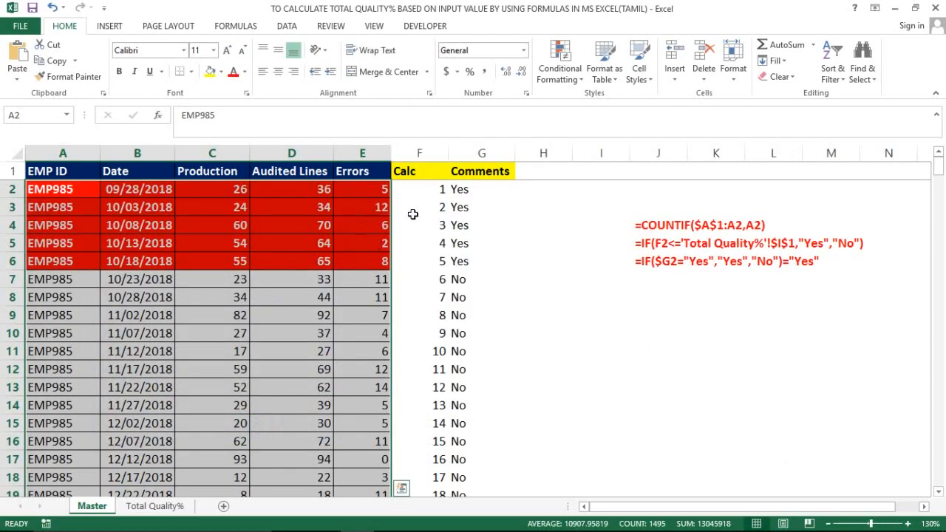
click(357, 206)
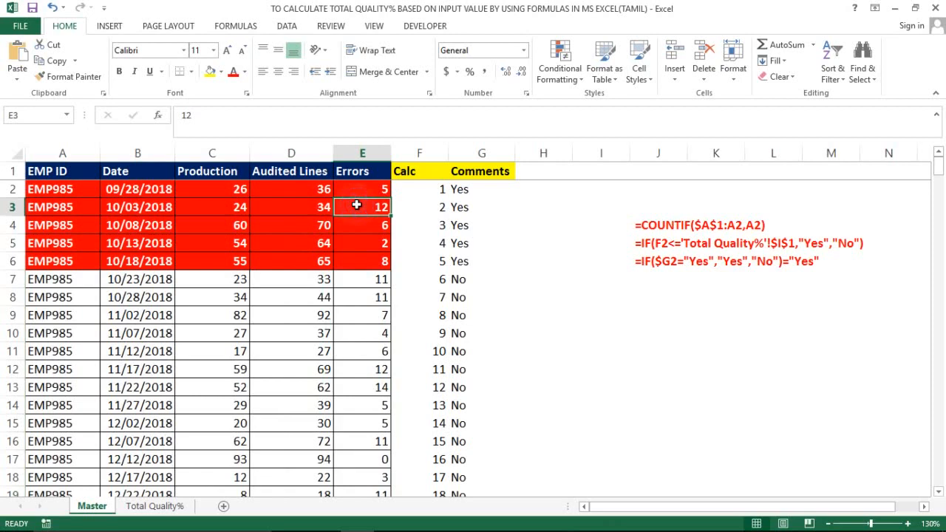
Step: Set the input line count in cell I1 of the Total Quality% sheet to 10
click(156, 506)
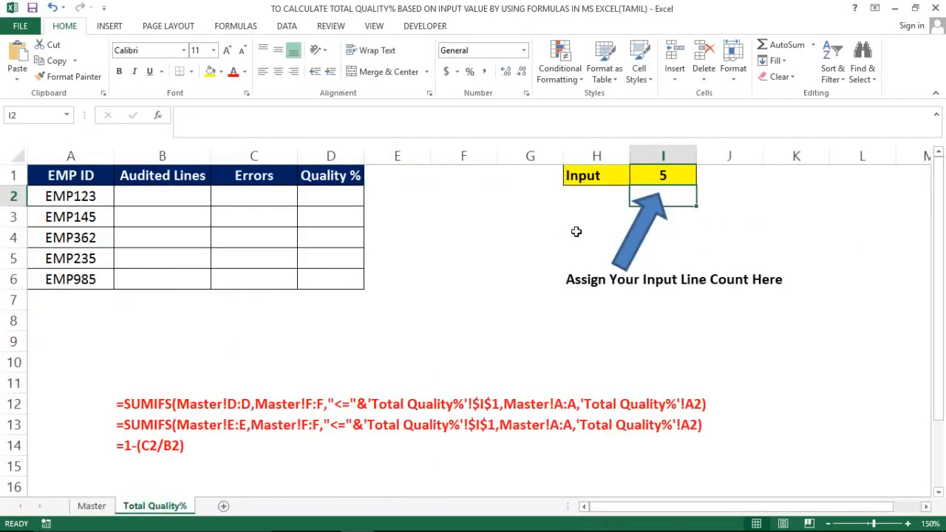
click(664, 175)
text(10)
key(Return)
Step: Check the conditional formatting on the Master sheet against the new line count by selecting rows 2 to 11
click(91, 507)
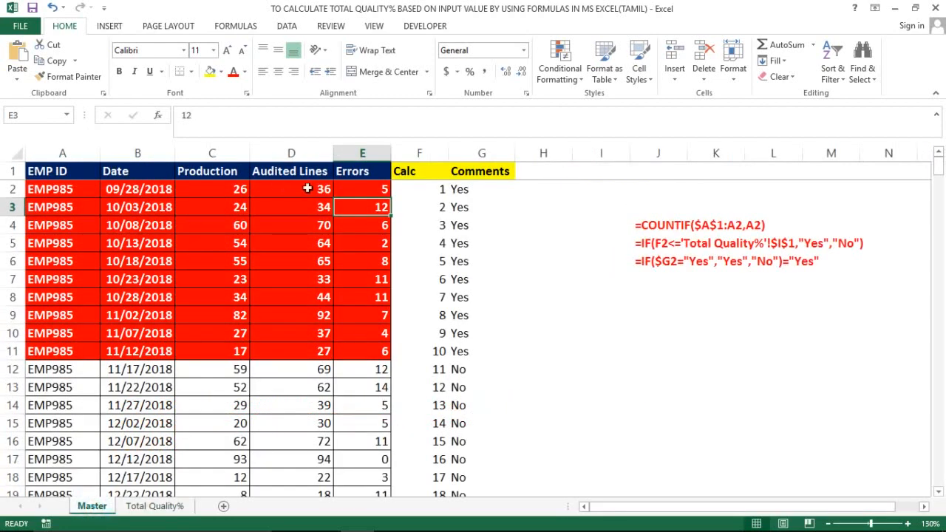
click(52, 189)
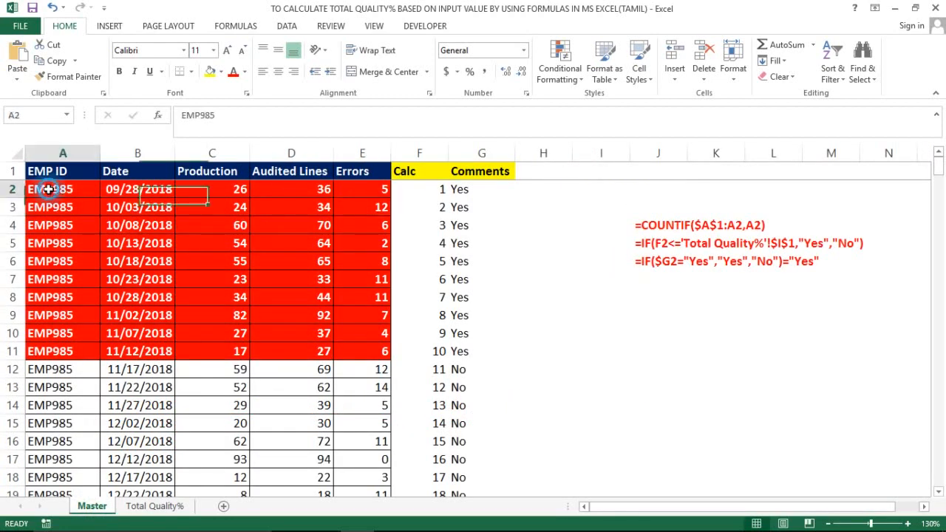
key(shift+space)
key(shift+Down)
key(shift+Down)
key(shift+Down)
key(shift+Down)
key(shift+Down)
key(shift+Down)
key(shift+Down)
key(shift+Down)
key(shift+Down)
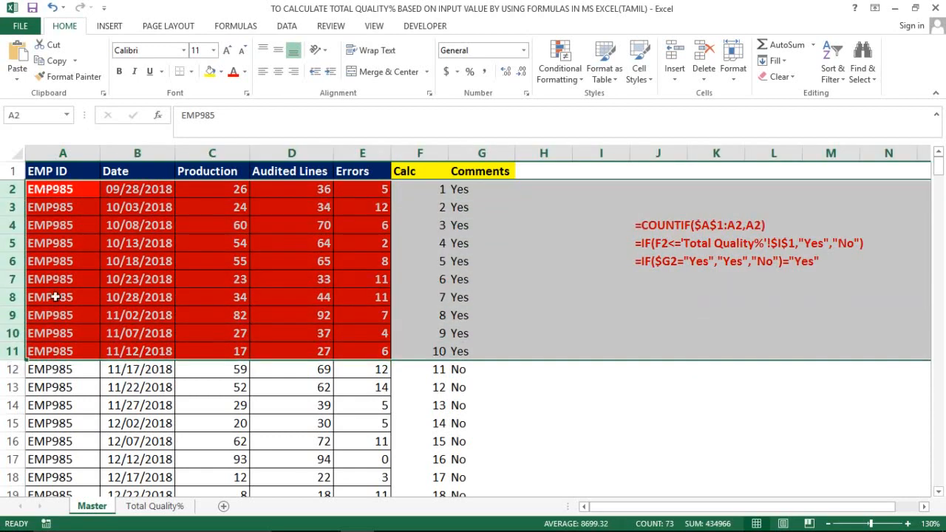
drag(184, 345, 163, 462)
Step: Set the input line count in cell I1 of the Total Quality% sheet to 15
click(155, 506)
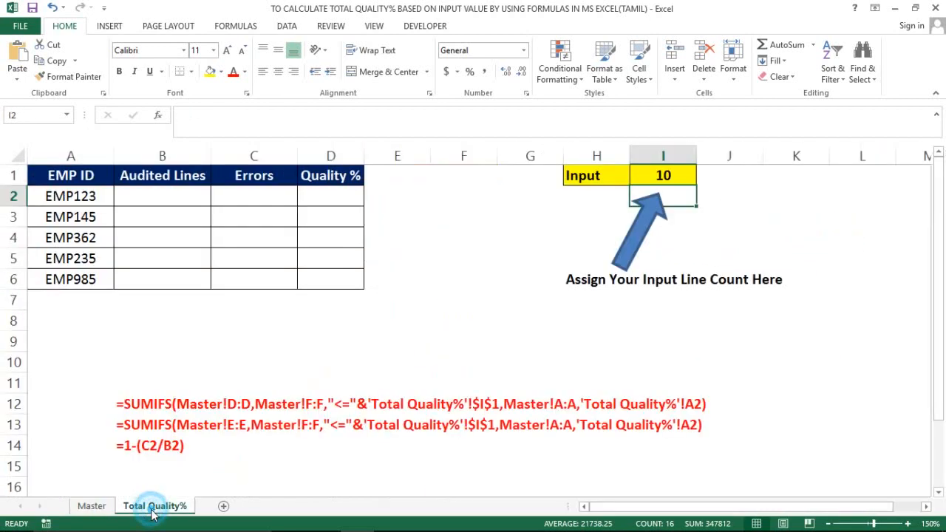
click(678, 173)
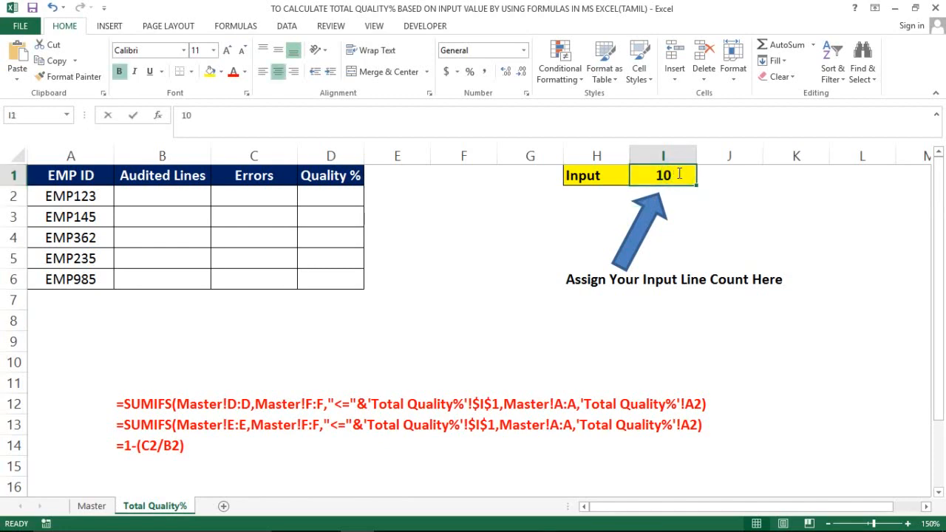
text(15)
key(Return)
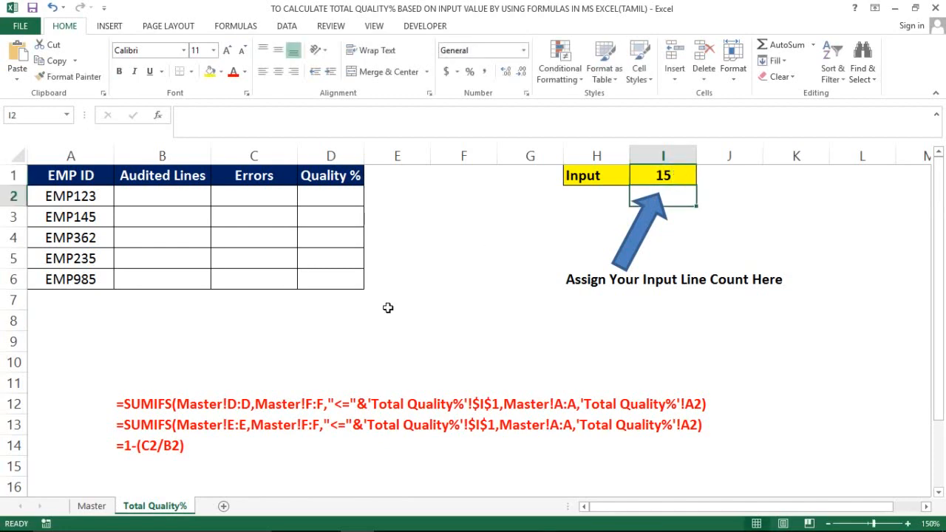
Step: Check the Master sheet's row highlighting against the new line count by selecting C2:C16 in Production and D2:D16 in Audited Lines
click(91, 506)
click(197, 424)
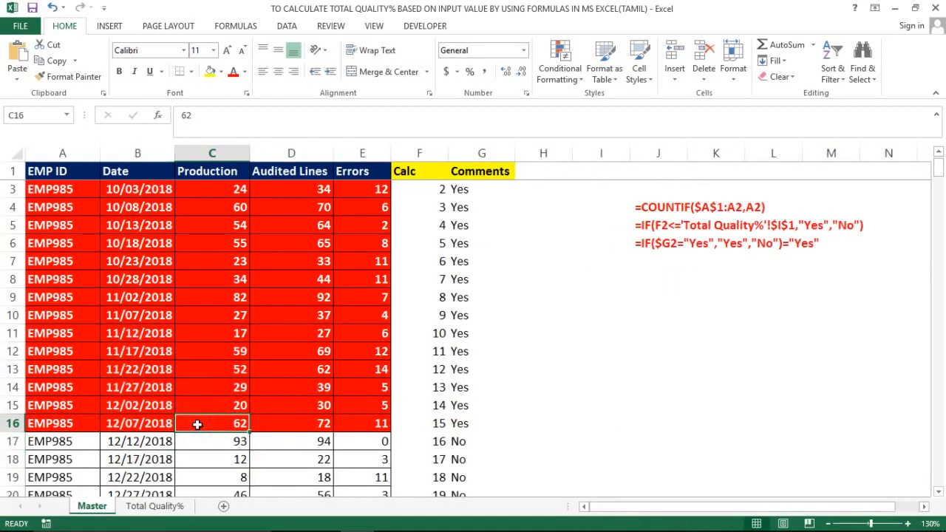
drag(197, 425, 215, 164)
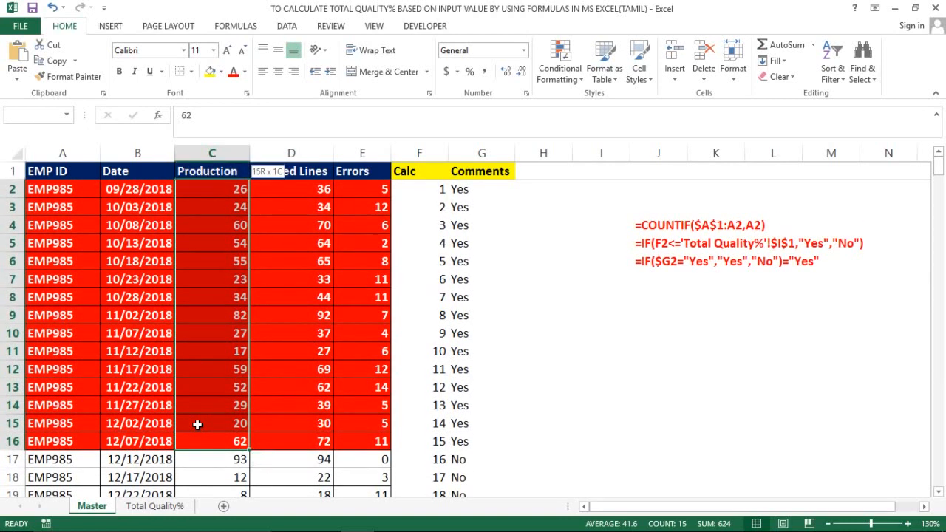
key(Right)
key(Right)
key(Left)
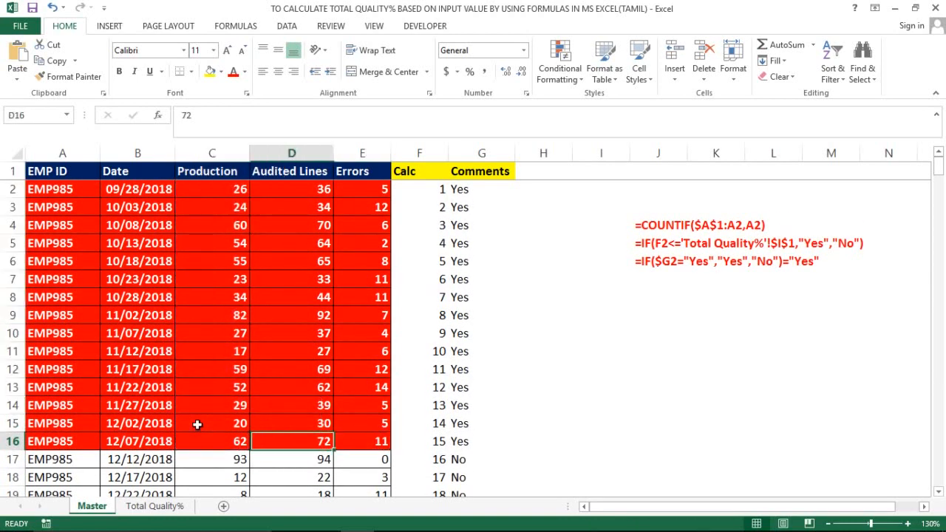
key(ctrl+Up)
key(Down)
key(Down)
key(Right)
key(Left)
key(ctrl+Up)
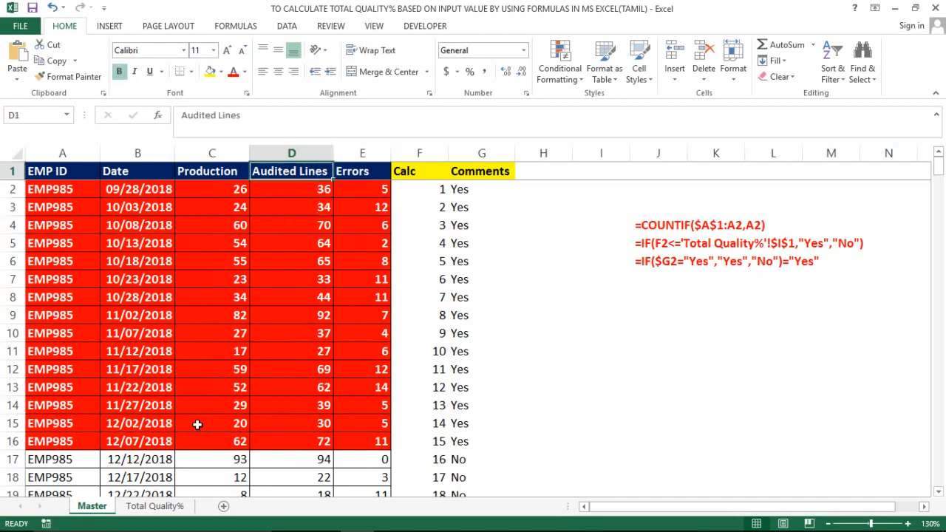
key(Down)
key(shift+Down)
key(shift+Down)
key(shift+Down)
key(shift+Down)
key(shift+Down)
key(shift+Down)
key(shift+Down)
key(shift+Down)
key(shift+Down)
key(shift+Down)
key(shift+Down)
key(shift+Down)
key(shift+Down)
key(shift+Down)
key(Right)
key(Right)
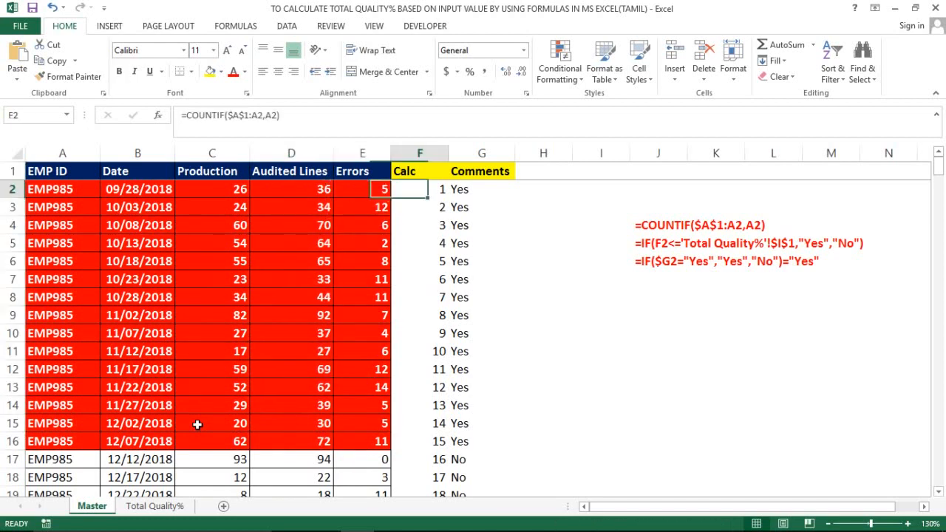
Step: Hide the Calc and Comments helper columns F and G, and return to the Audited Lines header
key(Right)
key(Left)
key(Left)
key(Right)
key(ctrl+shift+Down)
key(shift+Right)
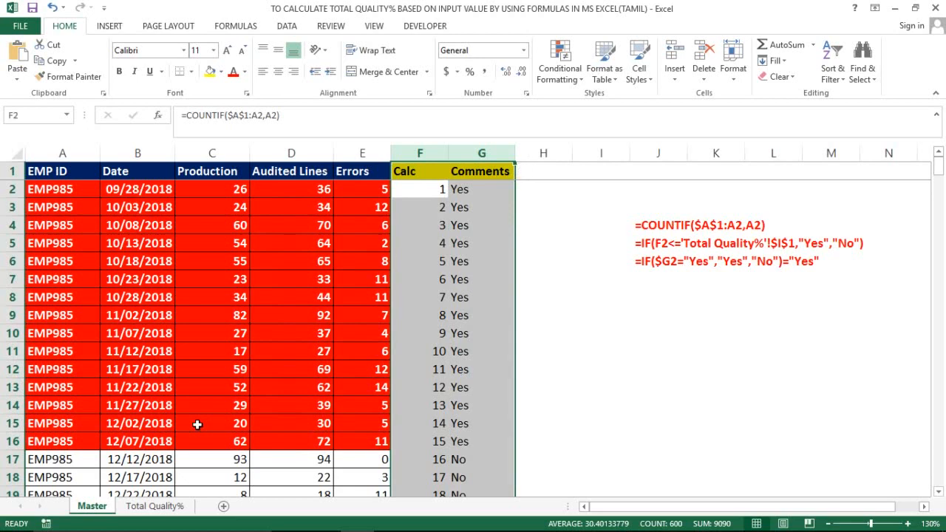
right_click(431, 364)
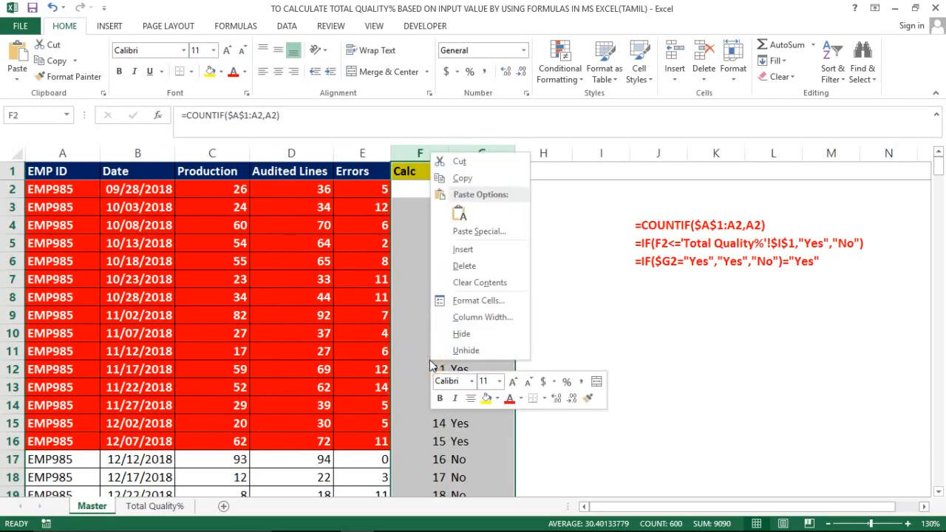
click(458, 337)
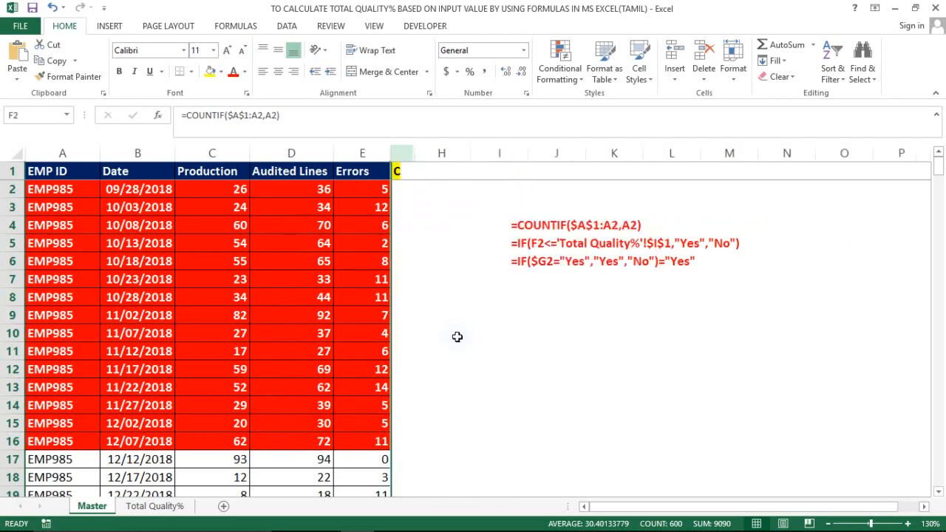
click(284, 266)
key(ctrl+Up)
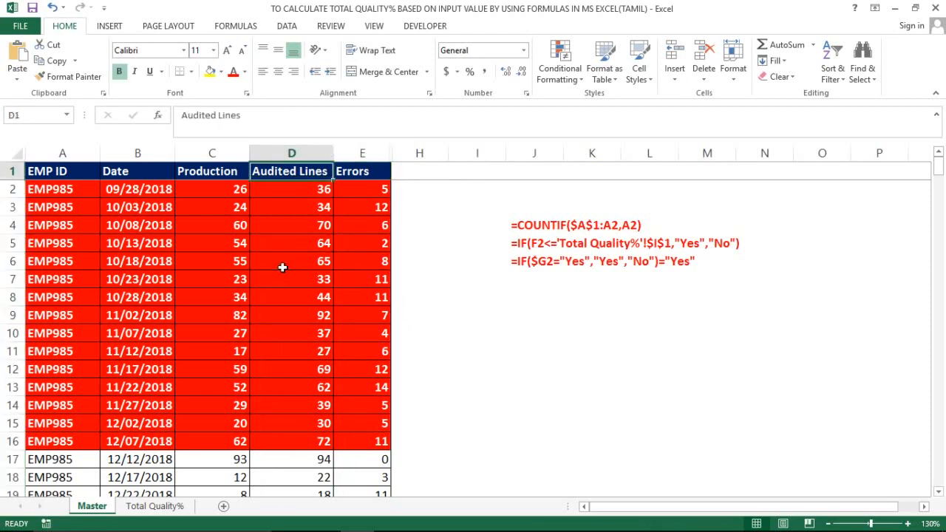
Step: Set the input line count in cell I1 of the Total Quality% sheet to 5
key(Down)
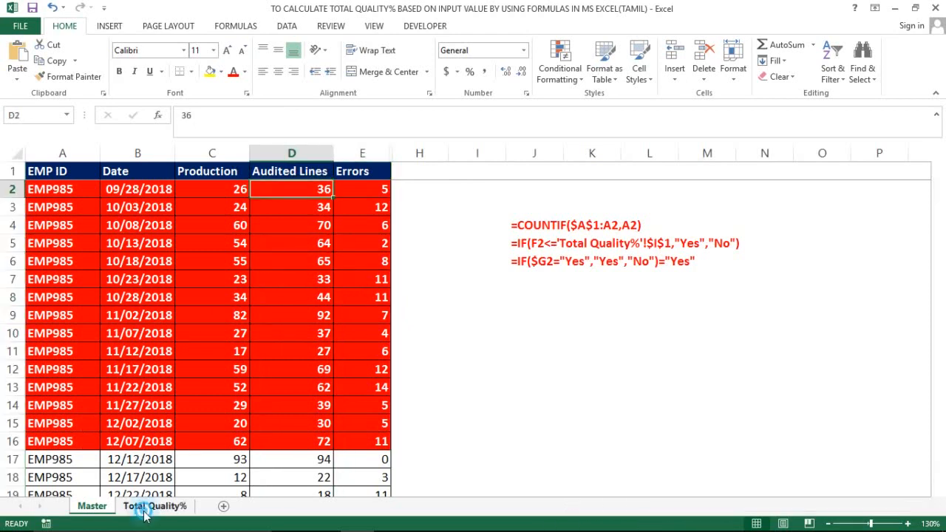
click(152, 505)
click(658, 175)
text(5)
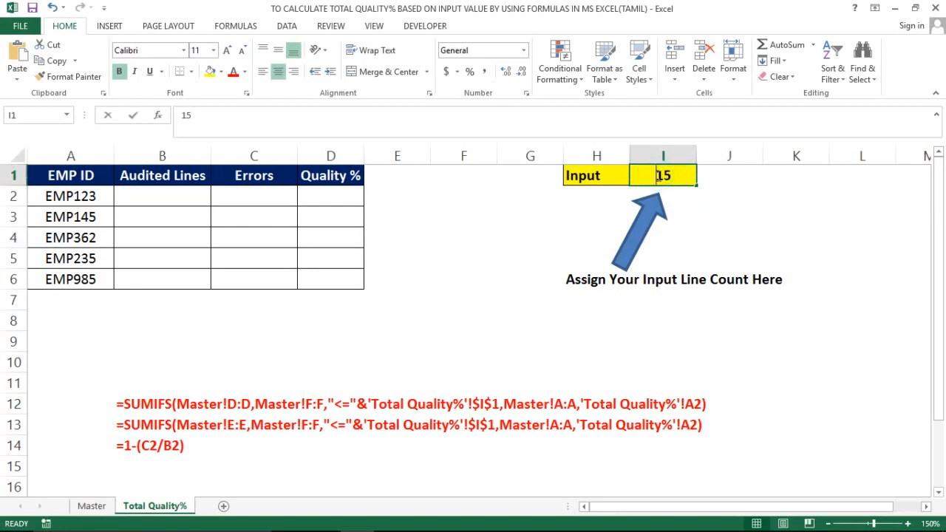
key(Return)
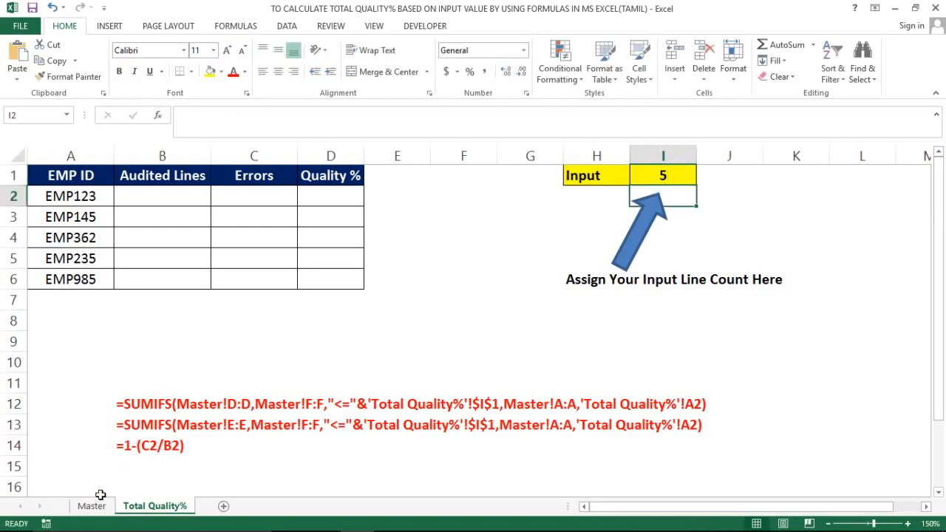
Step: Check the Master sheet's row highlighting against the line count of 5
click(92, 505)
click(270, 228)
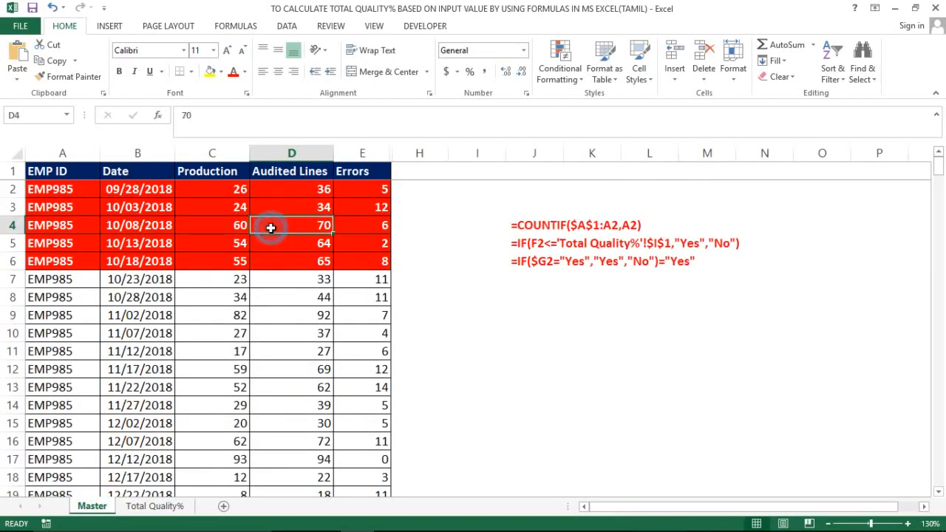
click(219, 304)
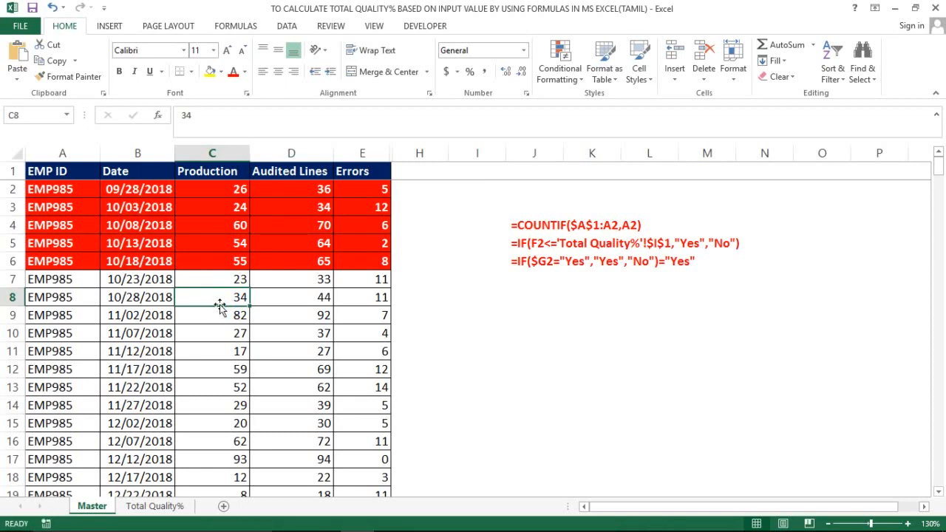
Step: Examine the Production, Audited Lines and Errors columns on the Master sheet, selecting each column in turn
click(286, 152)
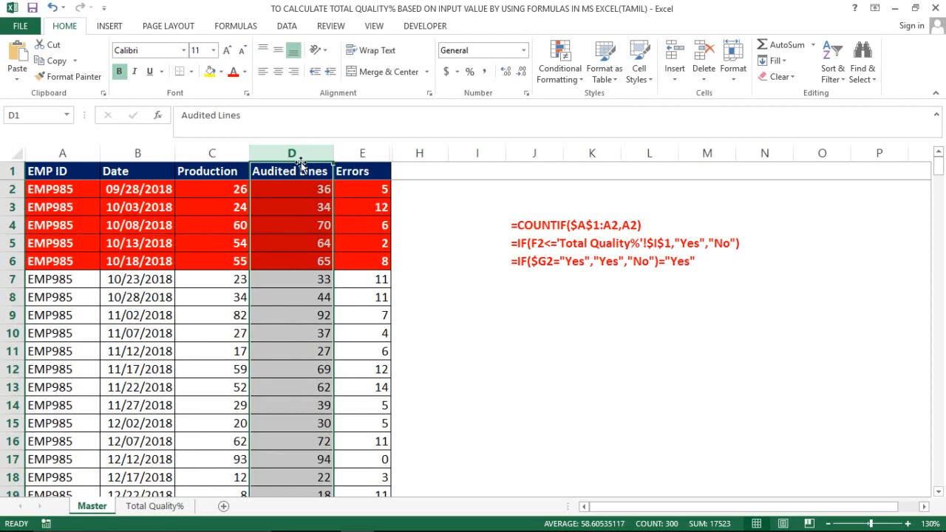
click(361, 152)
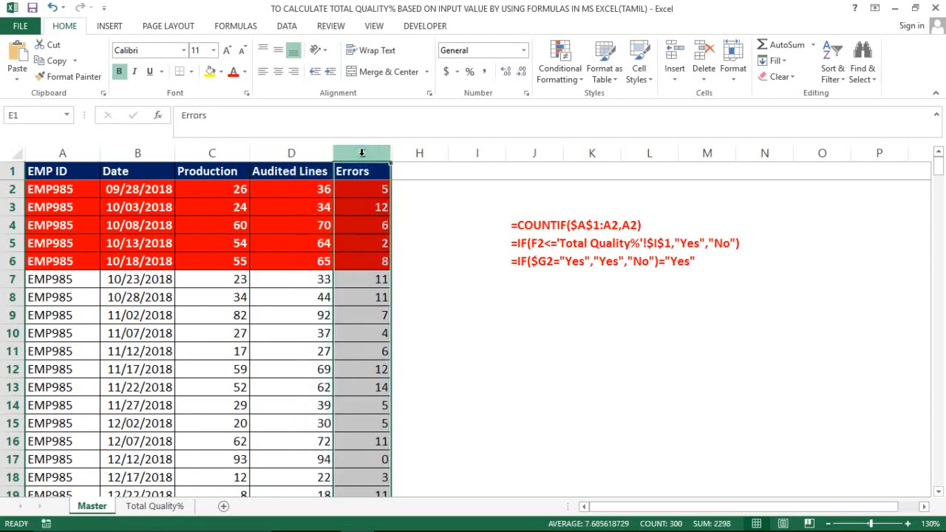
click(227, 153)
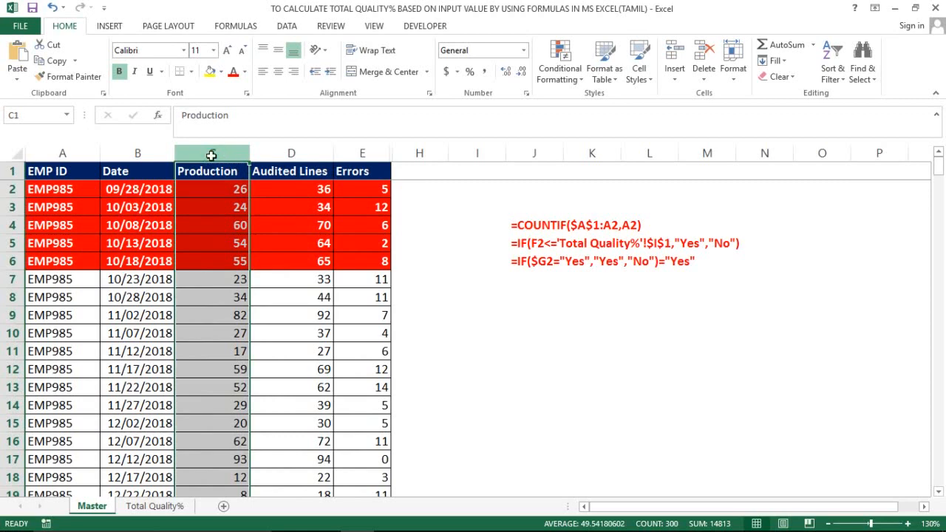
click(285, 153)
click(365, 153)
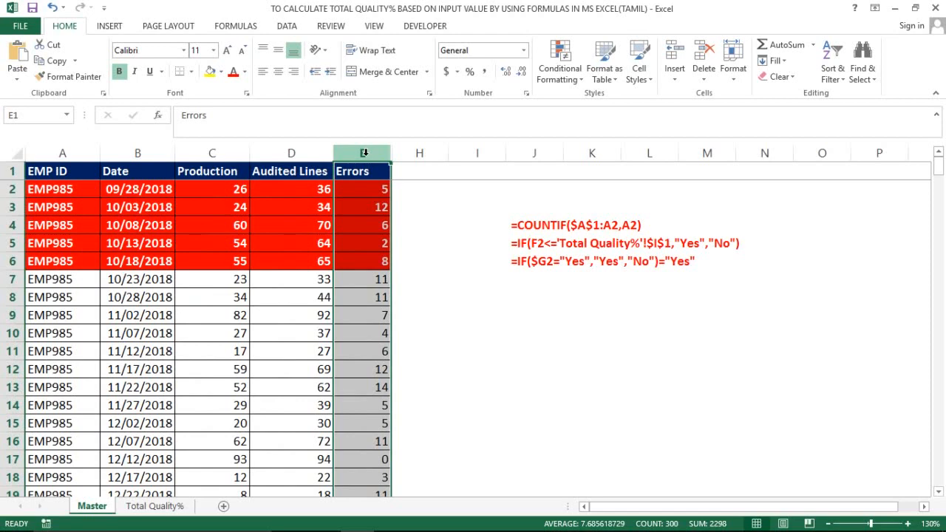
click(317, 153)
click(368, 153)
click(212, 153)
click(201, 243)
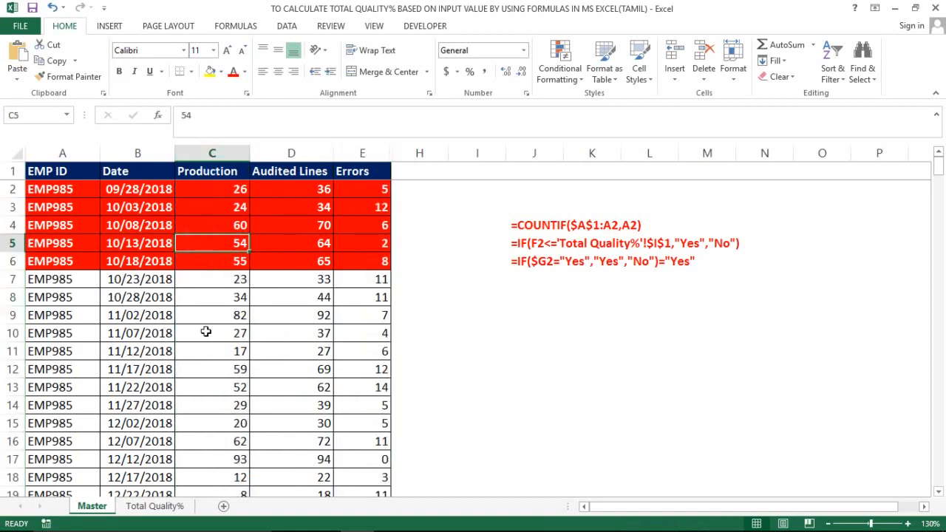
click(136, 507)
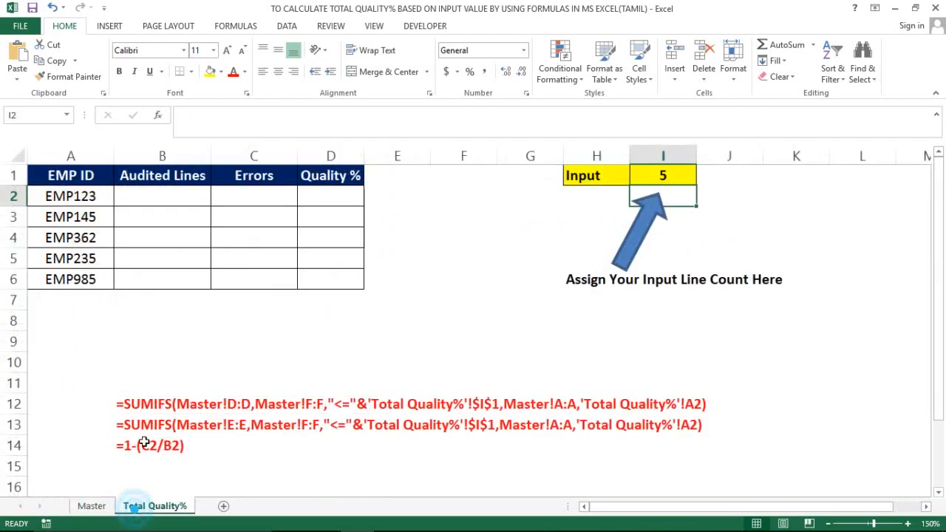
click(182, 198)
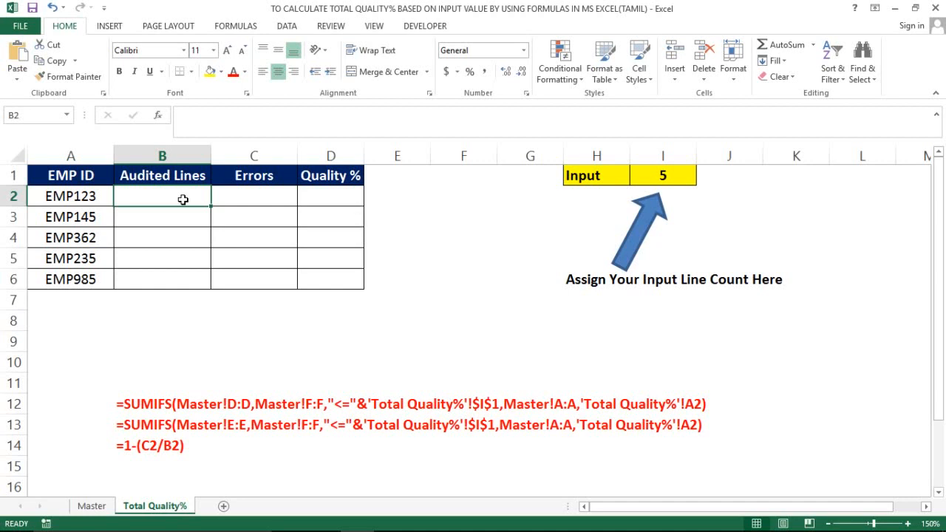
text(=sumif)
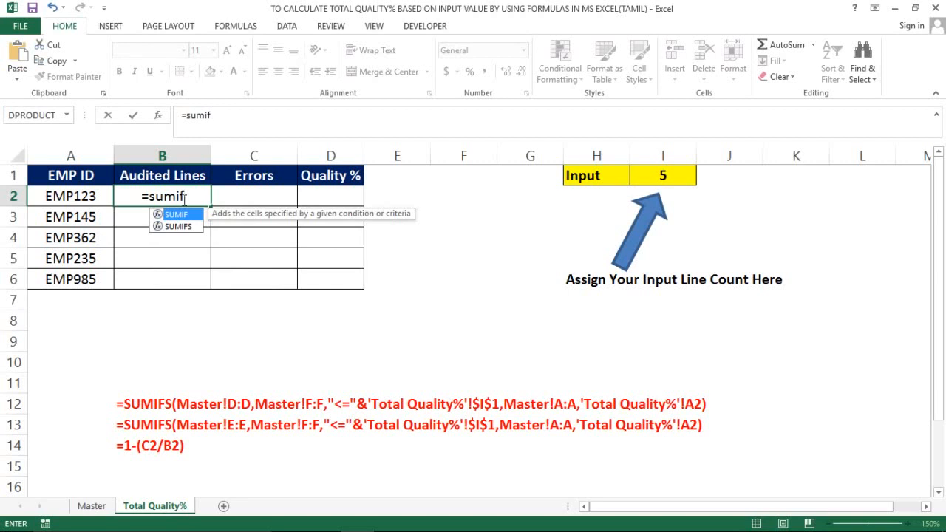
text(s)
key(Tab)
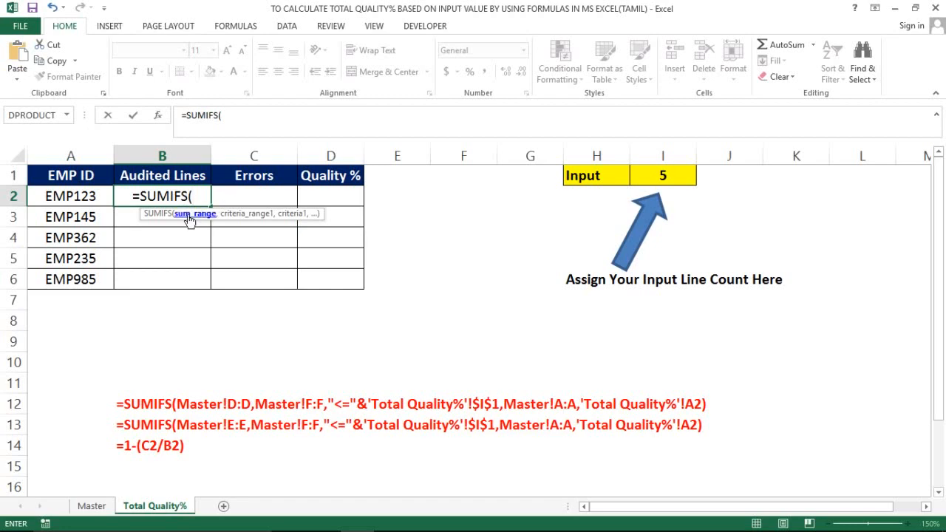
click(92, 505)
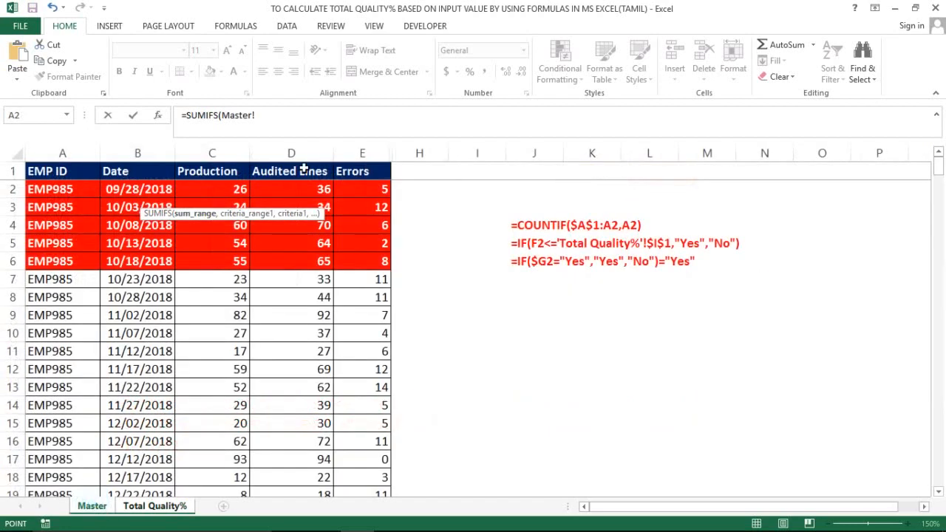
click(286, 153)
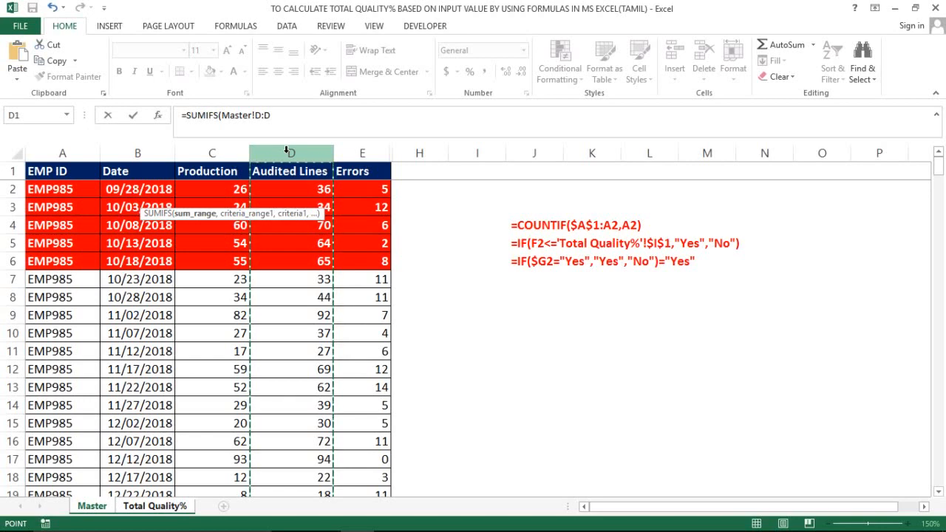
text(,)
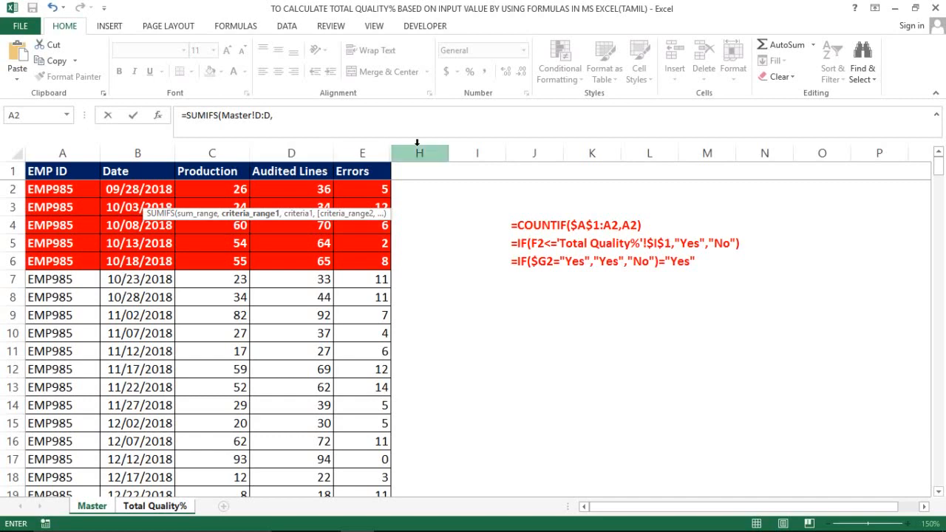
key(Escape)
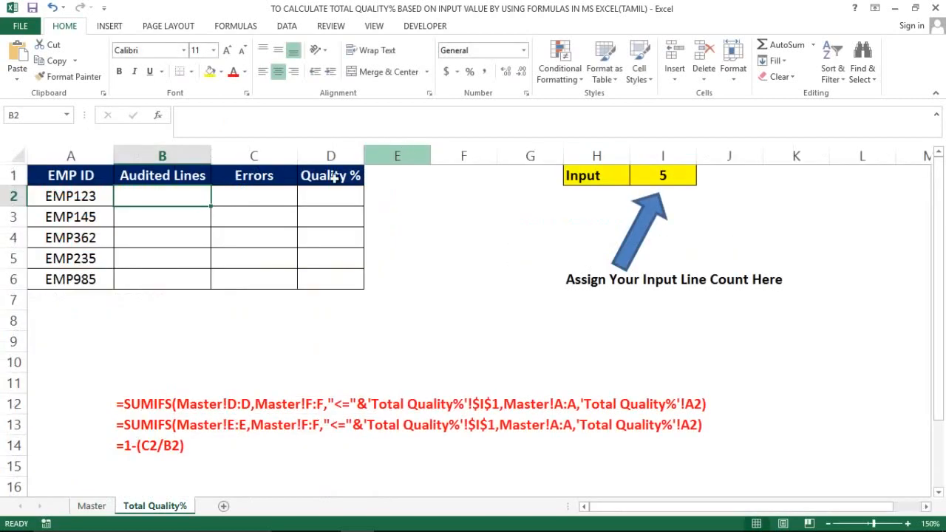
Step: Unhide the Calc and Comments helper columns F and G on the Master sheet
click(92, 506)
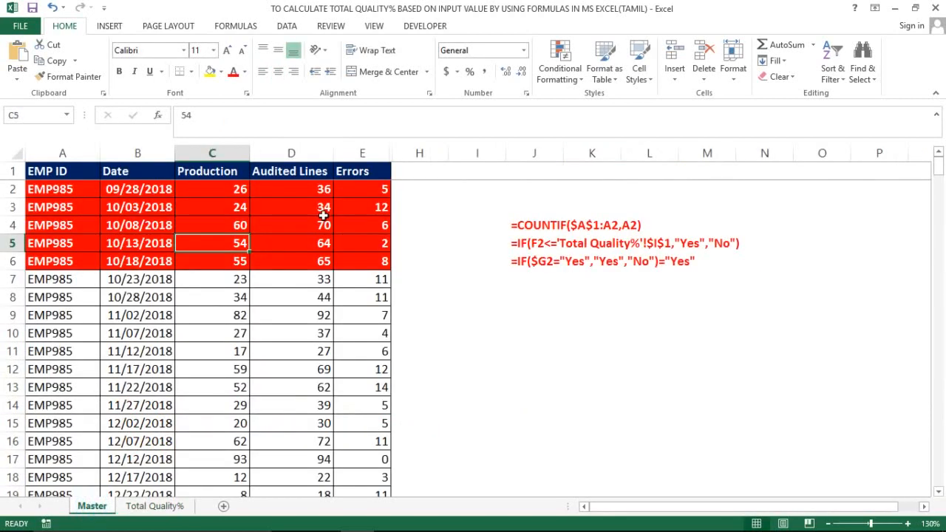
click(367, 151)
drag(368, 150, 419, 152)
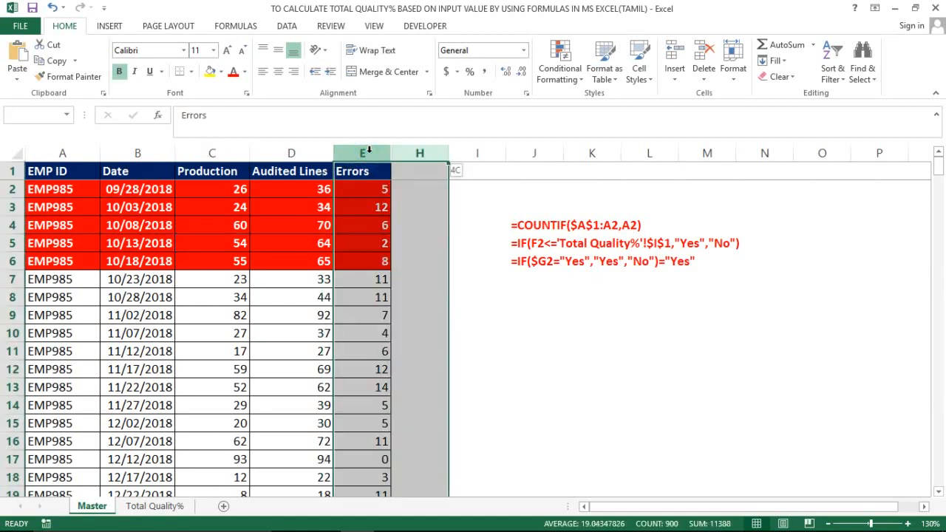
right_click(386, 155)
click(417, 379)
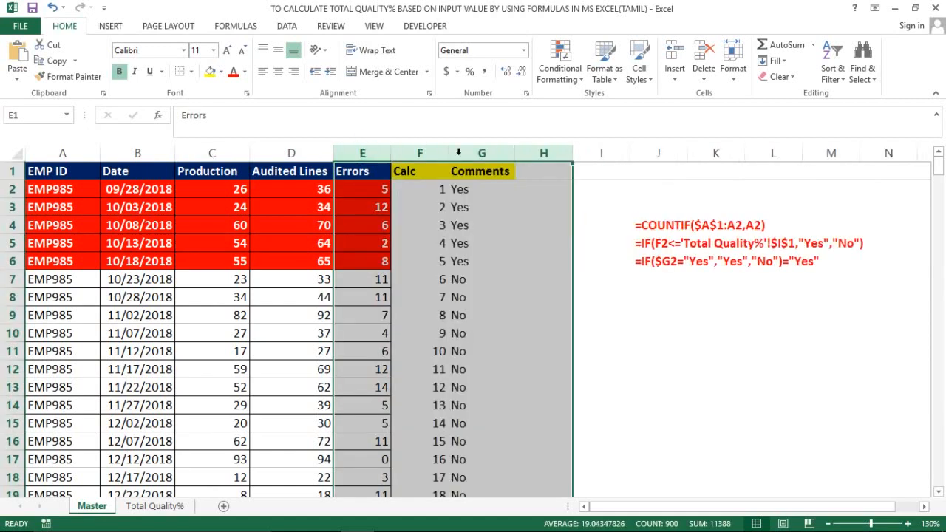
click(445, 206)
Step: Center-align the Comments column G, then select the Calc column F
click(467, 147)
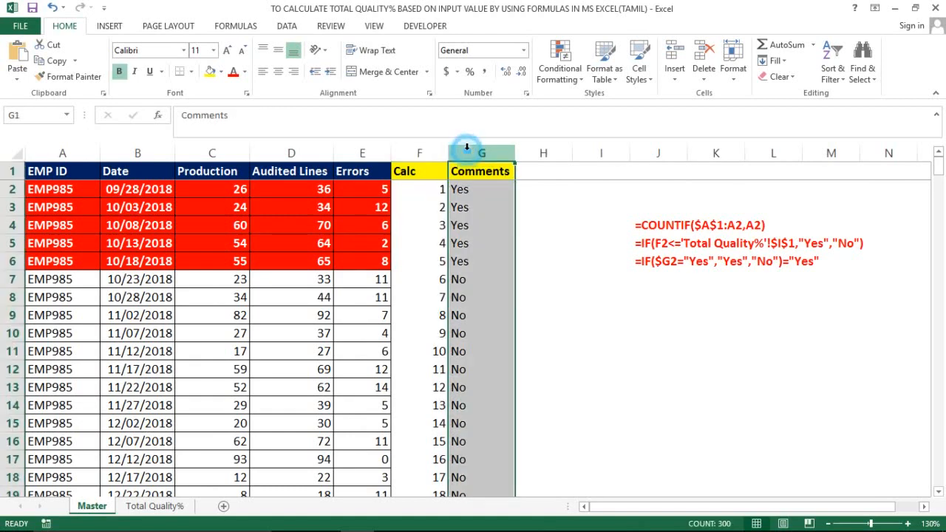
click(278, 71)
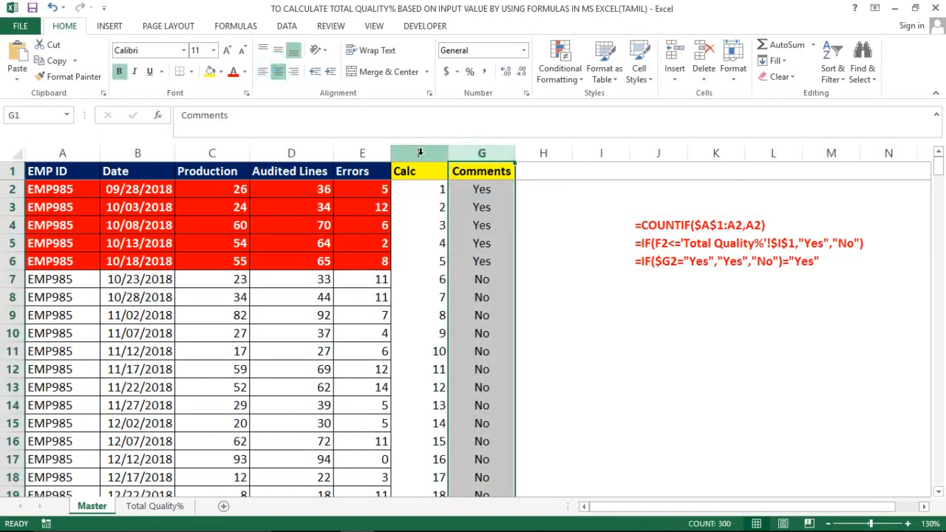
click(419, 152)
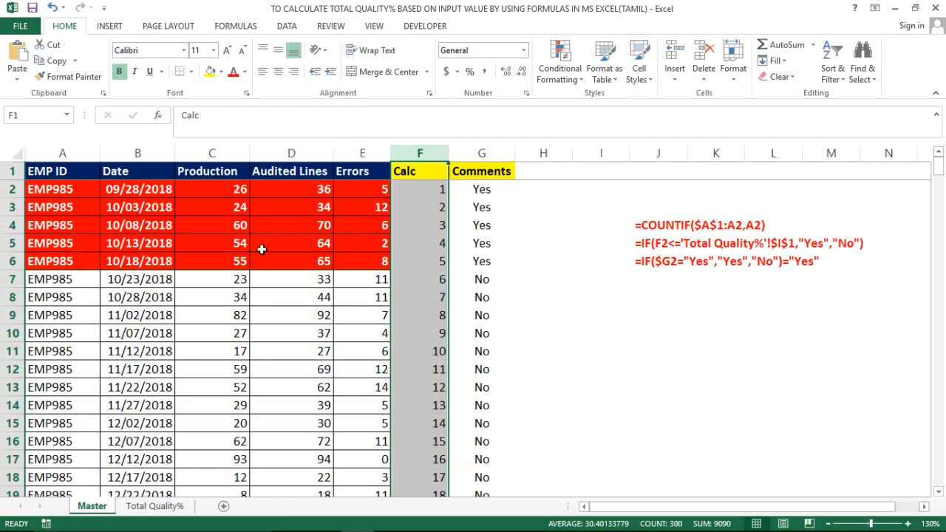
Step: Begin a SUMIFS formula in B2 of Total Quality% with Master!D:D as sum range and Master!F:F as first criteria range
click(146, 507)
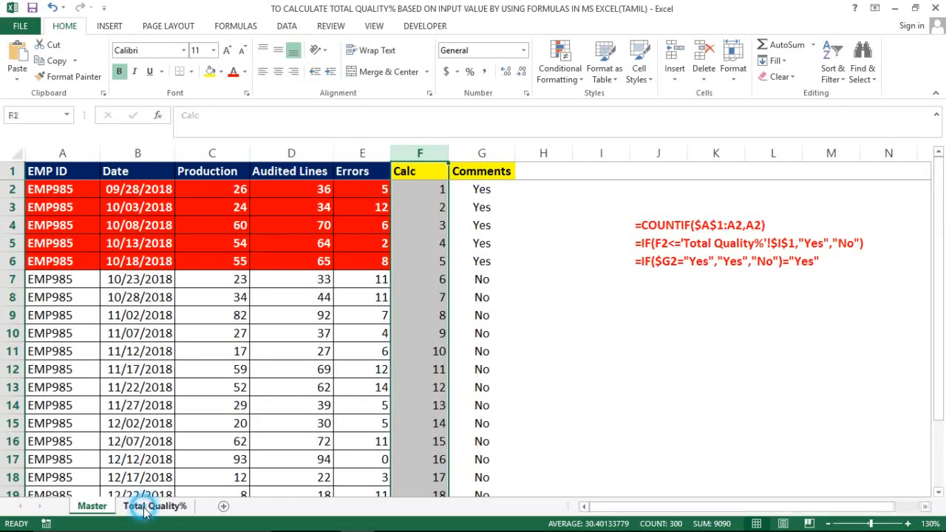
text(=su)
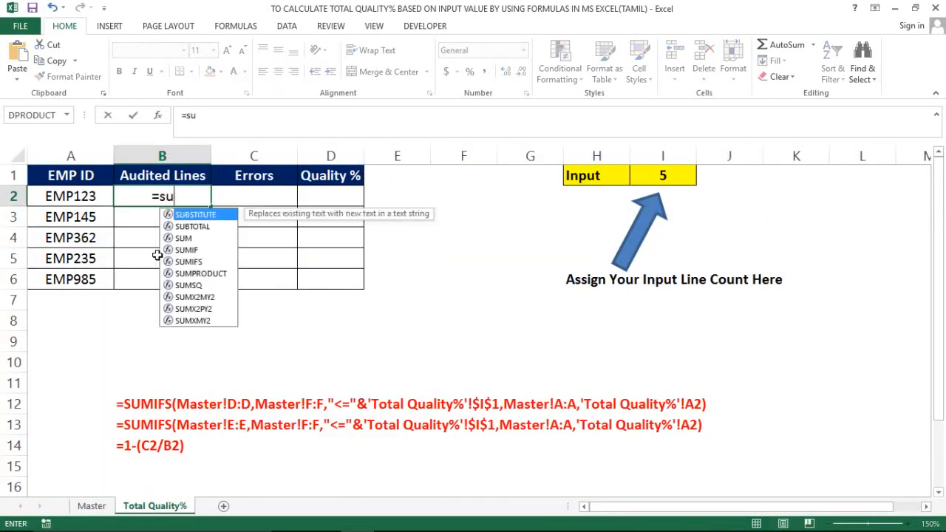
text(mifs)
key(Tab)
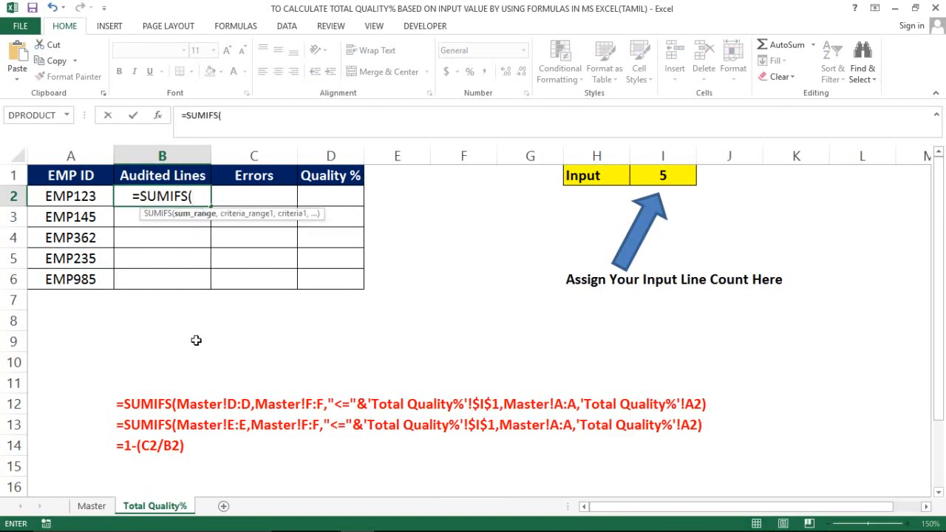
click(99, 509)
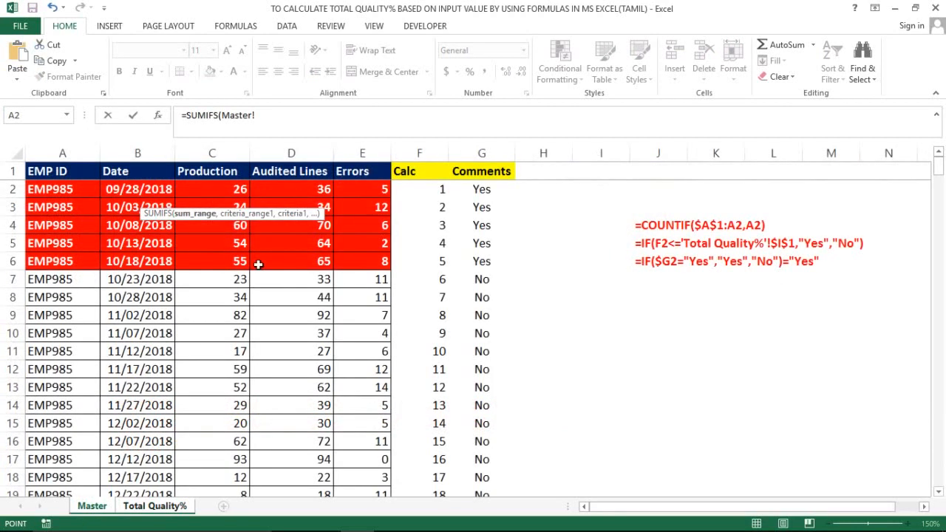
click(283, 151)
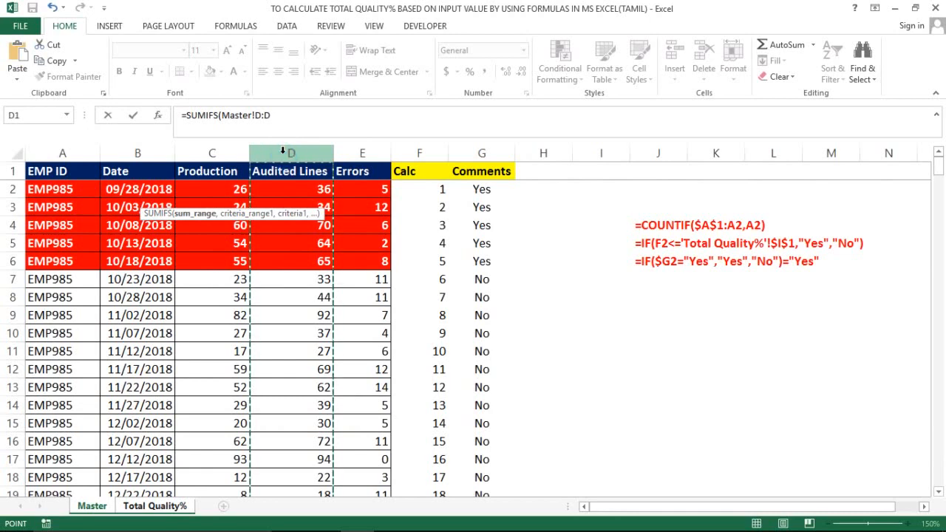
text(,)
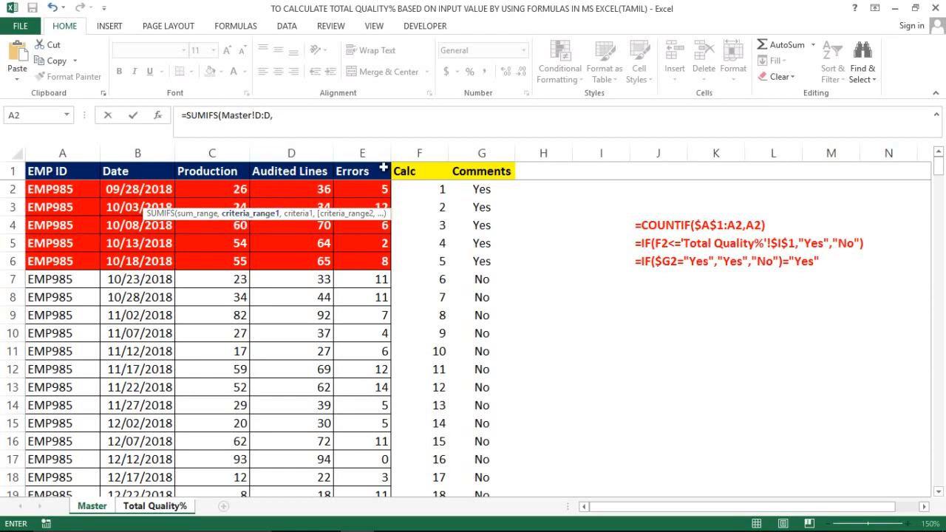
click(421, 152)
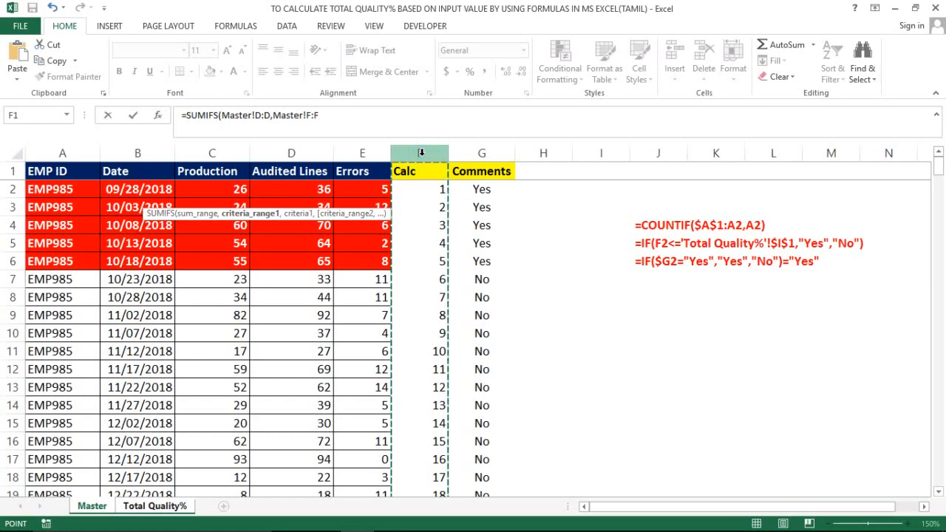
Step: Add "<="&'Total Quality%'!$I$1 as the first criterion of the SUMIFS formula, with an absolute reference to the input cell
text(,"<="&)
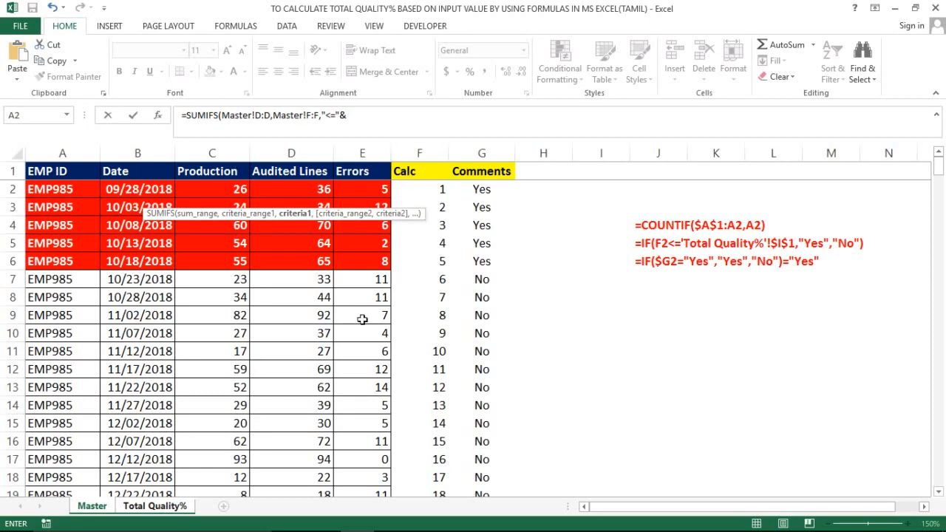
click(151, 507)
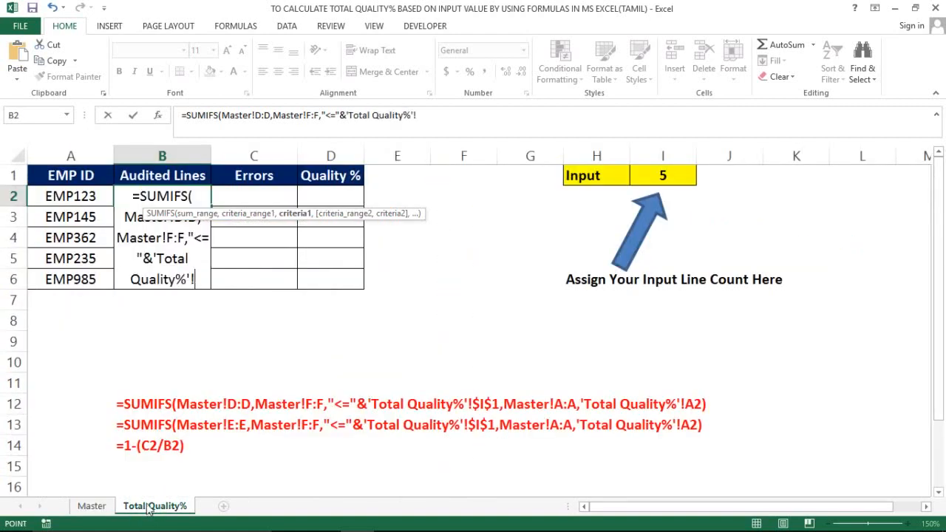
click(665, 173)
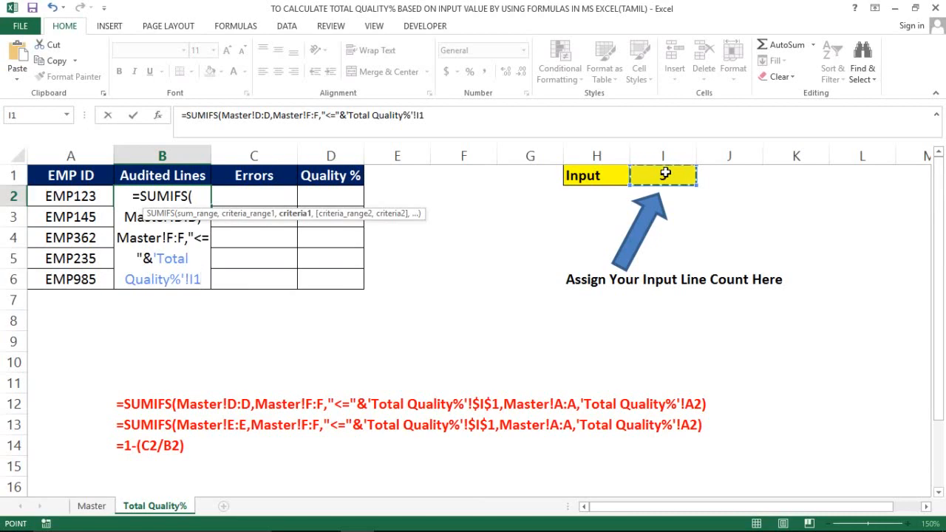
key(F4)
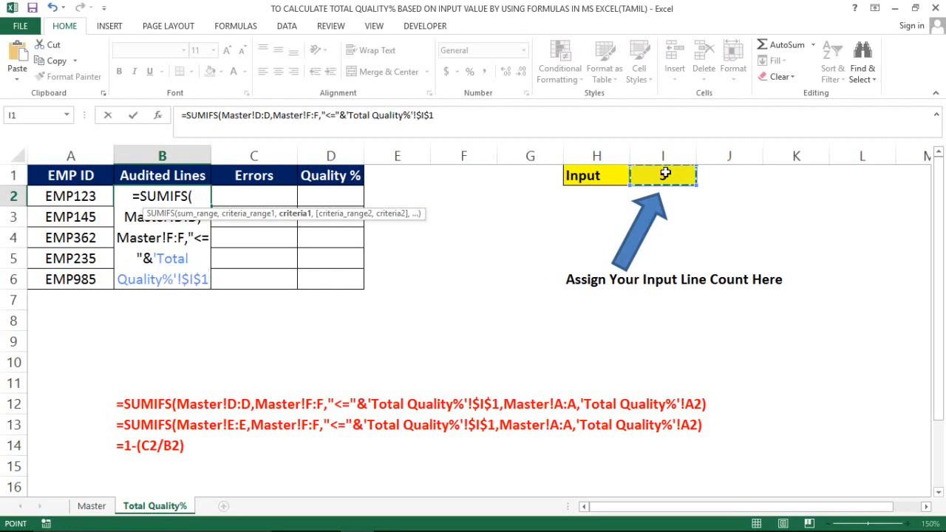
Step: Complete the SUMIFS formula in B2 with Master!A:A as second criteria range and 'Total Quality%'!A2 as its criterion
text(,)
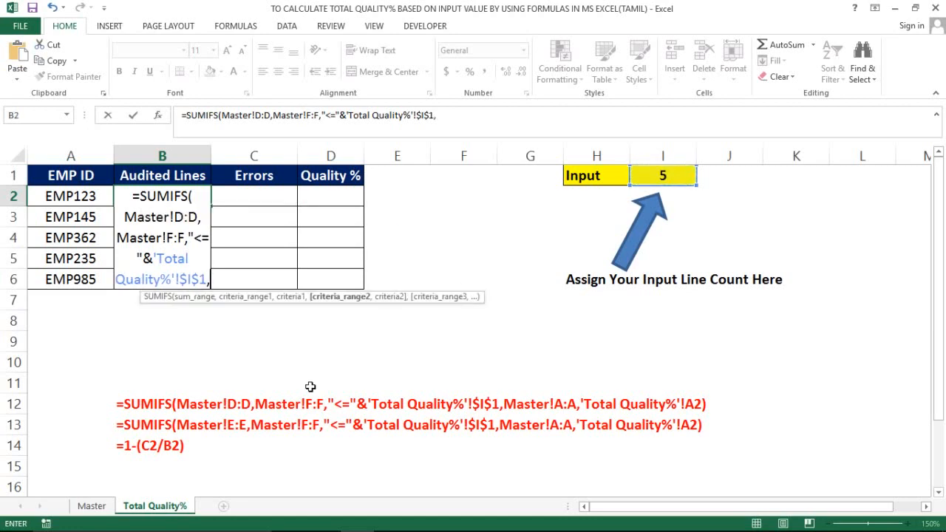
click(91, 505)
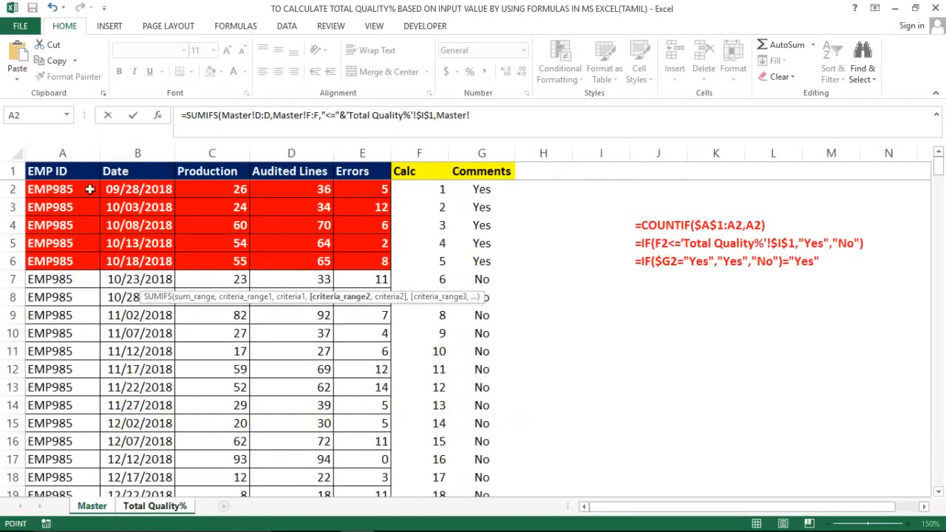
click(51, 151)
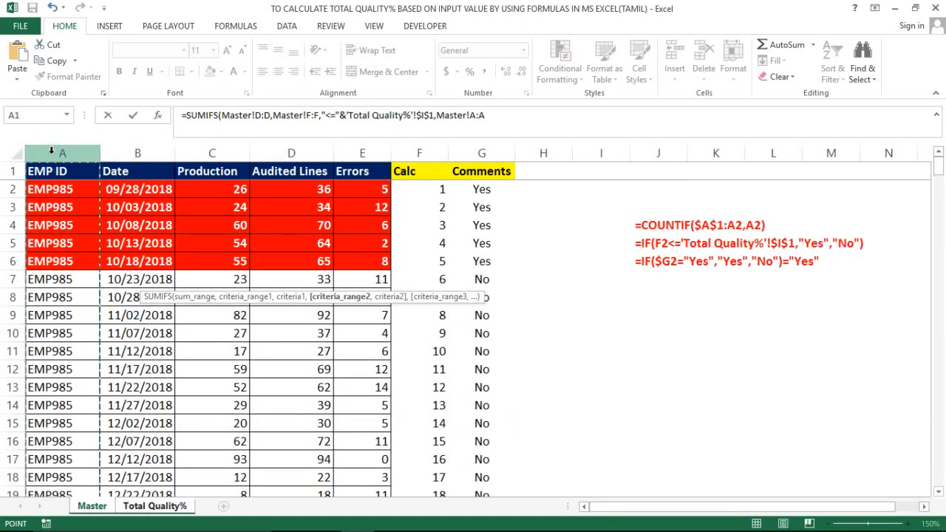
text(,)
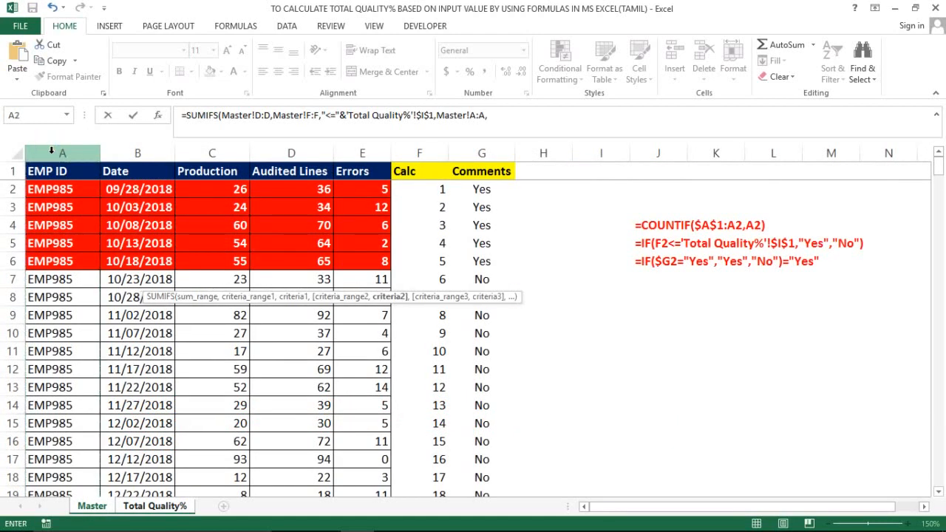
click(155, 506)
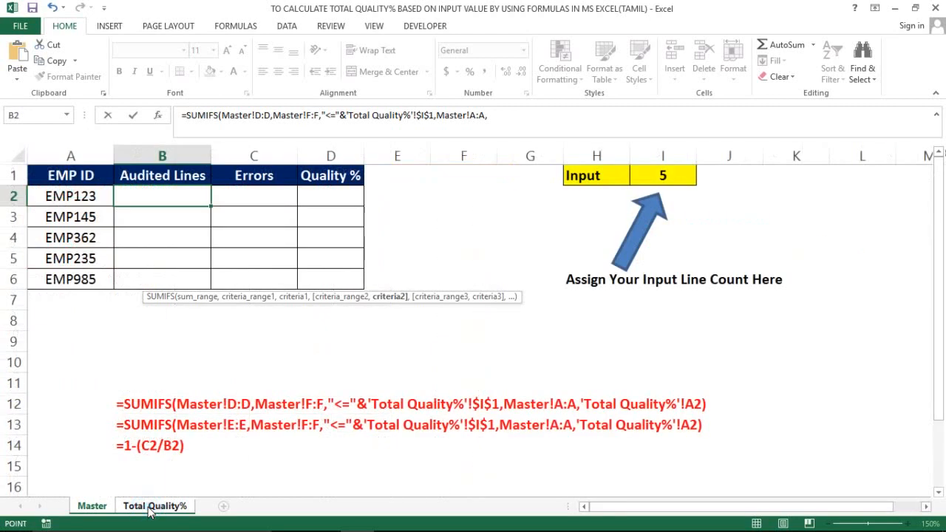
click(57, 198)
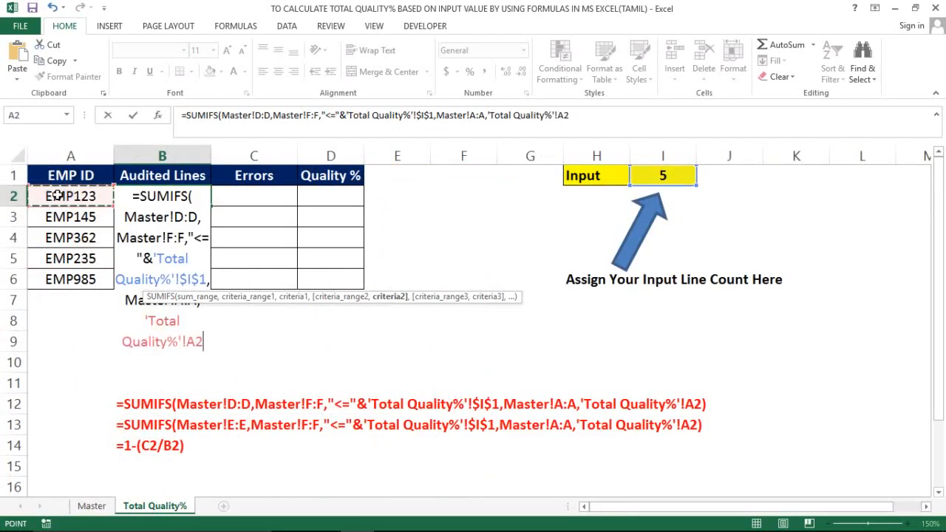
key(Return)
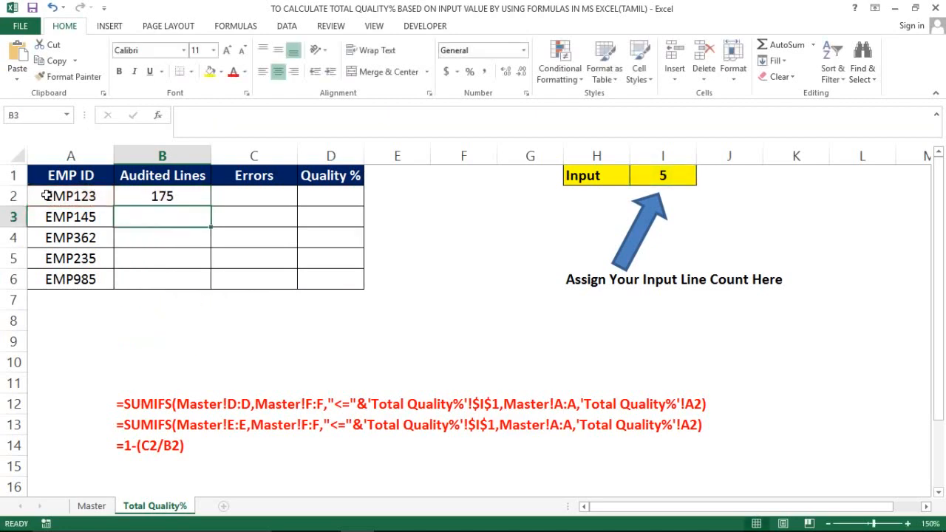
Step: Fill the Audited Lines formula from B2 down to B6 and inspect the copied formulas
click(174, 196)
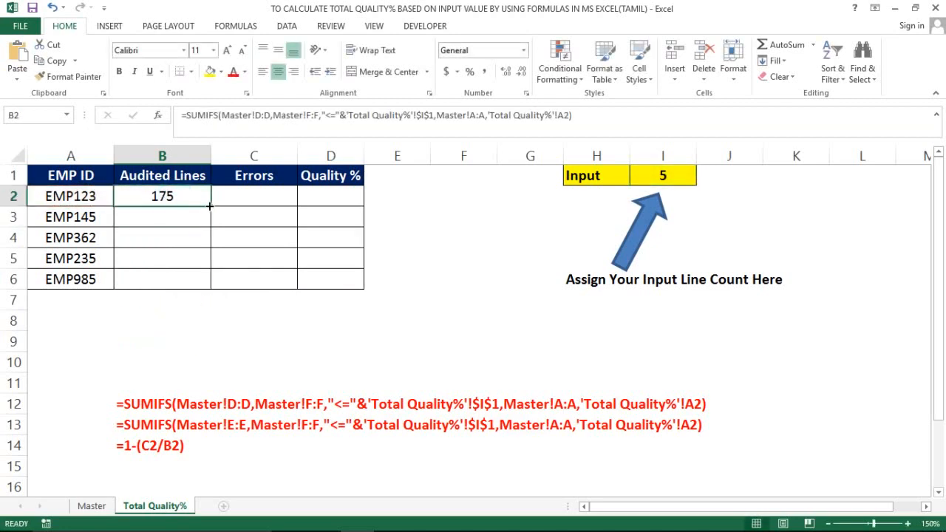
double_click(210, 206)
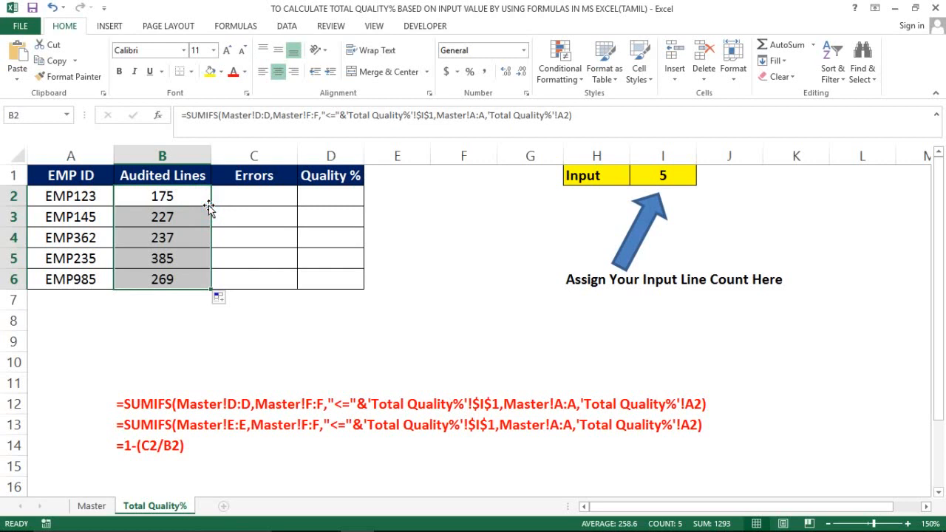
click(163, 212)
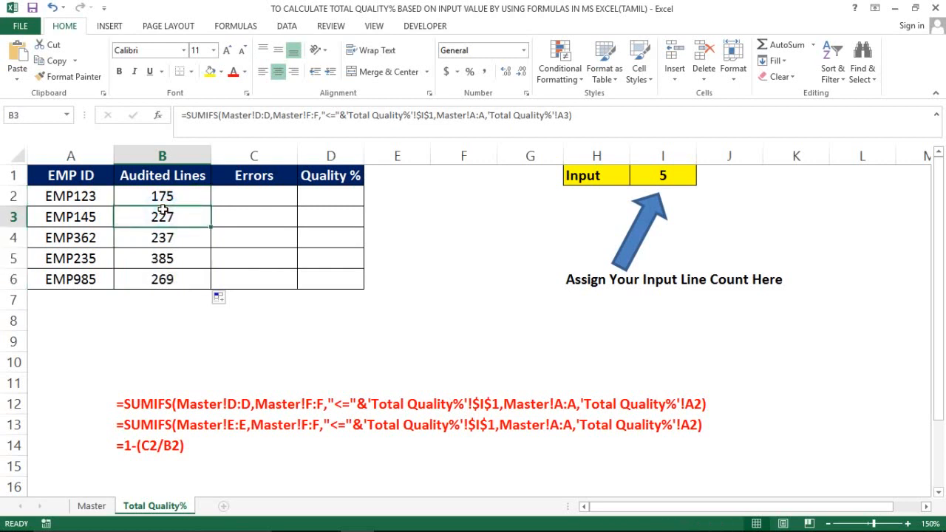
click(654, 181)
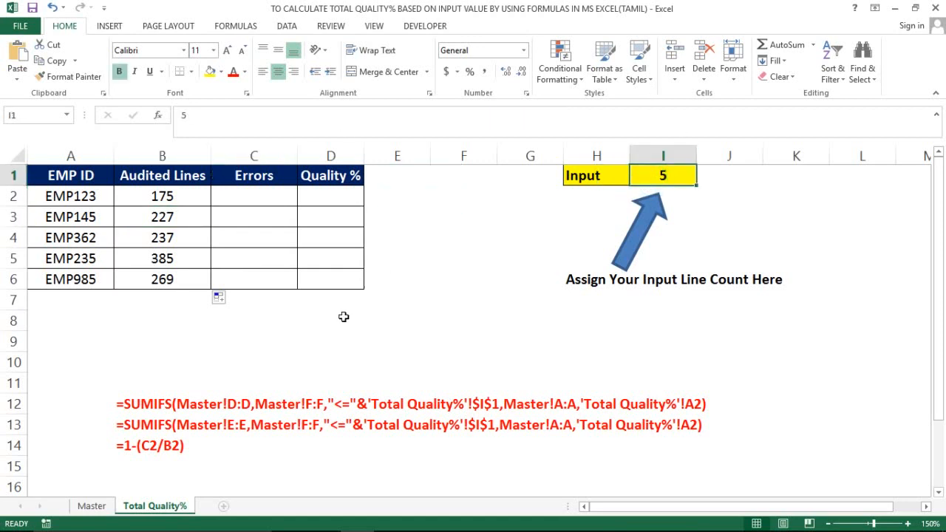
click(144, 212)
click(158, 281)
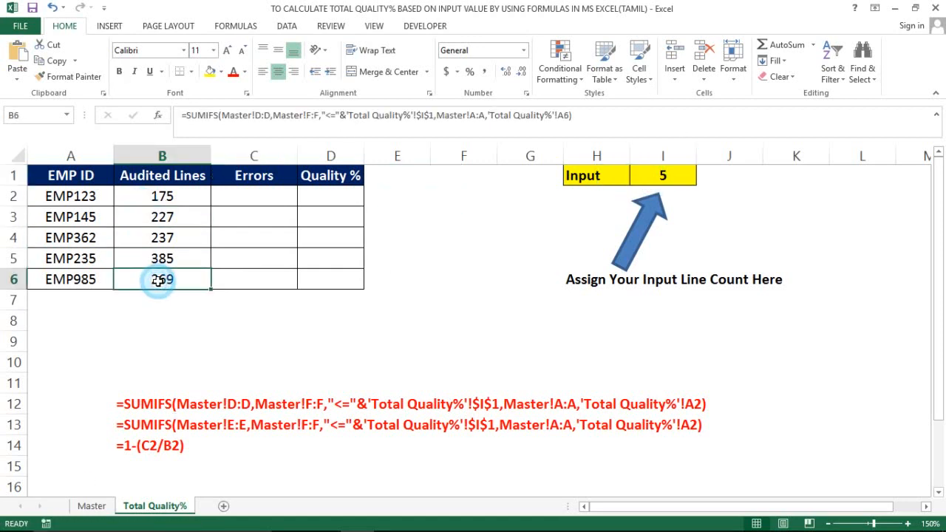
Step: Examine how many EMP985 rows are highlighted on the Master sheet by selecting A2:A6
click(92, 506)
key(Left)
key(Left)
key(Left)
key(Left)
key(Left)
key(Left)
key(Left)
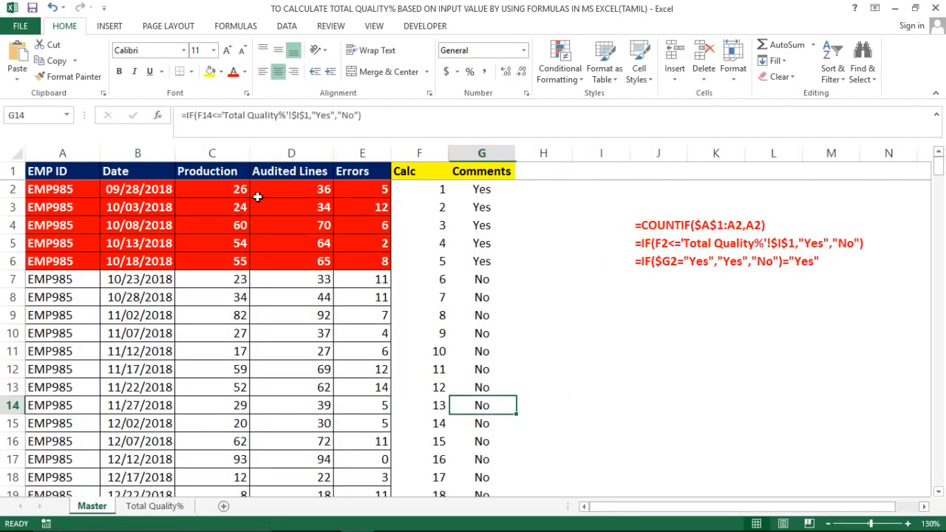
key(ctrl+Up)
key(Down)
key(shift+Down)
key(shift+Down)
key(shift+Down)
key(shift+Down)
key(shift+Down)
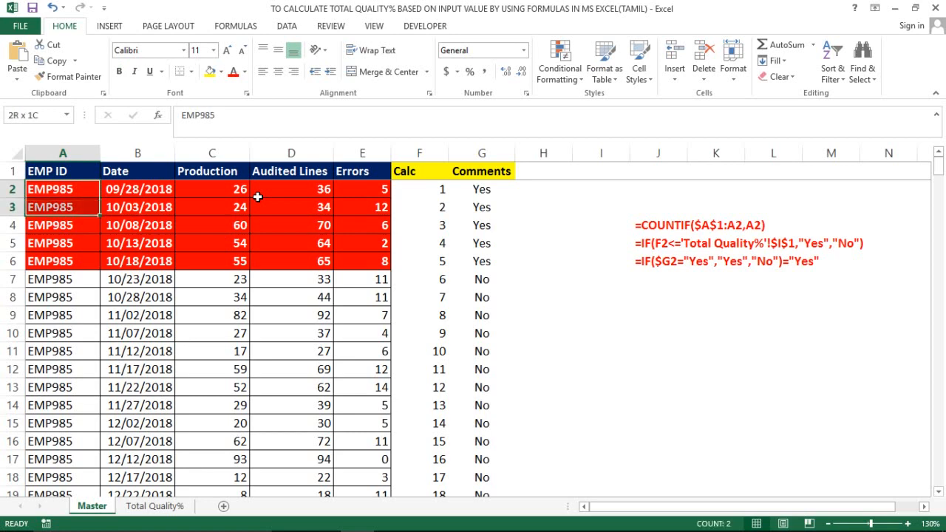
key(shift+Up)
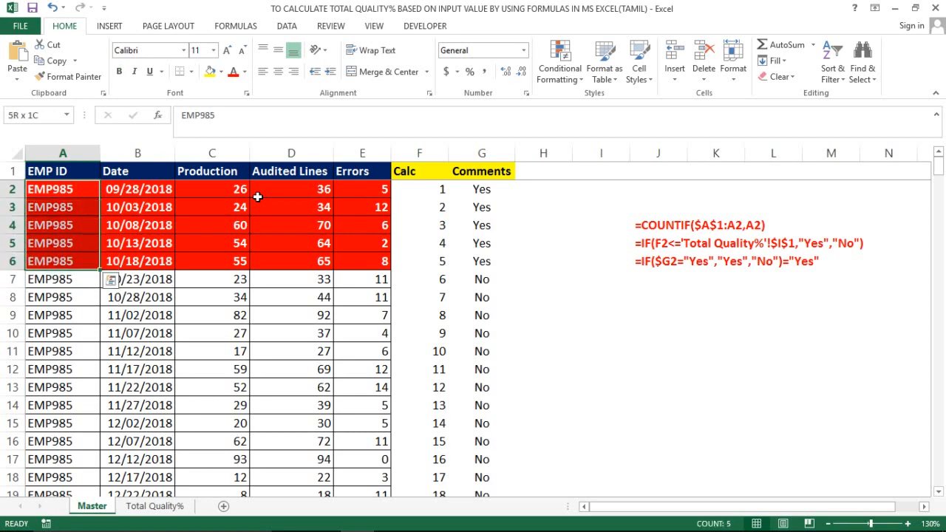
key(shift+Up)
key(shift+Up)
key(shift+Up)
key(shift+Up)
Step: Check the sums of EMP985's highlighted audited lines in D2:D6 and errors in E2:E6
key(Right)
key(Right)
key(Right)
key(Right)
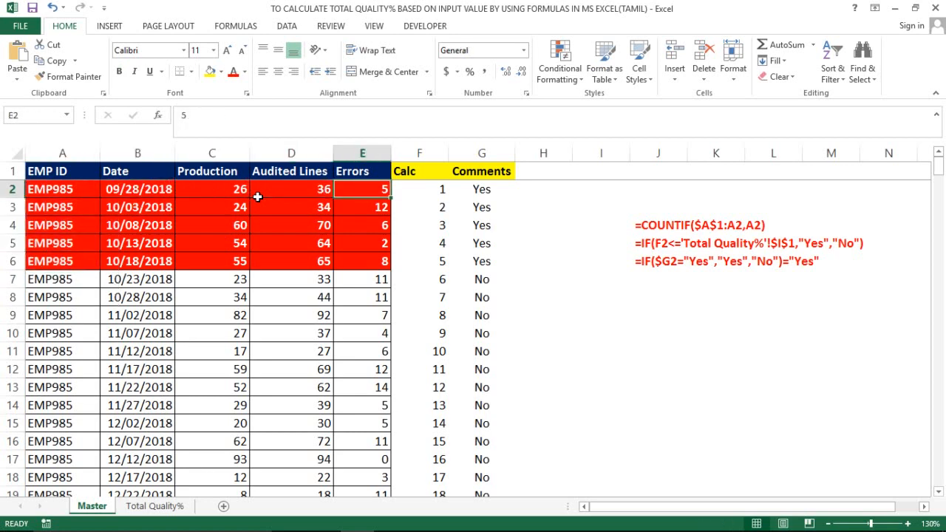
key(Left)
key(shift+Down)
key(shift+Down)
key(shift+Down)
key(shift+Down)
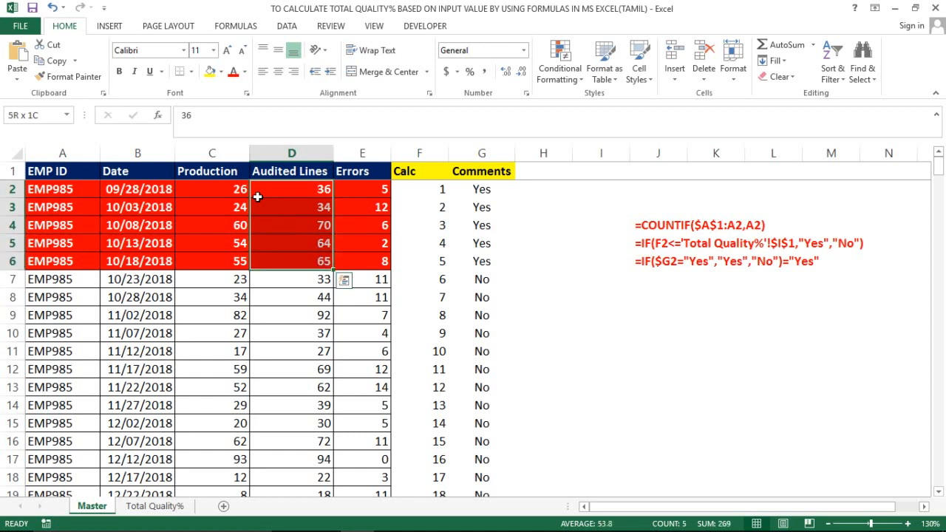
key(Right)
key(shift+Down)
key(shift+Down)
key(shift+Down)
key(shift+Down)
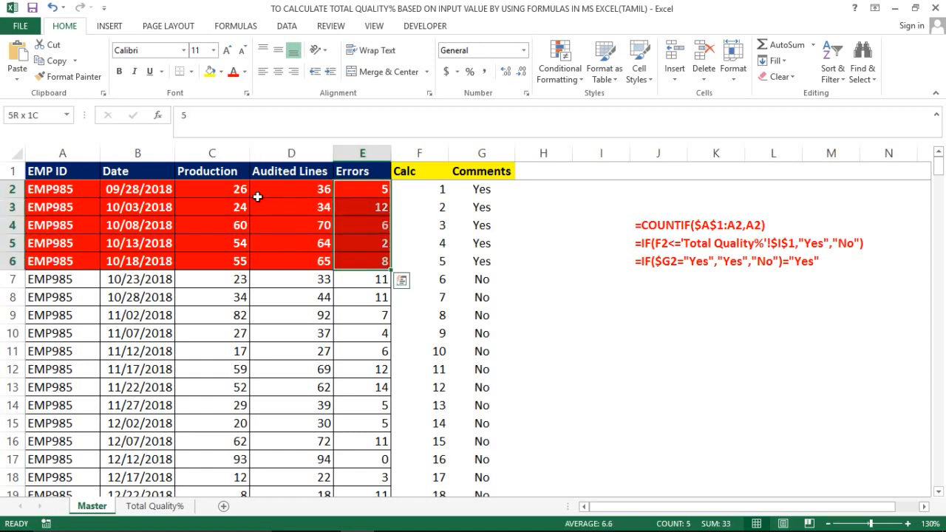
Step: Compare EMP985's audited lines result in row 6 of Total Quality%, ending on the first employee ID in A2
click(147, 505)
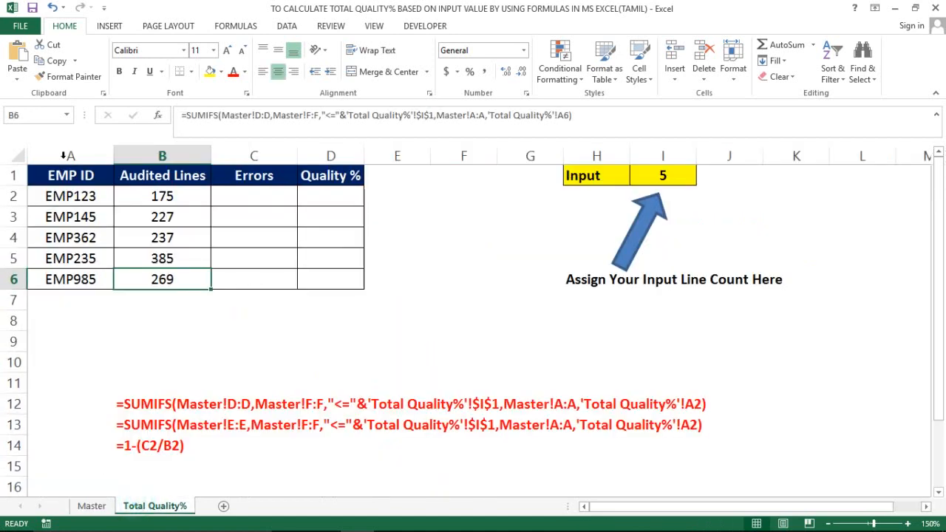
click(79, 276)
key(Right)
key(shift+Left)
key(Right)
key(Left)
key(ctrl+Up)
key(Down)
key(Left)
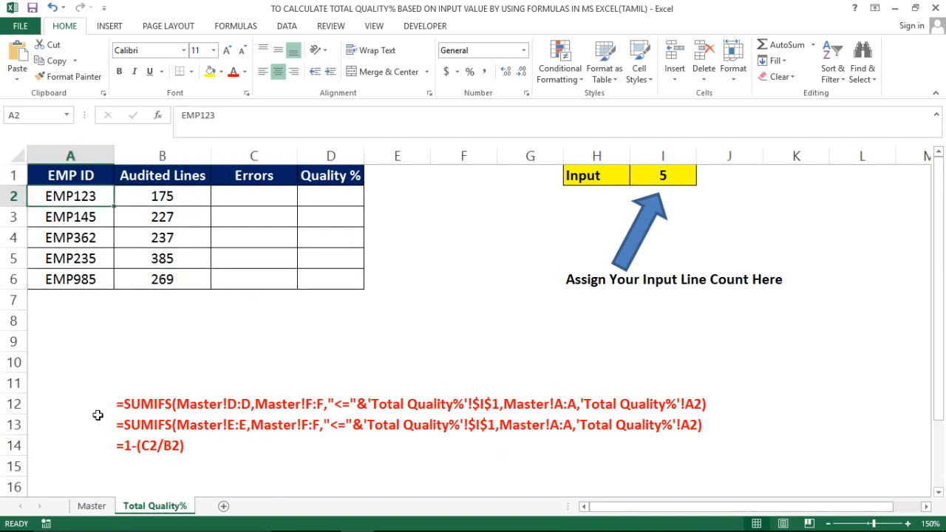
Step: Turn on filtering for the Master table and filter the EMP ID column to EMP123 only
click(91, 506)
click(80, 175)
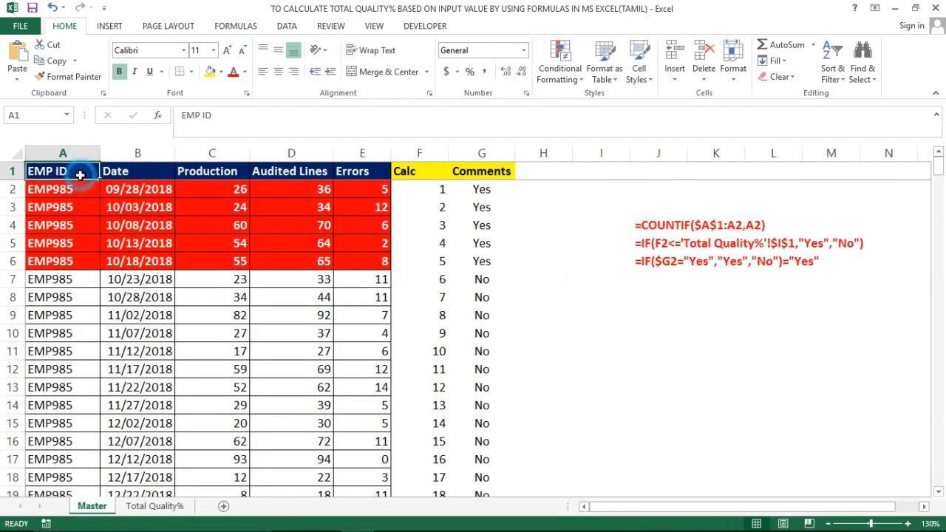
key(alt+a)
key(t)
key(alt+Down)
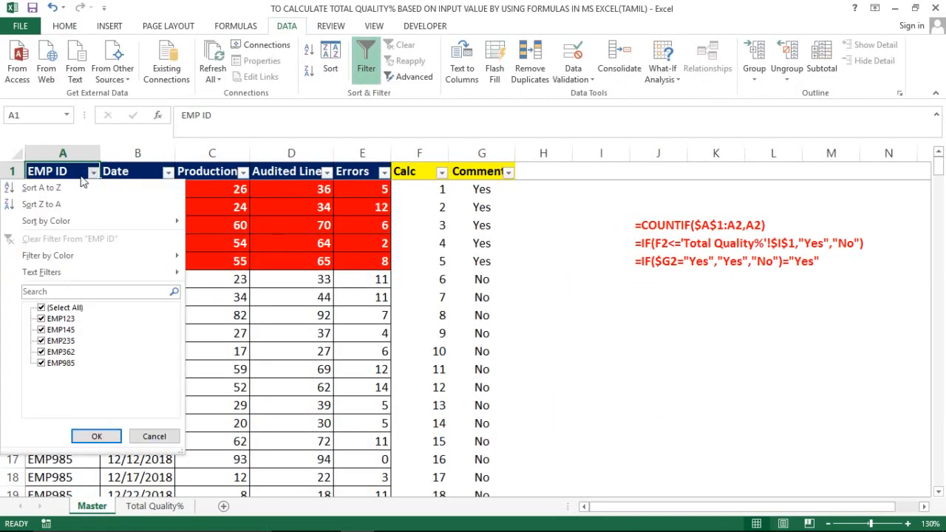
key(space)
key(Down)
key(space)
key(Return)
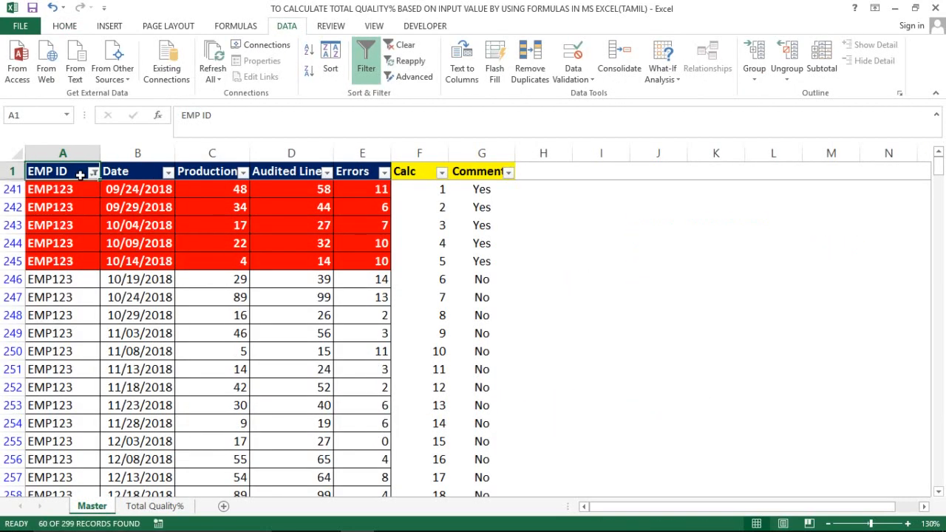
Step: Check the sums of EMP123's highlighted audited lines in D241:D245 and errors in E241:E245
key(Right)
key(Right)
key(Right)
key(Down)
key(shift+Down)
key(shift+Down)
key(shift+Down)
key(shift+Down)
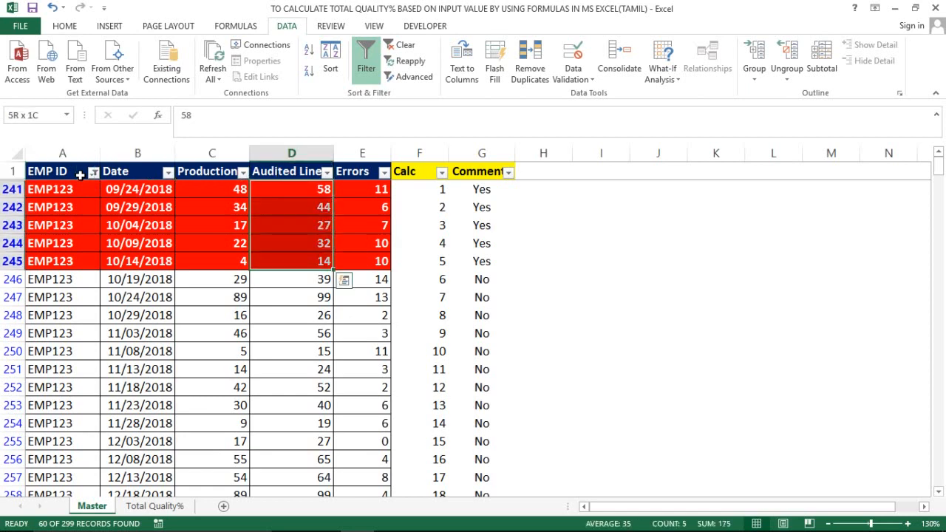
key(Right)
key(shift+Down)
key(shift+Down)
key(shift+Down)
key(shift+Down)
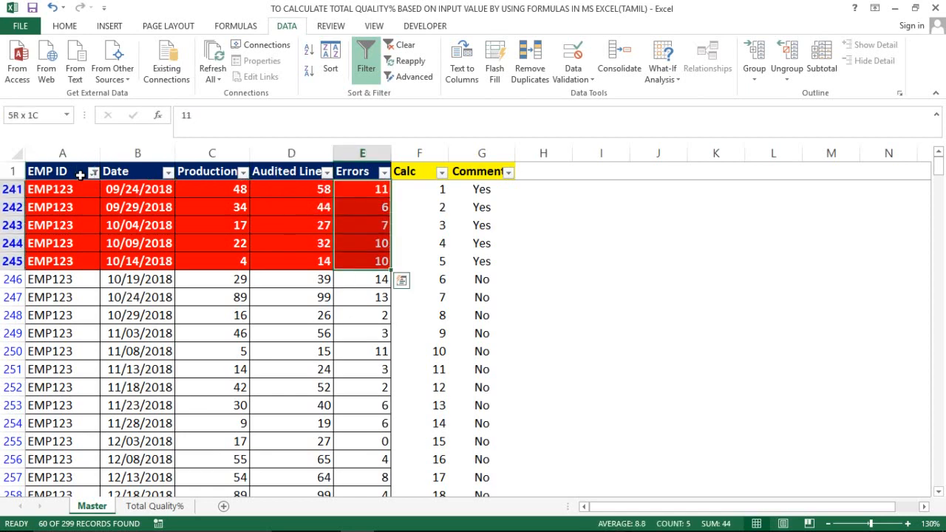
Step: Remove the filter from the Master table to show all employees' rows
key(shift+Up)
key(shift+Up)
key(shift+Up)
key(shift+Up)
key(Up)
key(alt+a)
key(t)
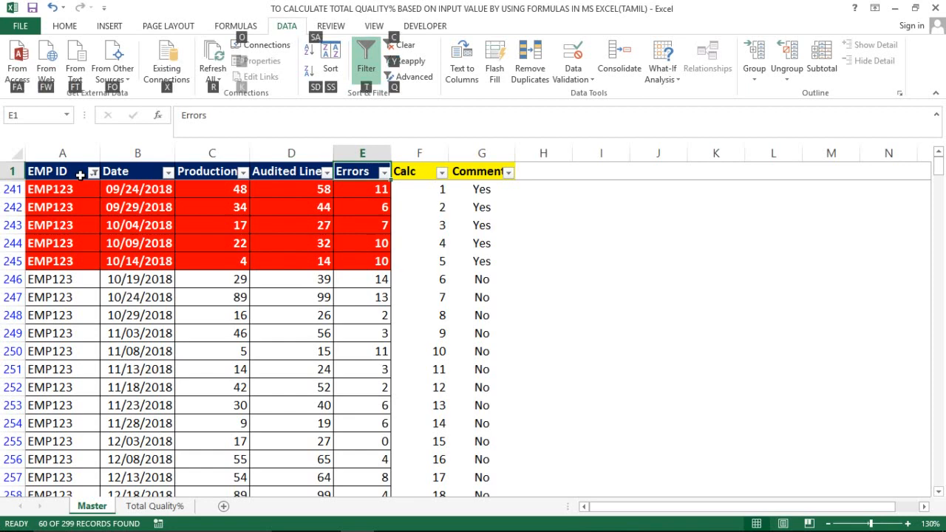
key(Left)
key(Down)
key(Down)
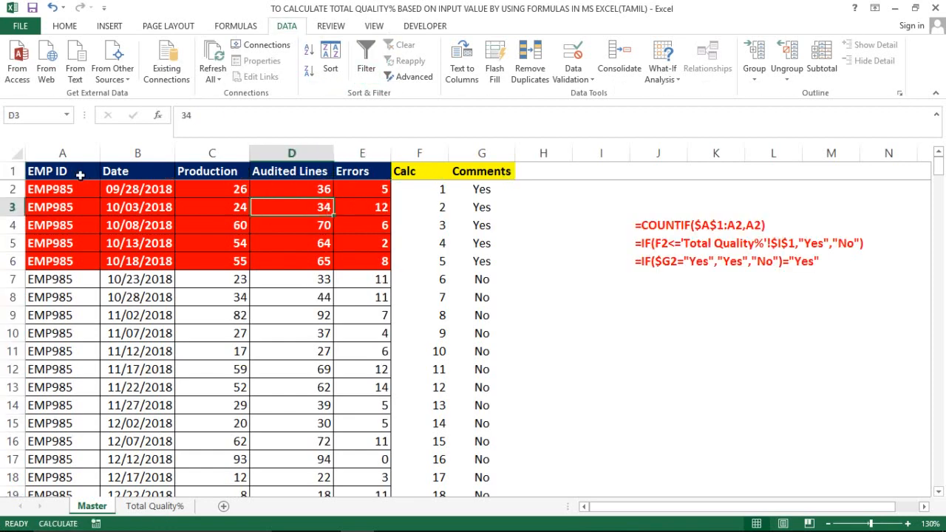
key(Up)
key(Up)
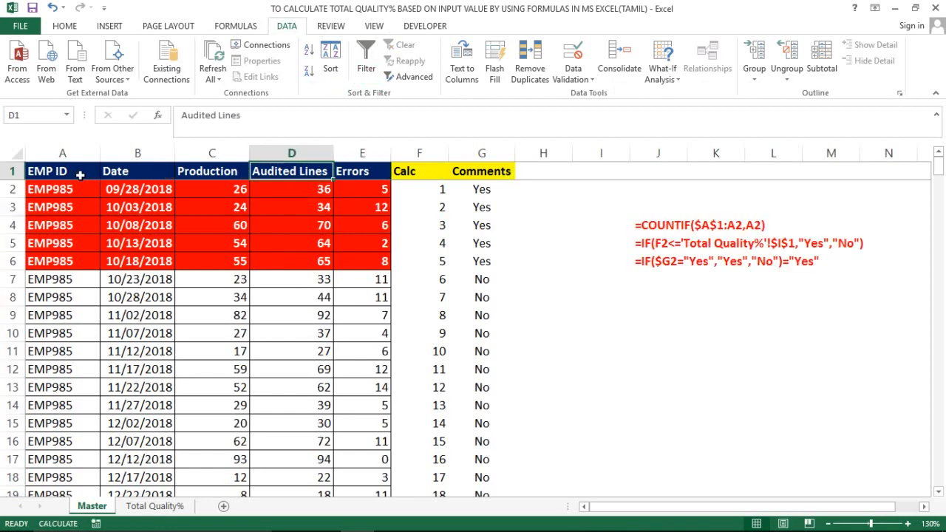
Step: Begin a SUMIFS formula in C2 of Total Quality% with Master!E:E as sum range and Master!F:F as first criteria range
click(152, 506)
click(250, 190)
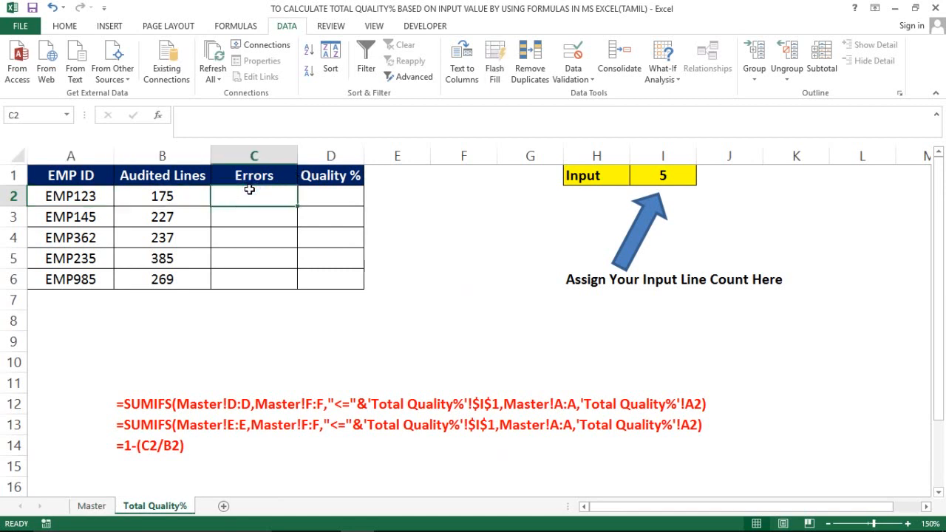
text(=sumifs)
key(Tab)
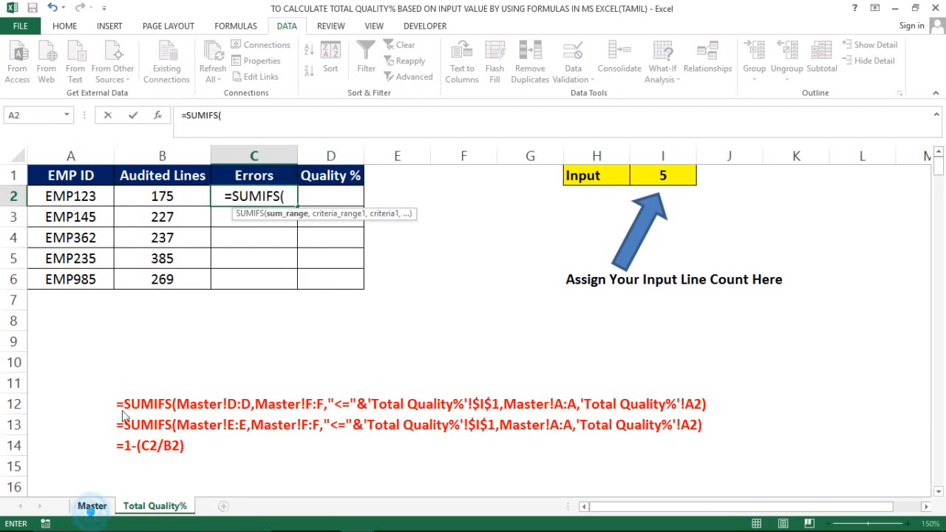
click(92, 506)
click(359, 154)
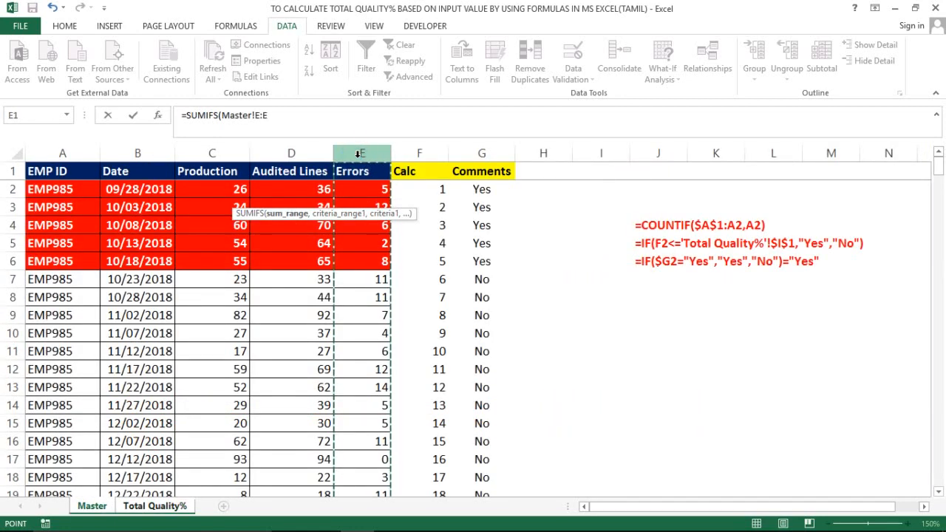
text(,)
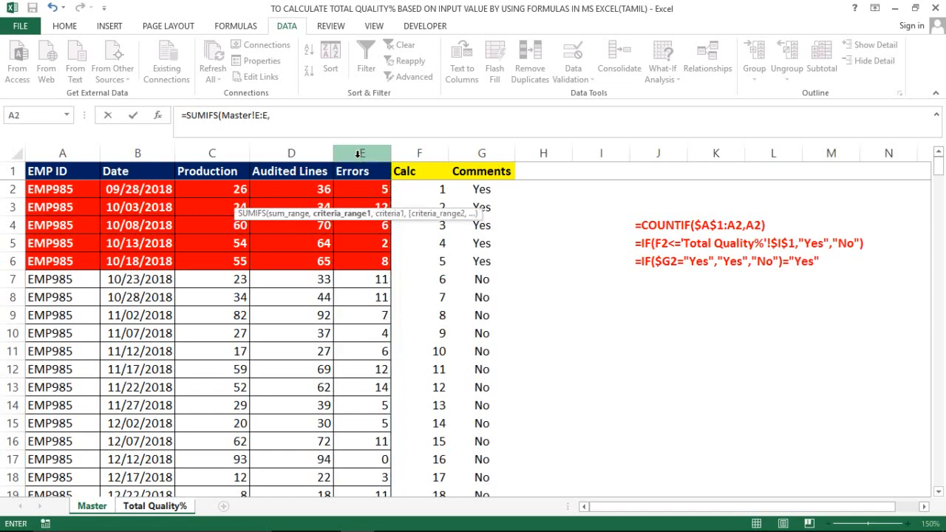
click(427, 151)
Step: Add the first criterion "<="&'Total Quality%'!$I$1 to the SUMIFS formula in C2, with the input cell reference absolute
text(,"<="&)
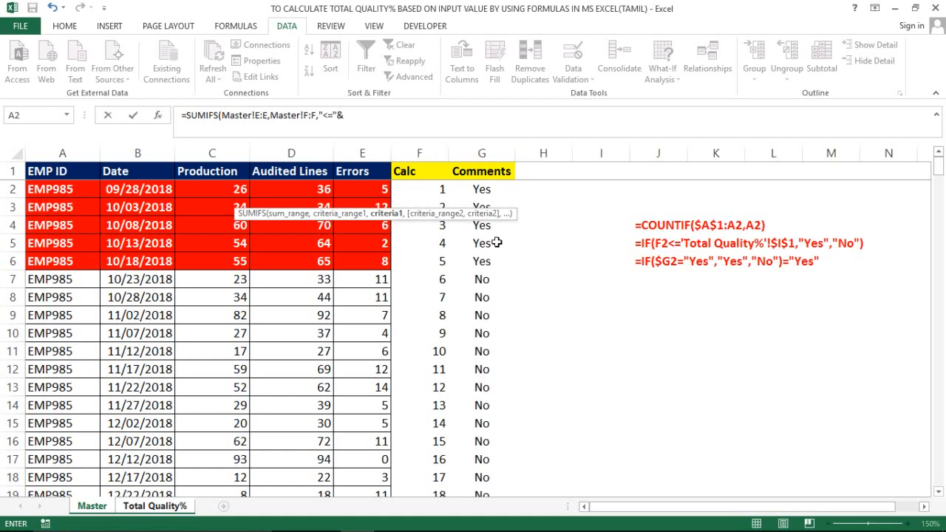
click(155, 505)
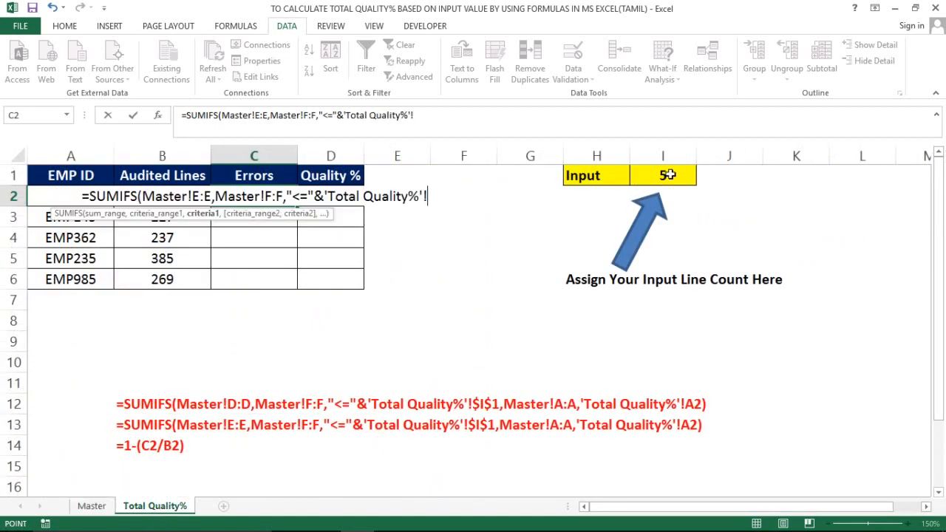
click(668, 175)
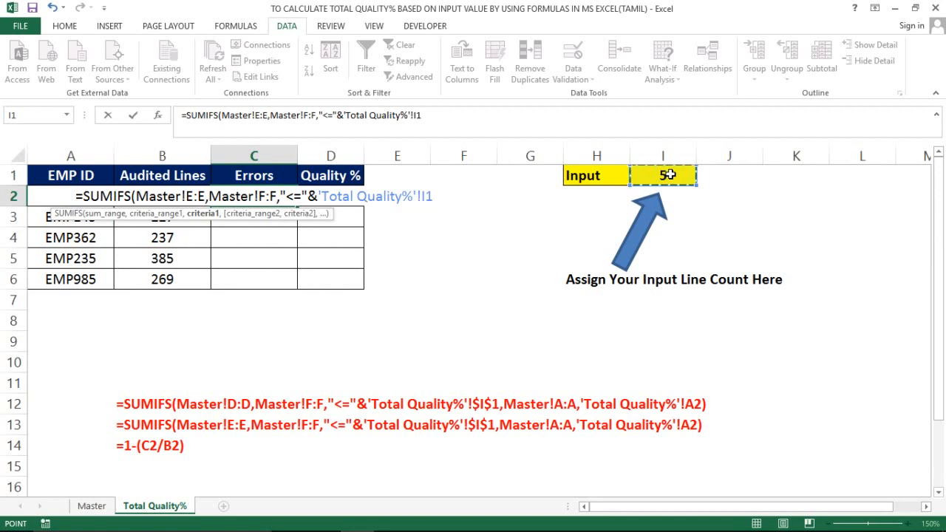
key(F4)
text(,)
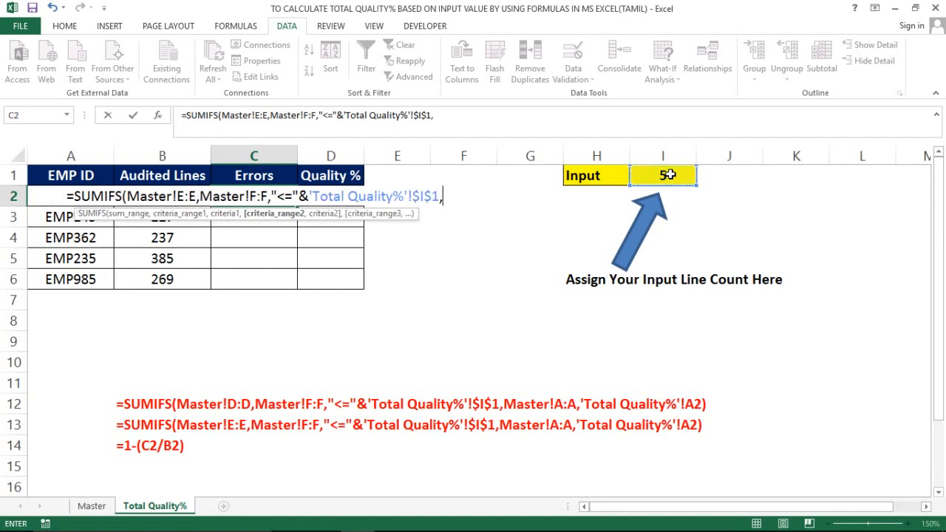
Step: Complete the C2 SUMIFS formula with Master!A:A as second criteria range and 'Total Quality%'!A2 as its criterion
click(92, 507)
click(63, 154)
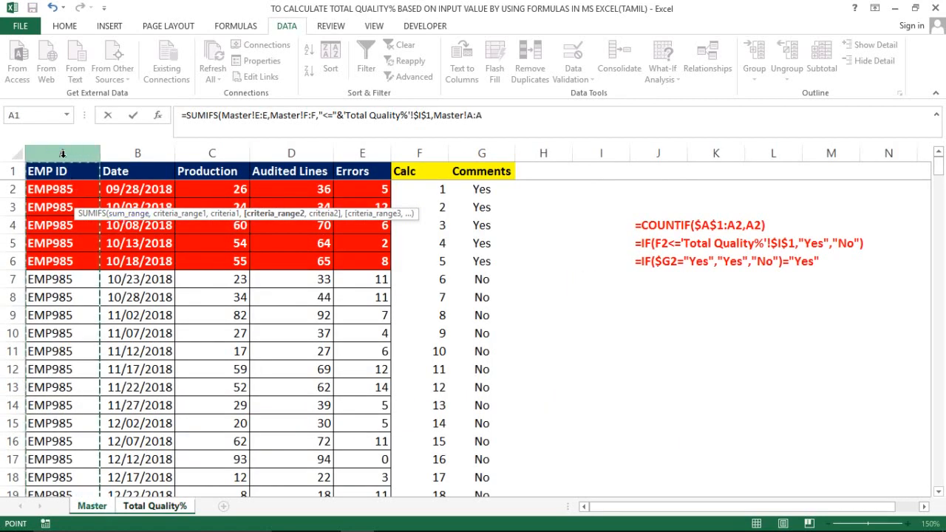
text(,)
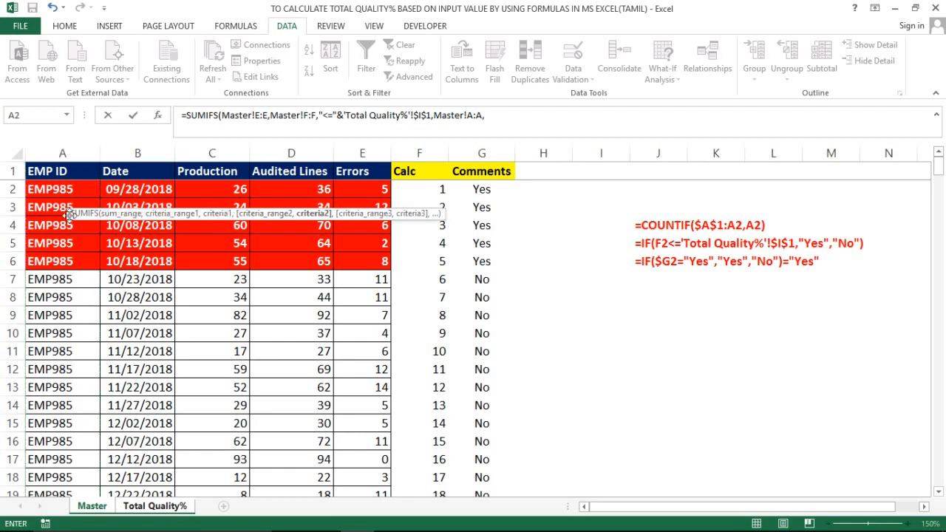
click(136, 509)
click(72, 196)
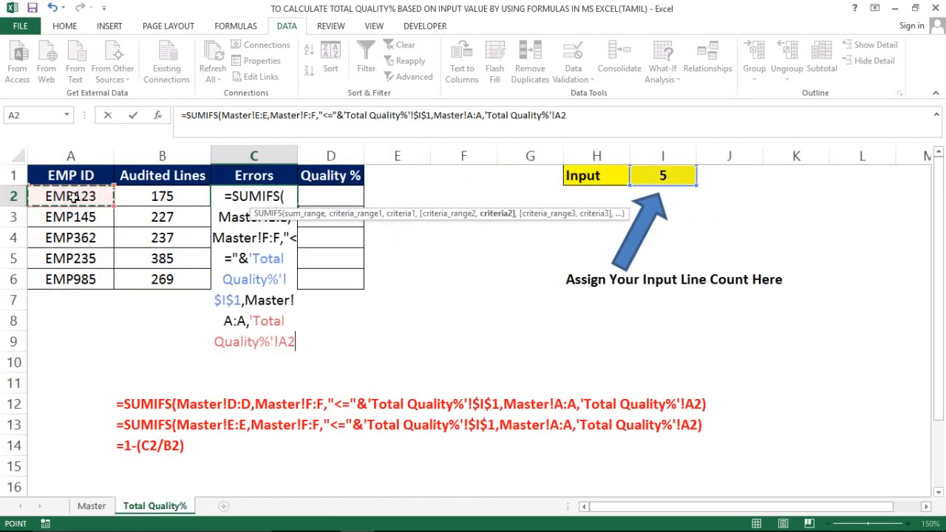
text())
key(Return)
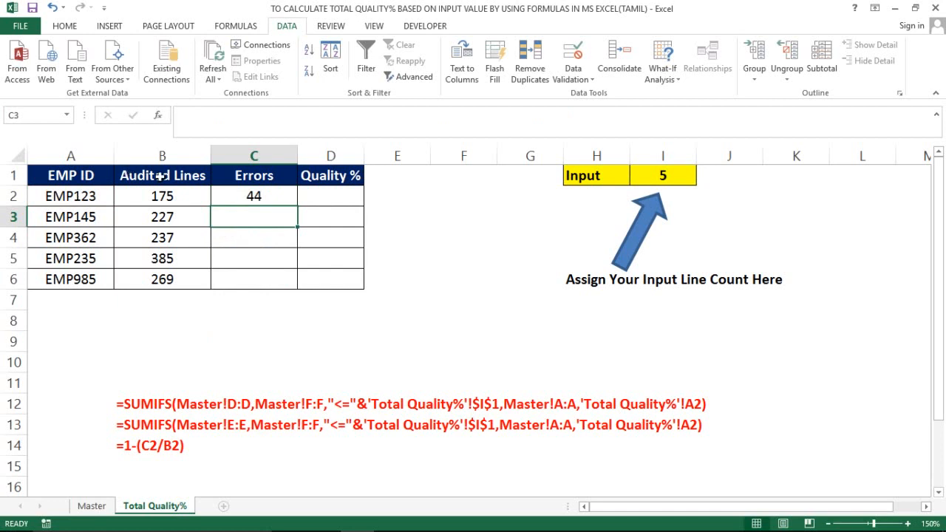
Step: Fill the Errors formula from C2 down to C6 for the remaining employees
click(250, 195)
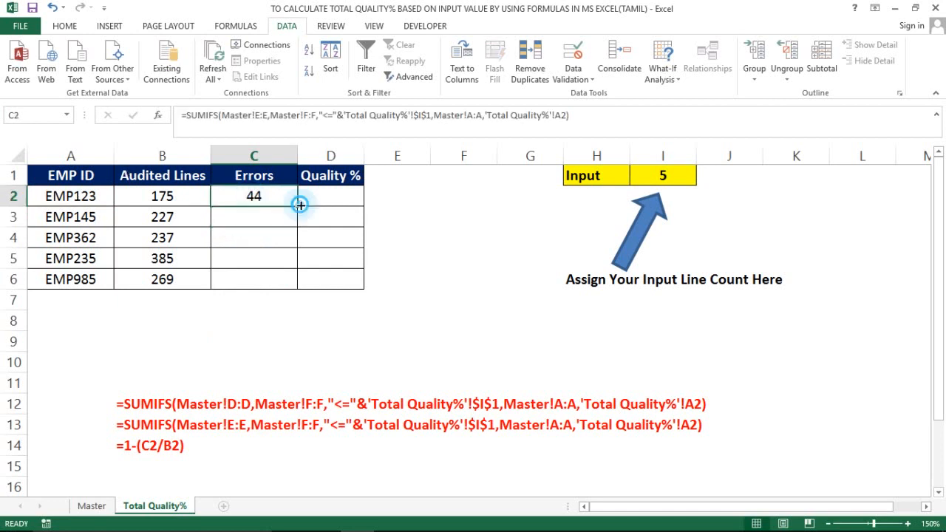
double_click(299, 205)
click(244, 282)
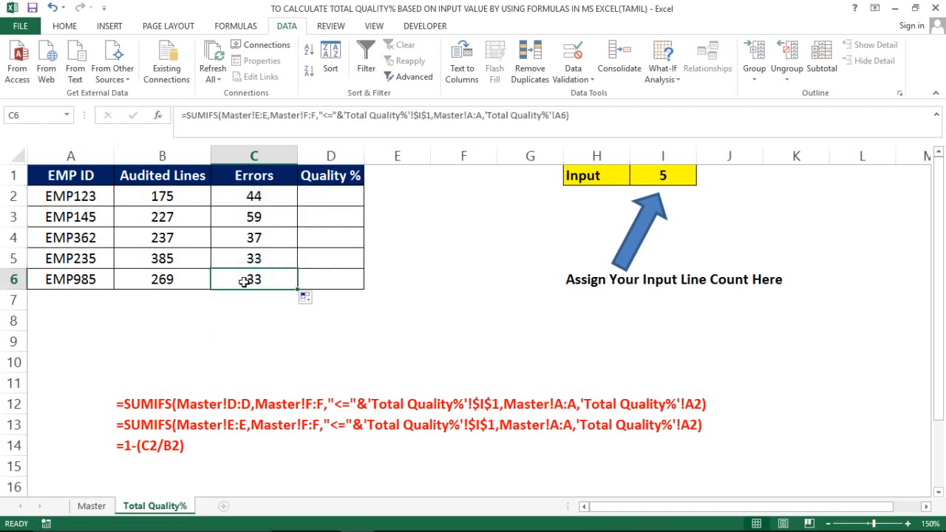
Step: Check the sum of EMP985's highlighted errors in E2:E6 of the Master sheet
click(92, 506)
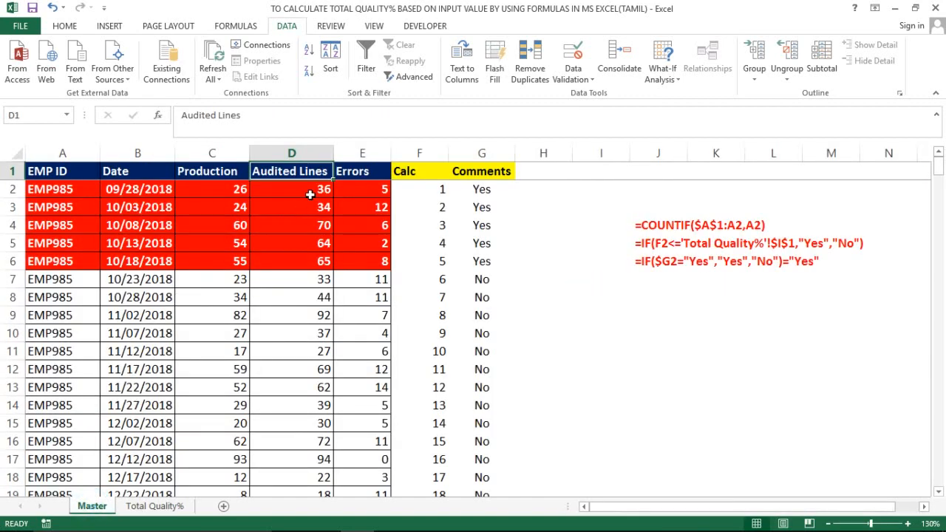
click(310, 195)
key(Right)
key(shift+Down)
key(shift+Down)
key(shift+Down)
key(shift+Down)
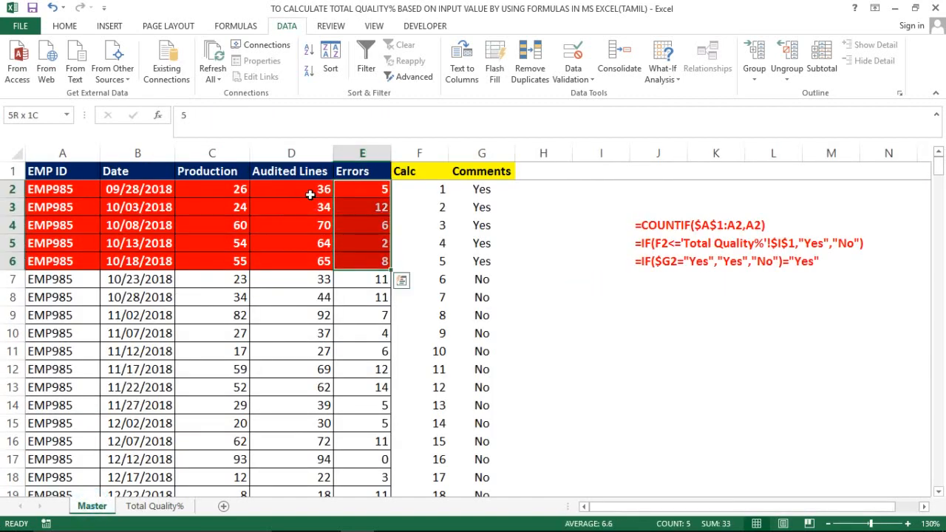
Step: Turn on filtering for the Master table's header row
key(Left)
key(Left)
key(Up)
key(Left)
key(Left)
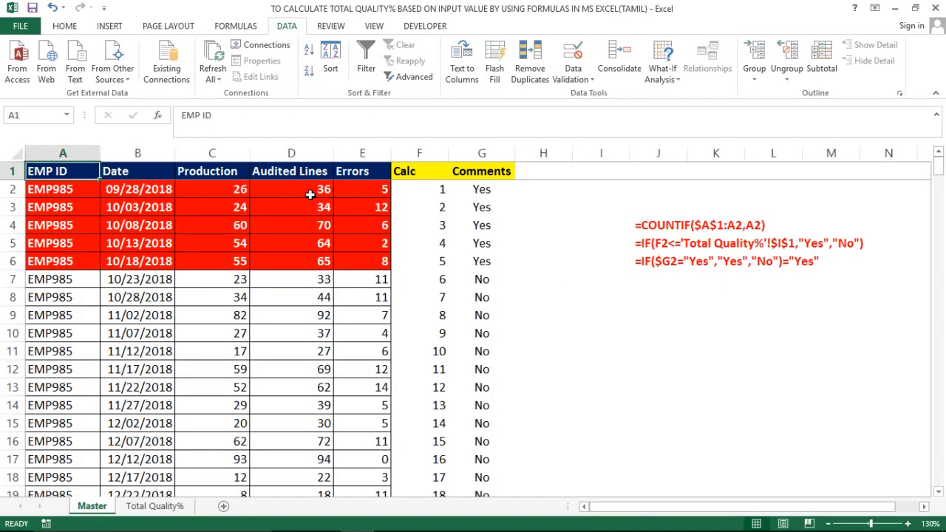
key(alt+a)
key(t)
key(Right)
key(Left)
Step: Filter the Master table's EMP ID column to show only EMP123
key(alt+Down)
key(Down)
key(Down)
key(Down)
key(Down)
key(Down)
key(Down)
key(Down)
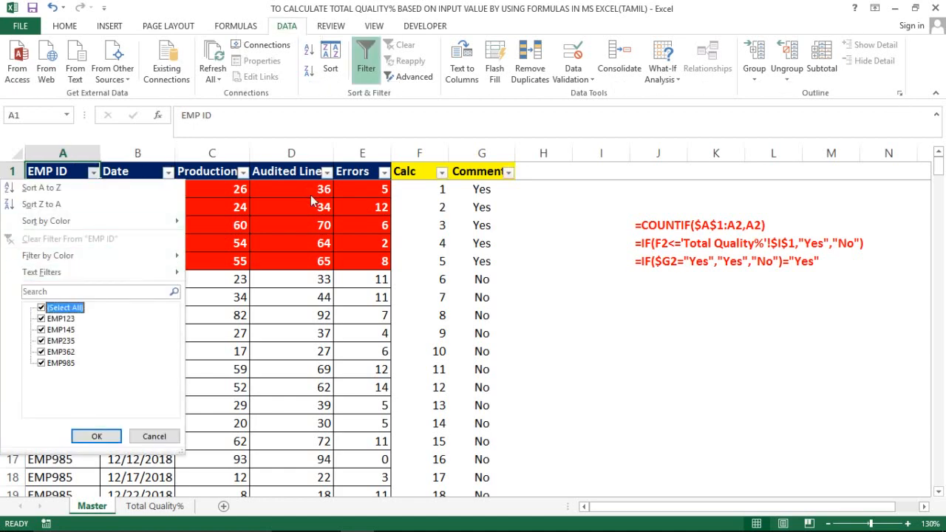
key(space)
key(Down)
key(space)
key(Return)
key(Right)
key(Right)
key(Left)
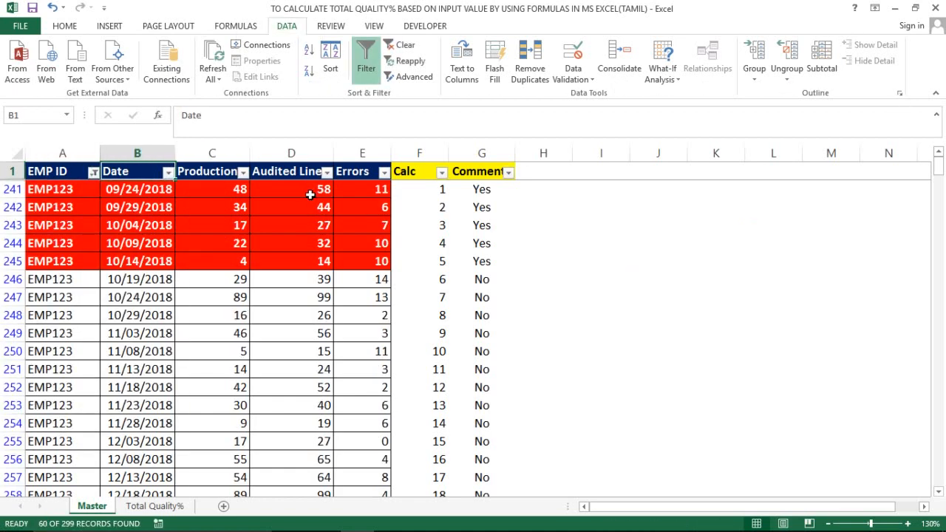
Step: Check the sum of EMP123's highlighted audited lines in D241:D245
key(Down)
key(Down)
key(Right)
key(Right)
key(Up)
key(shift+Down)
key(shift+Down)
key(shift+Down)
key(shift+Down)
key(shift+Down)
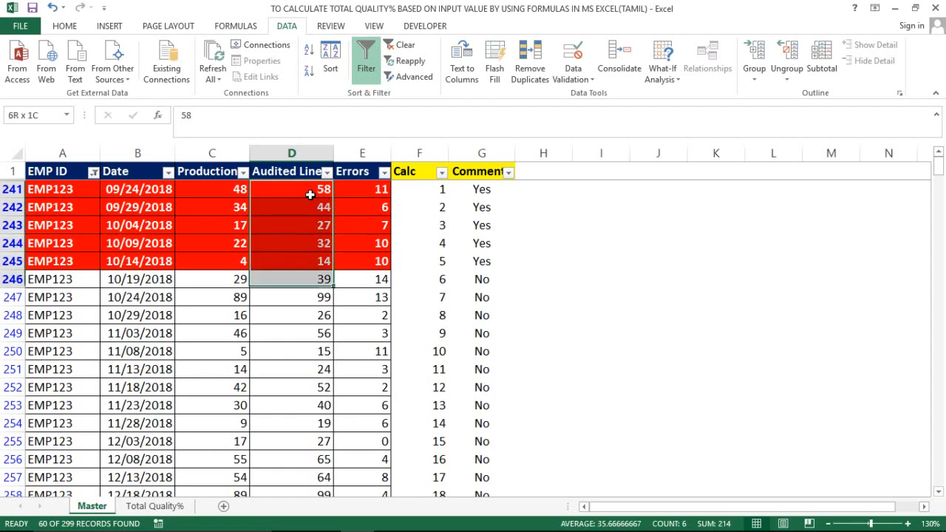
key(shift+Up)
Step: Check the sum of EMP123's highlighted errors in E241:E245
key(Right)
key(shift+Down)
key(shift+Down)
key(shift+Down)
key(shift+Down)
key(shift+Down)
key(shift+Up)
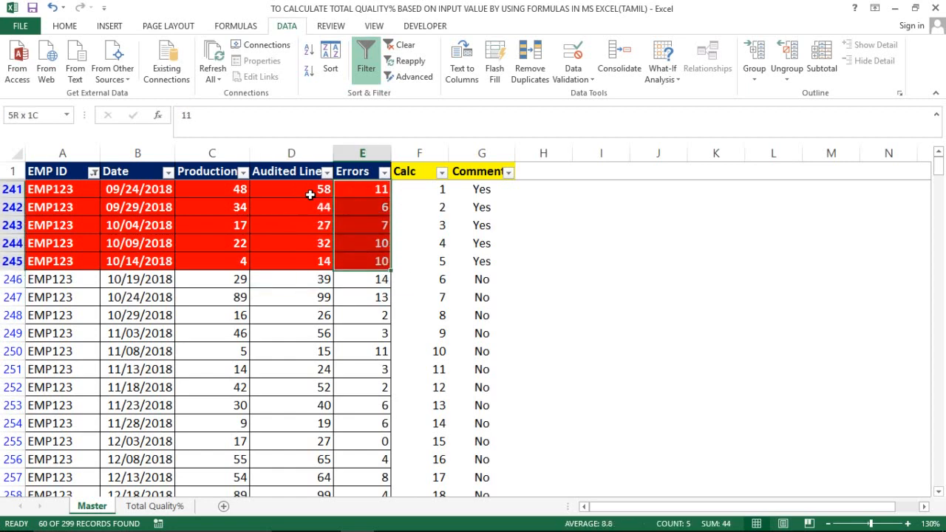
Step: Turn off filtering on the Master table so all employees' rows are shown
key(Up)
key(Left)
key(alt+a)
key(t)
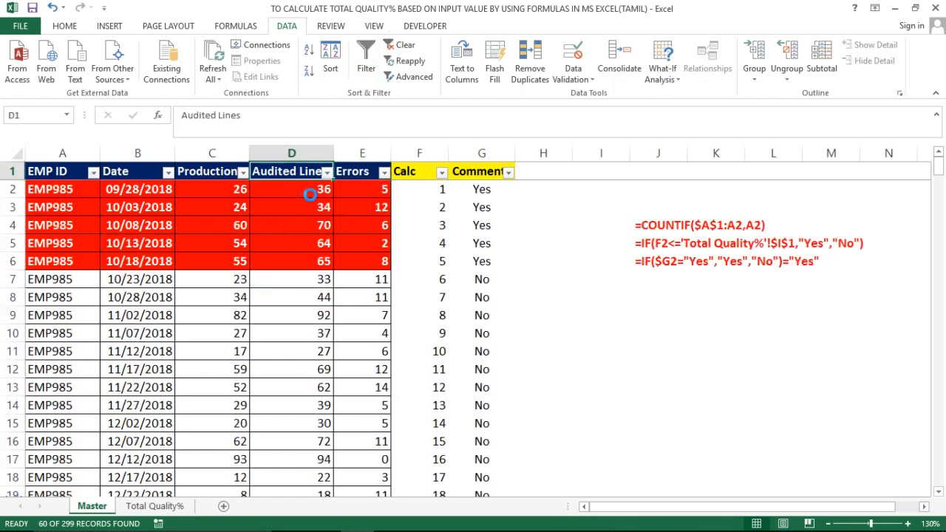
key(ctrl+Left)
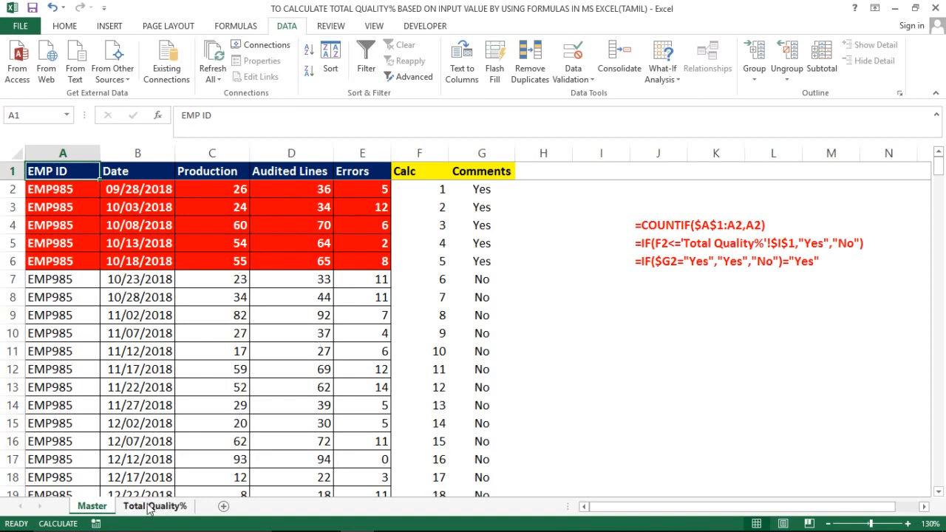
Step: Review the Errors totals, the employee ID in A2 and the input line count in I1 on the Total Quality% sheet
click(151, 506)
click(257, 200)
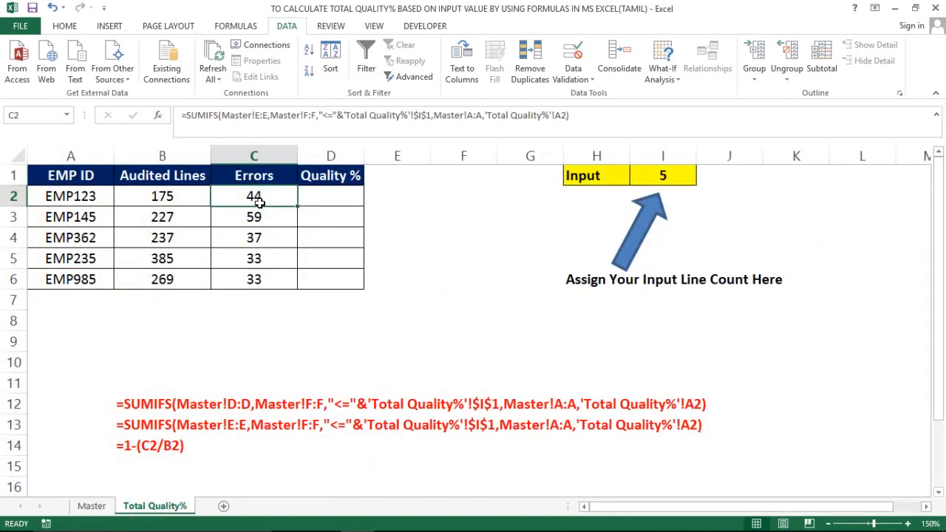
key(Down)
key(Down)
key(Up)
key(Up)
key(Up)
key(Right)
key(Right)
key(Right)
key(Right)
key(Right)
key(Right)
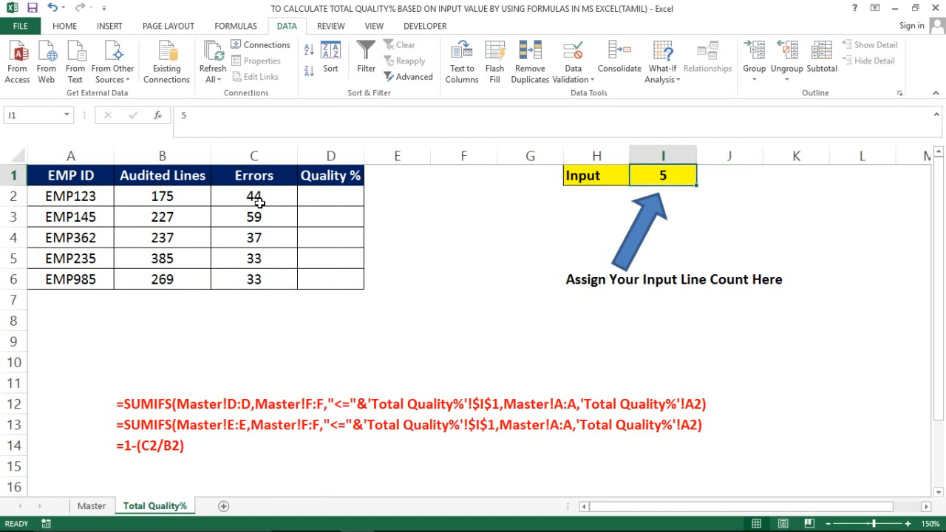
click(68, 196)
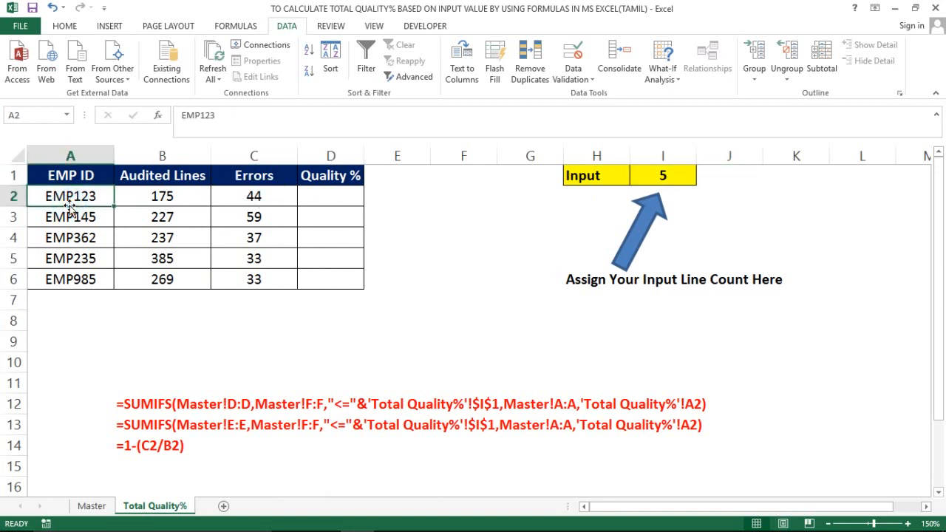
click(671, 170)
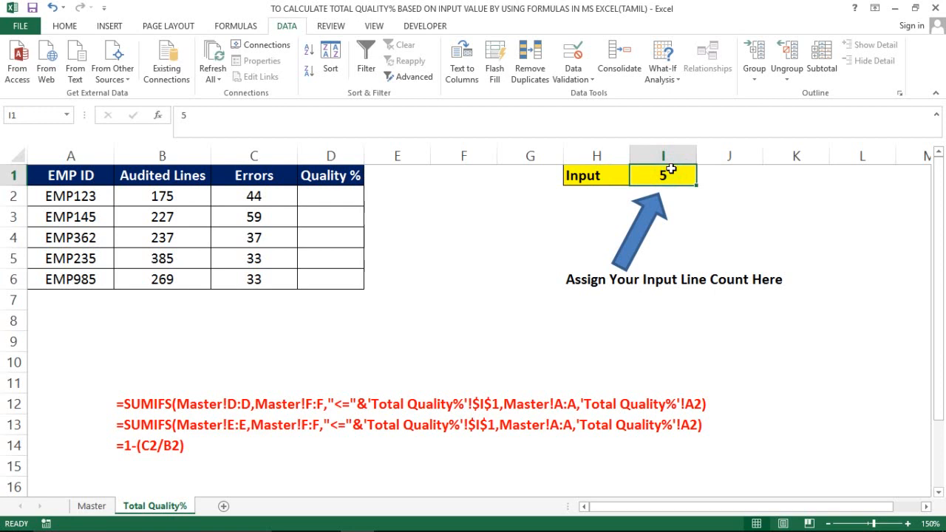
Step: Enter the quality formula =1-(C2/B2) in D2 of the Total Quality% sheet
click(340, 189)
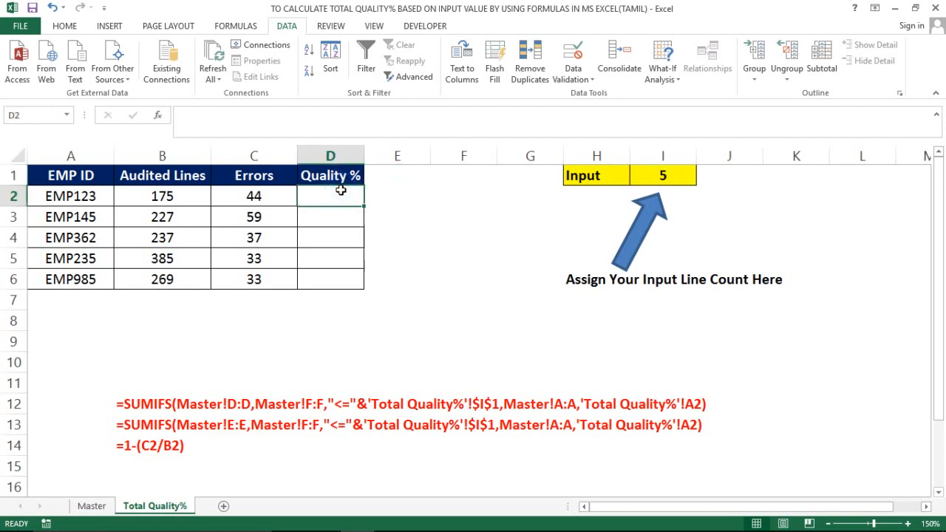
text(=1-()
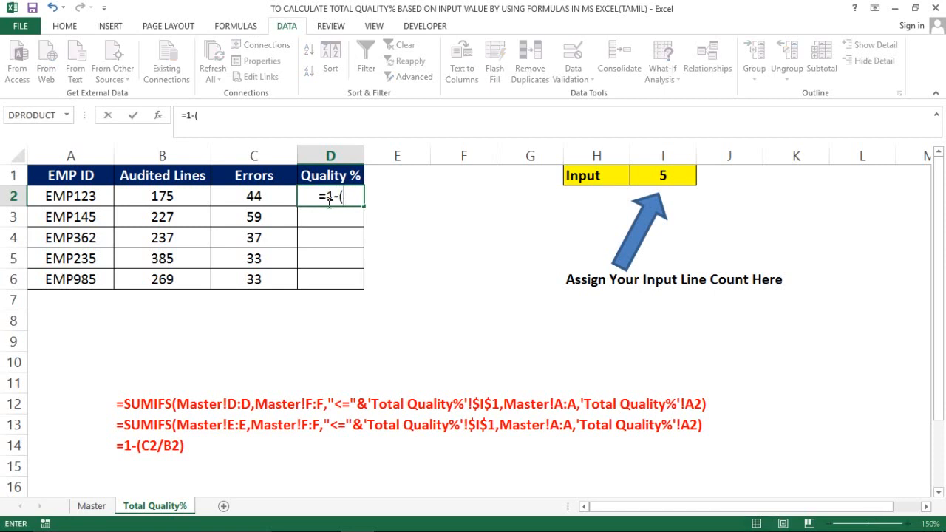
click(262, 195)
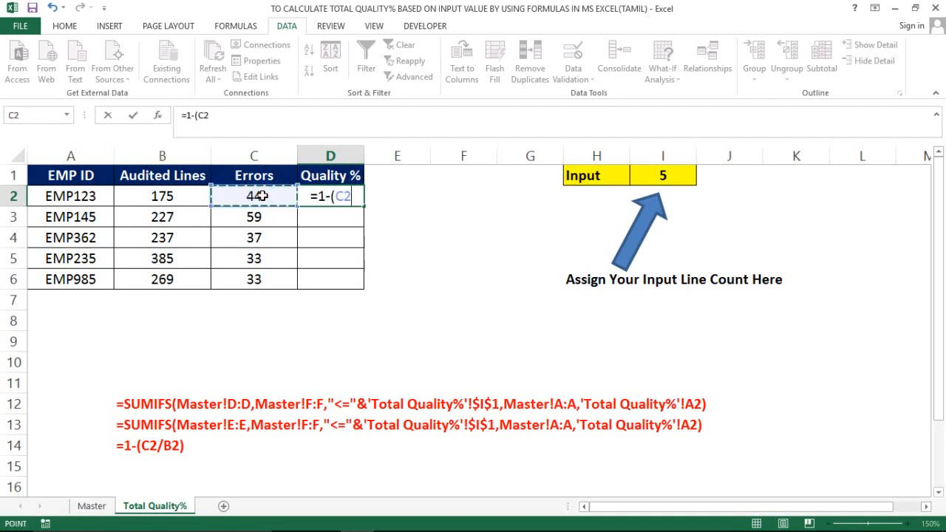
text(/)
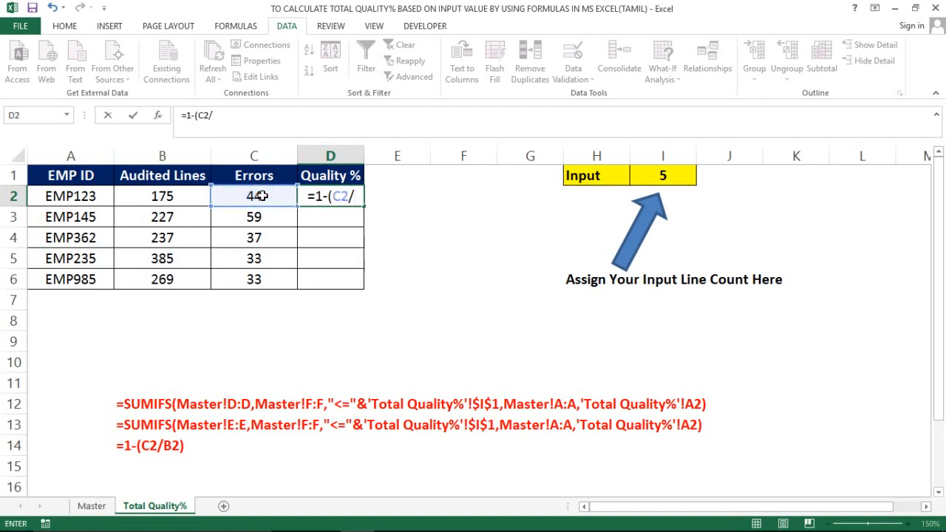
click(188, 195)
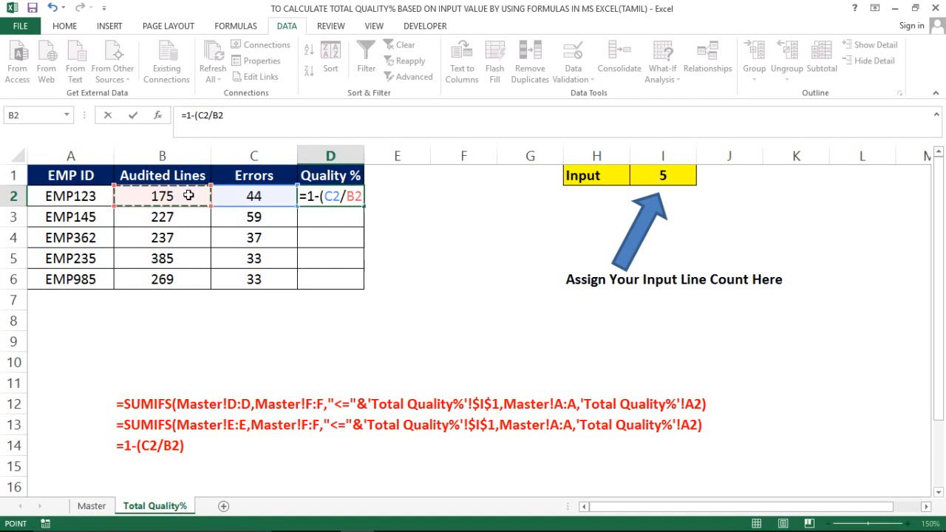
text())
key(Return)
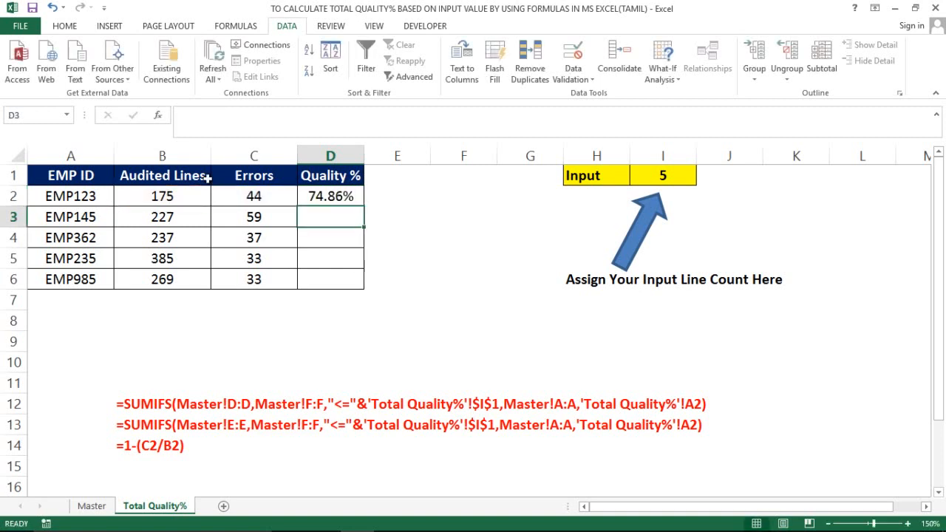
Step: Fill the Quality % formula from D2 down to D6 and select the filled percentages
click(353, 197)
double_click(364, 207)
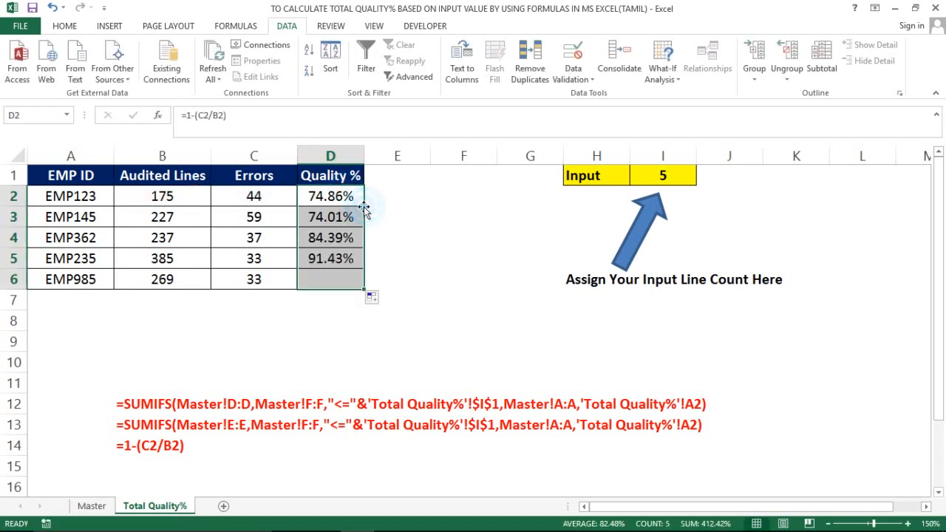
click(407, 196)
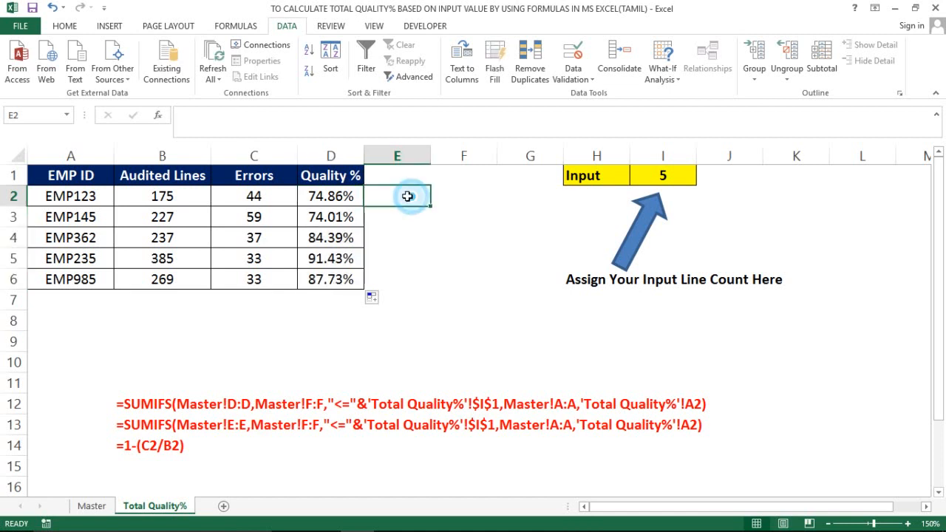
click(318, 194)
key(ctrl+shift+Down)
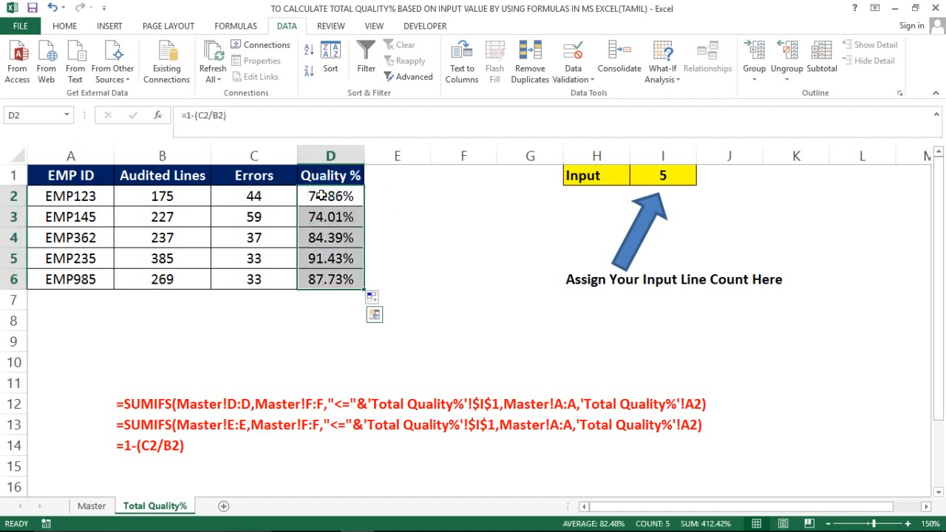
Step: Enter the quality formula =1-(C2/B2) in E2 as a demonstration beside the Quality % column
click(389, 194)
text(=)
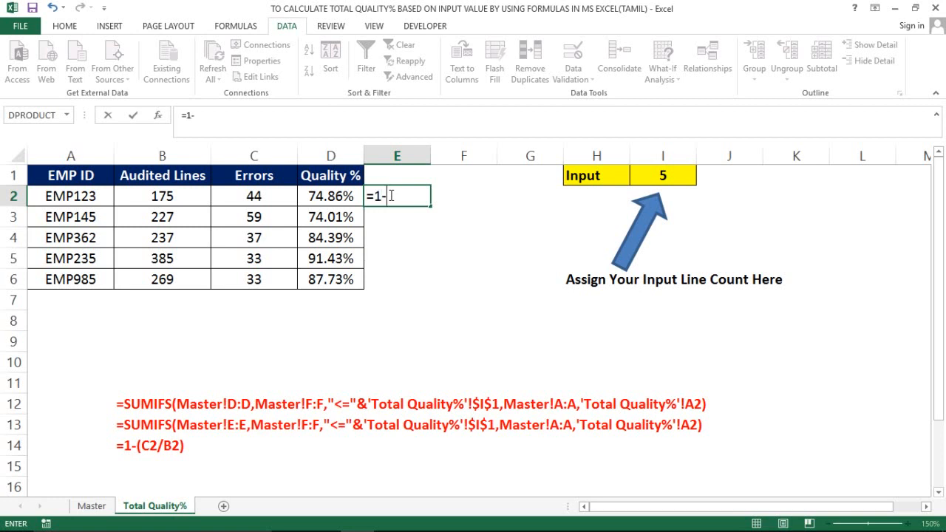
text(1-)
click(262, 194)
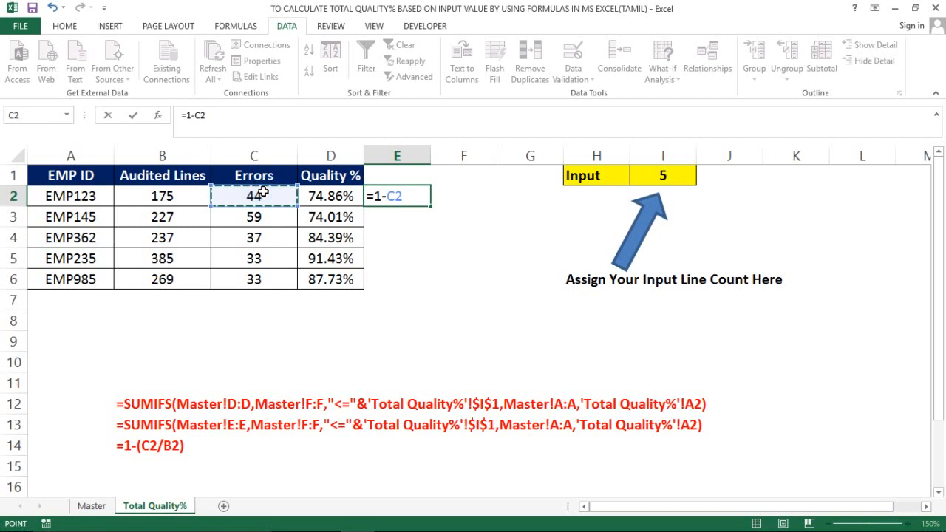
key(BackSpace)
text(()
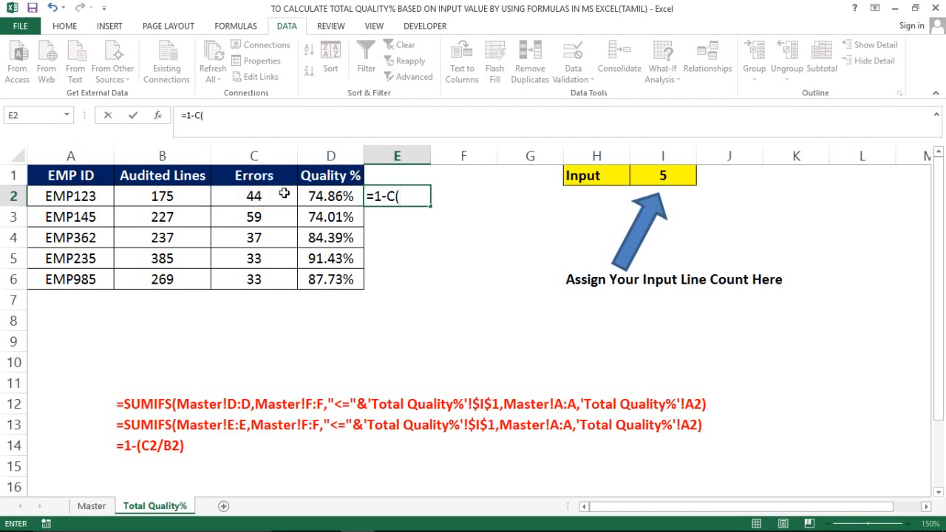
key(BackSpace)
click(277, 197)
text(/)
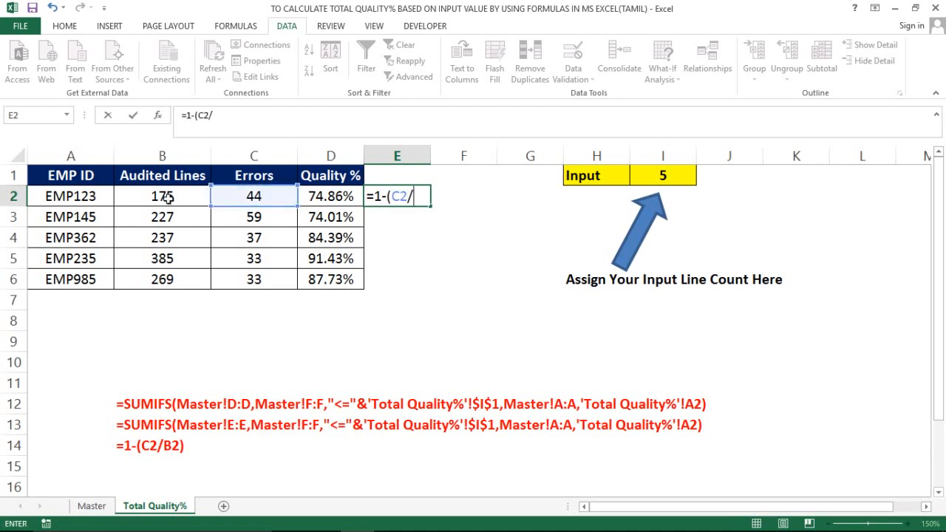
click(166, 198)
text())
key(Return)
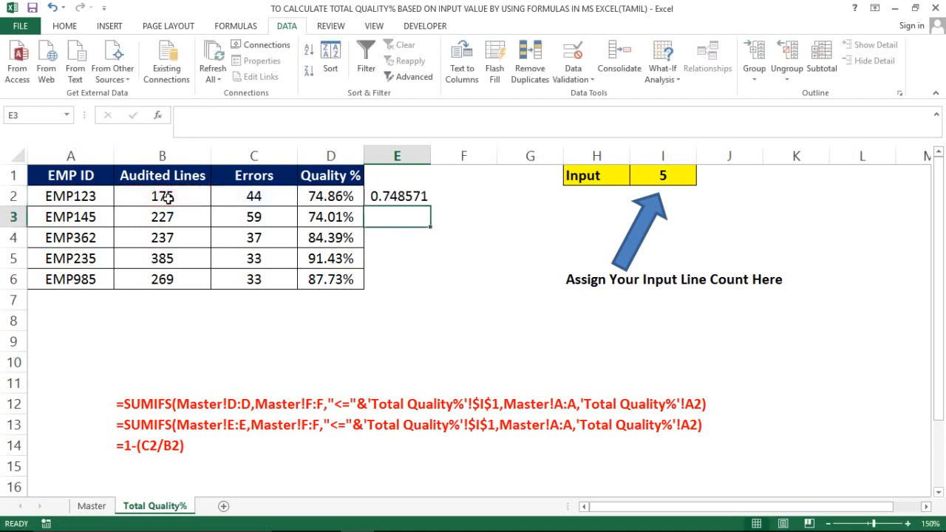
Step: Format E2 as a percentage with two decimal places
click(397, 200)
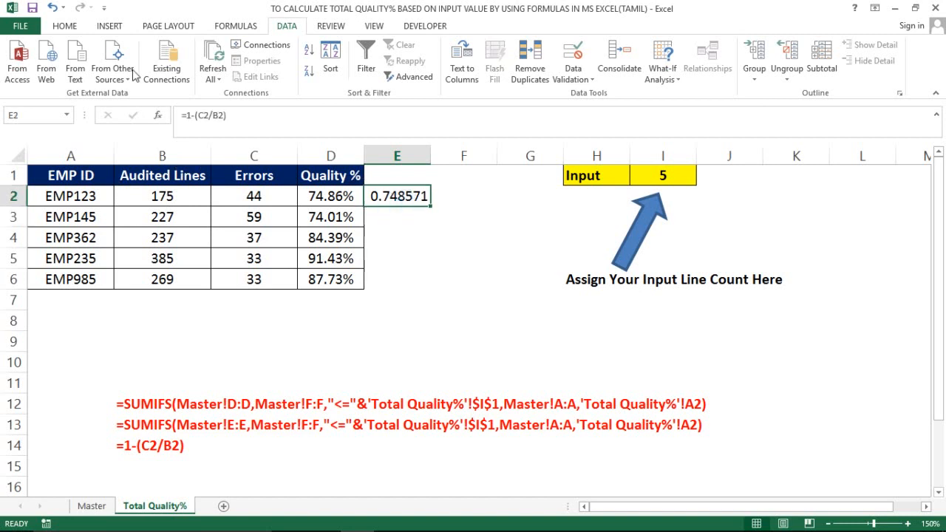
click(67, 27)
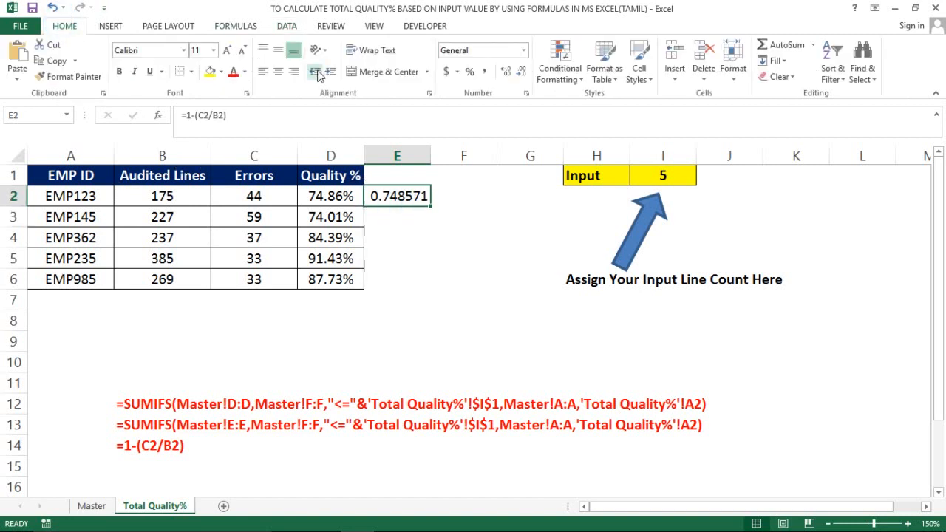
click(471, 72)
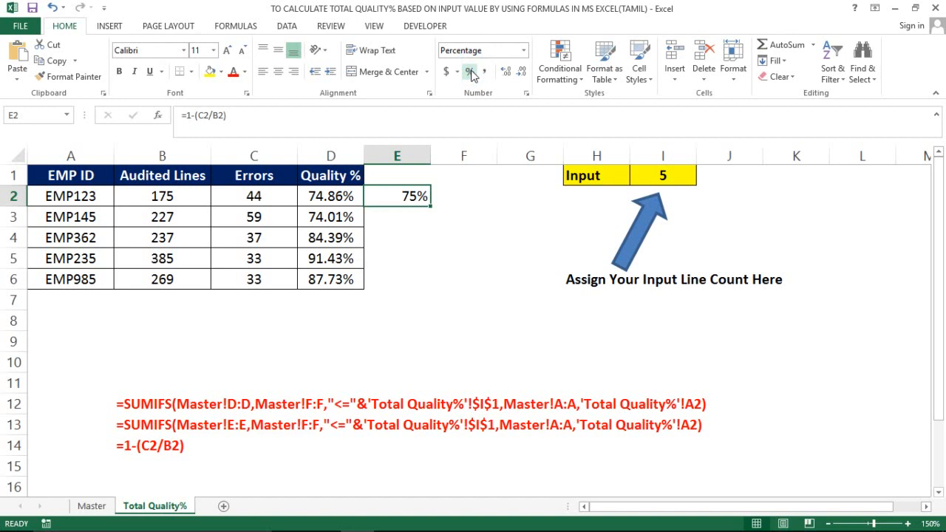
click(505, 72)
double_click(505, 72)
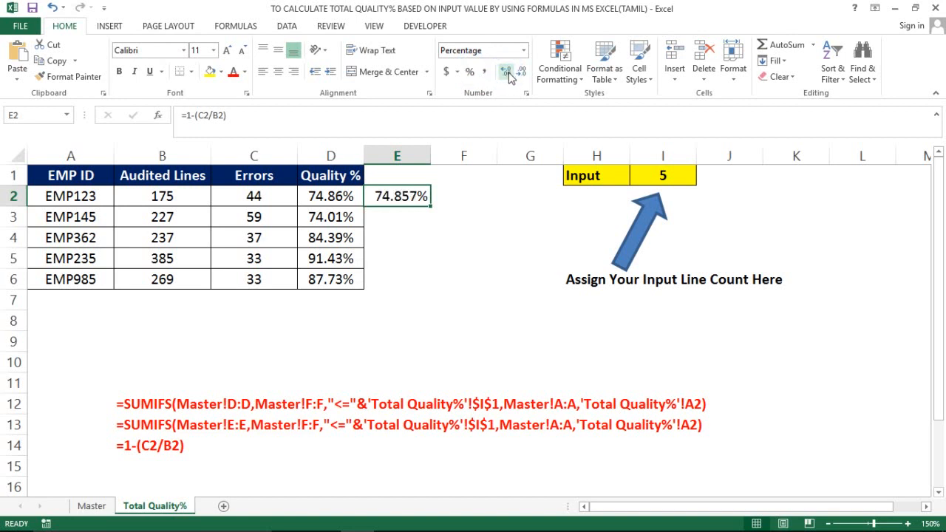
click(521, 74)
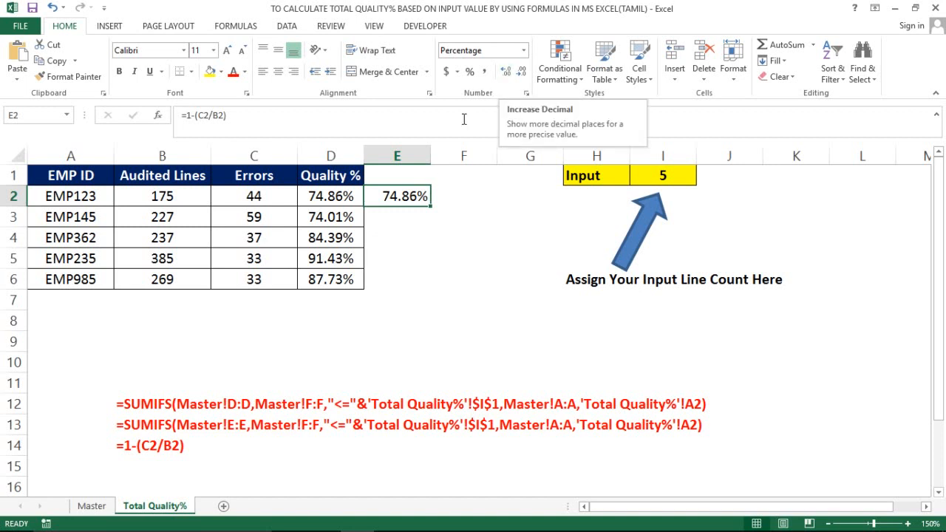
Step: Fill the demonstration formula from E2 down to E6 and clear the contents of E2:E6
double_click(430, 208)
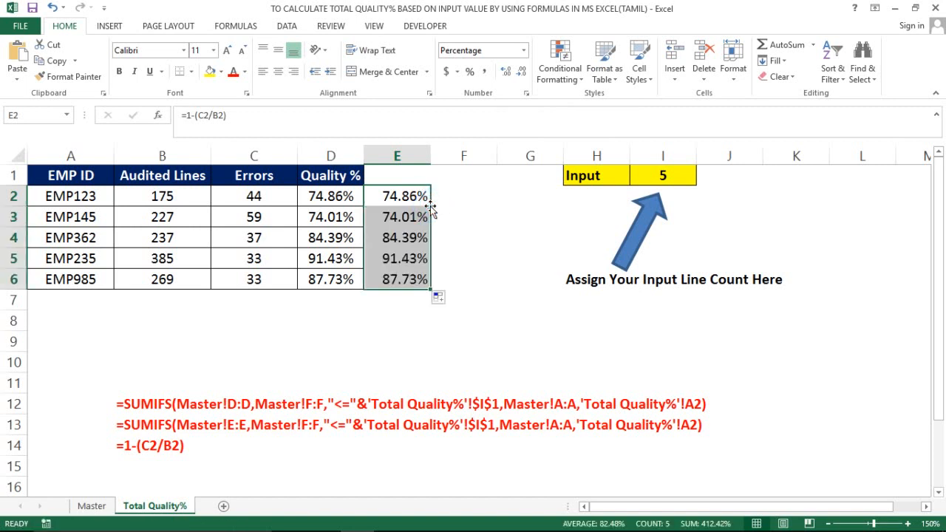
key(Delete)
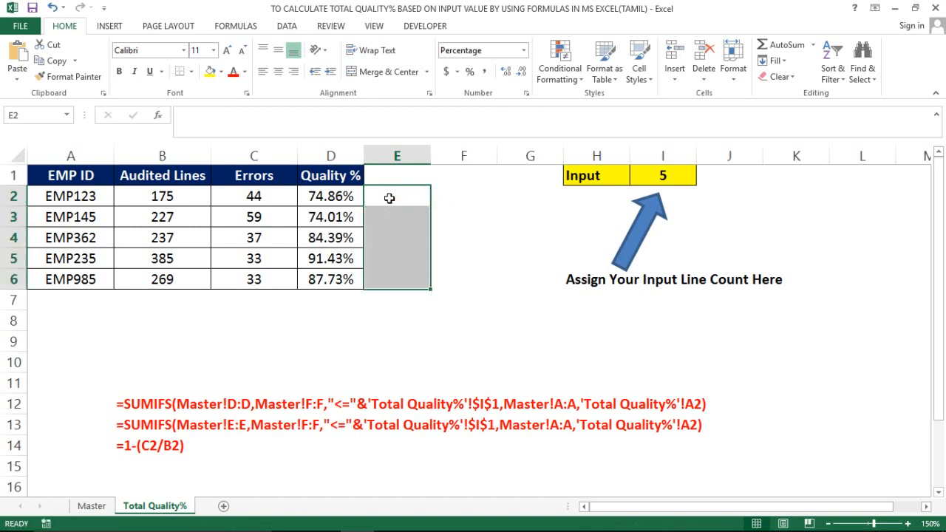
Step: Set the input line count in I1 to 10
key(Right)
key(Left)
key(Left)
key(Left)
key(Up)
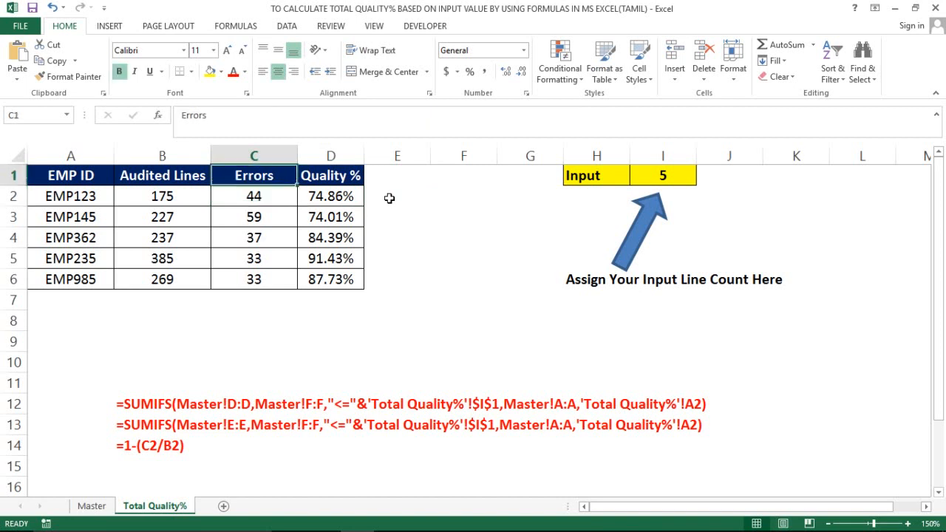
key(Right)
key(Right)
key(Right)
key(Right)
key(Right)
key(Right)
text(10)
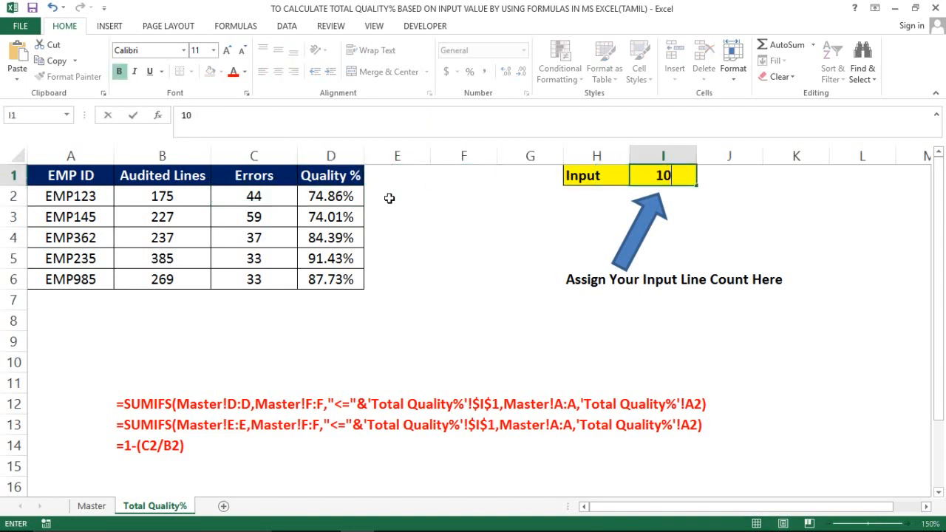
key(Return)
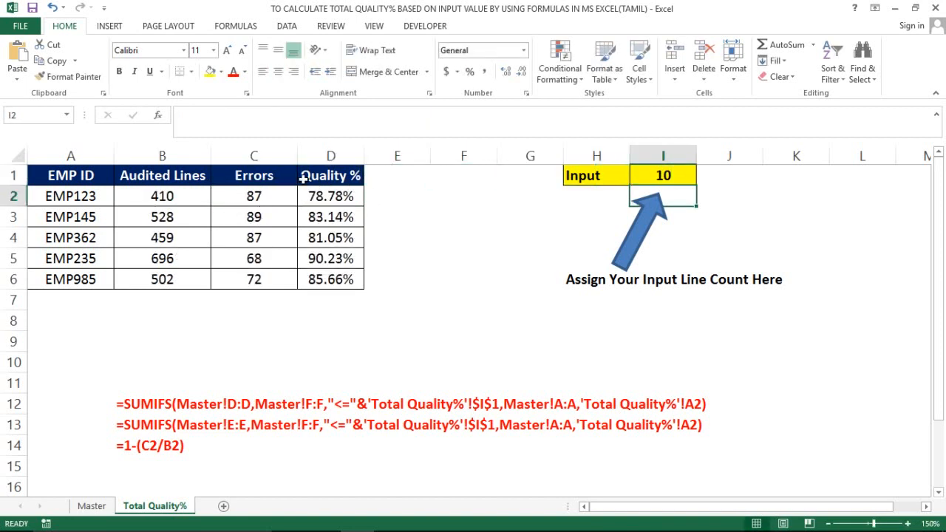
Step: Select the first employee's highlighted Audited Lines values in D2:D11 on the Master sheet to check their sum
click(92, 506)
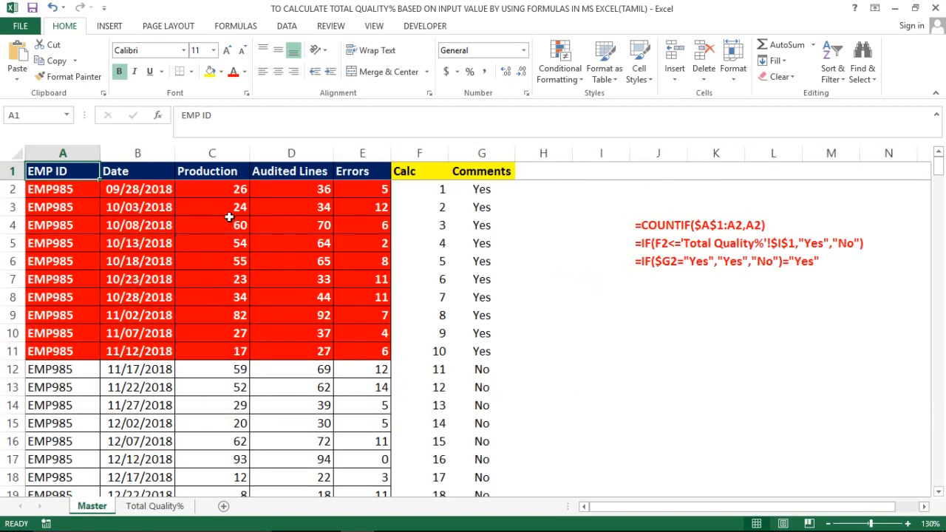
click(310, 198)
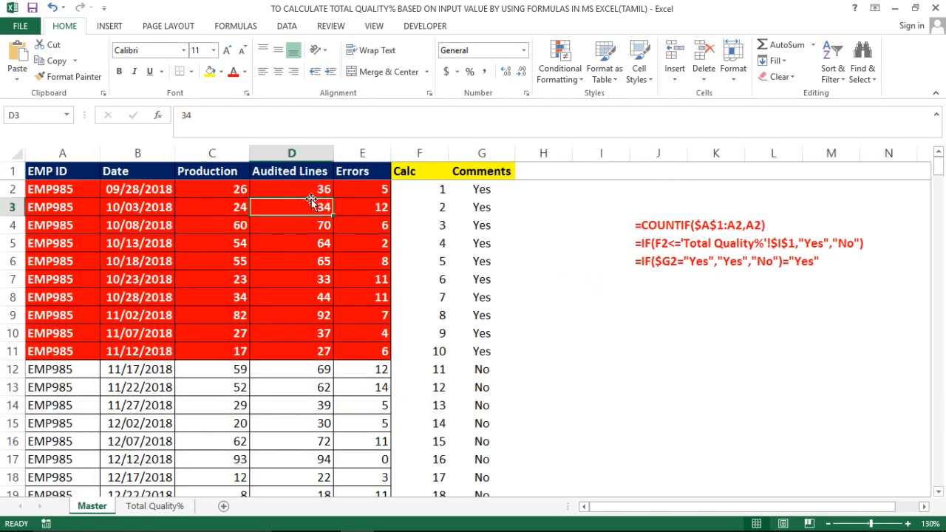
key(Up)
key(Down)
key(shift+Down)
key(shift+Down)
key(shift+Down)
key(shift+Down)
key(shift+Down)
key(shift+Down)
key(shift+Down)
key(shift+Down)
key(shift+Down)
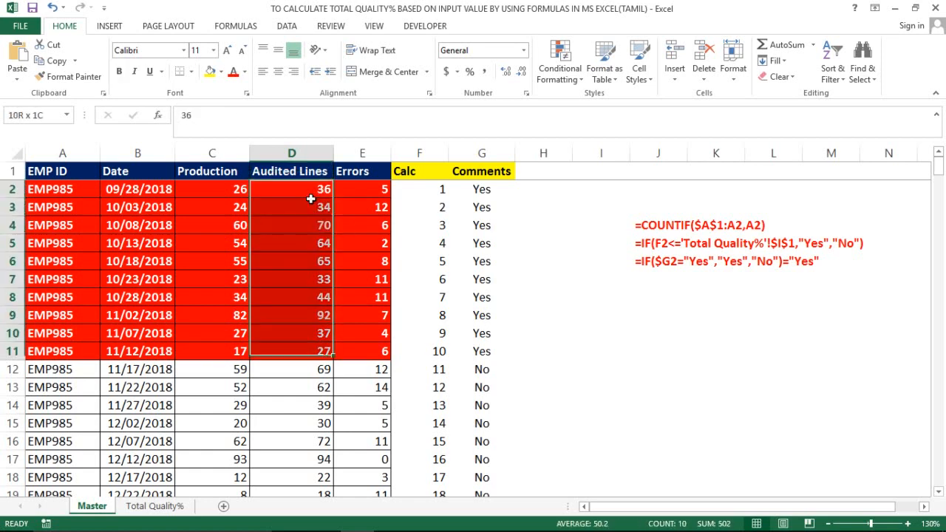
Step: Select the first employee's highlighted Errors values in E2:E11 to check their sum
key(Right)
key(shift+Down)
key(shift+Down)
key(shift+Down)
key(shift+Down)
key(shift+Down)
key(shift+Down)
key(shift+Down)
key(shift+Down)
key(shift+Down)
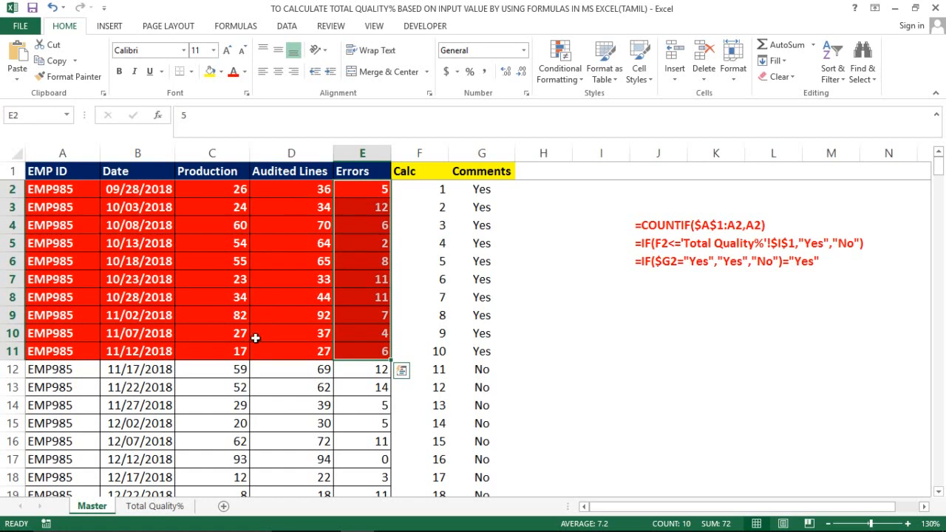
Step: Compare the audited lines, errors and quality % in row 6 of the Total Quality% sheet with the Master sums
click(154, 506)
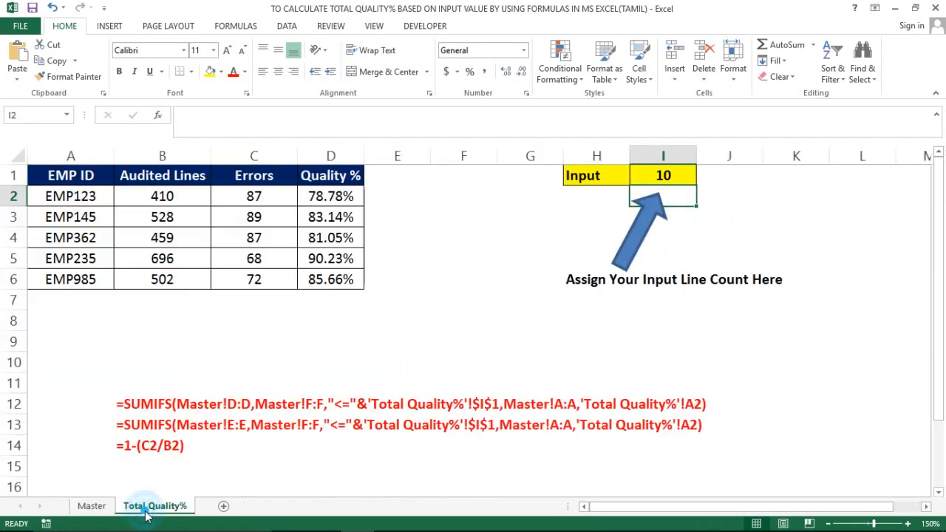
click(181, 284)
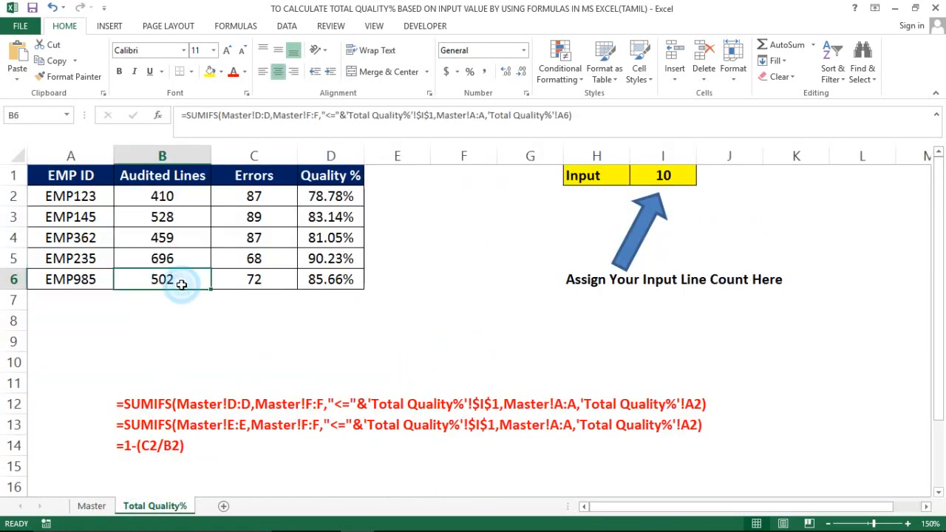
click(237, 283)
key(Right)
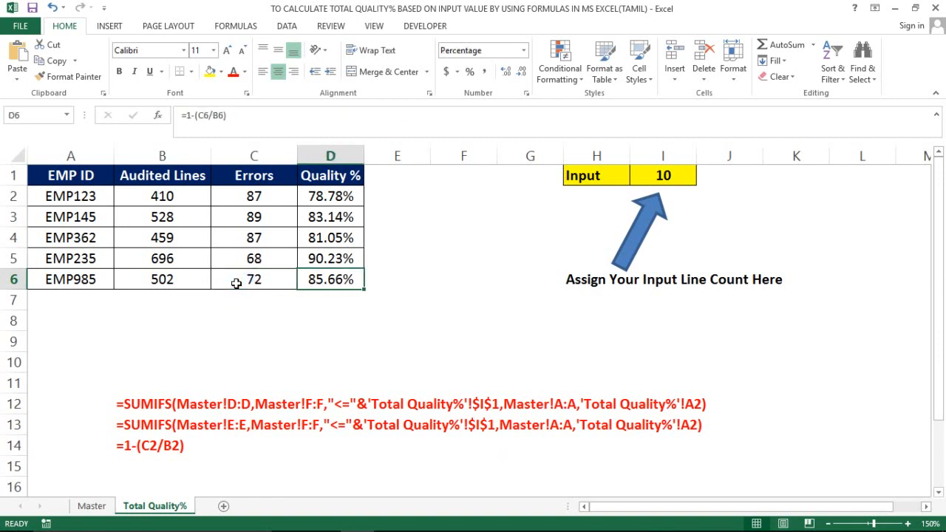
key(Left)
key(Left)
key(Left)
key(Right)
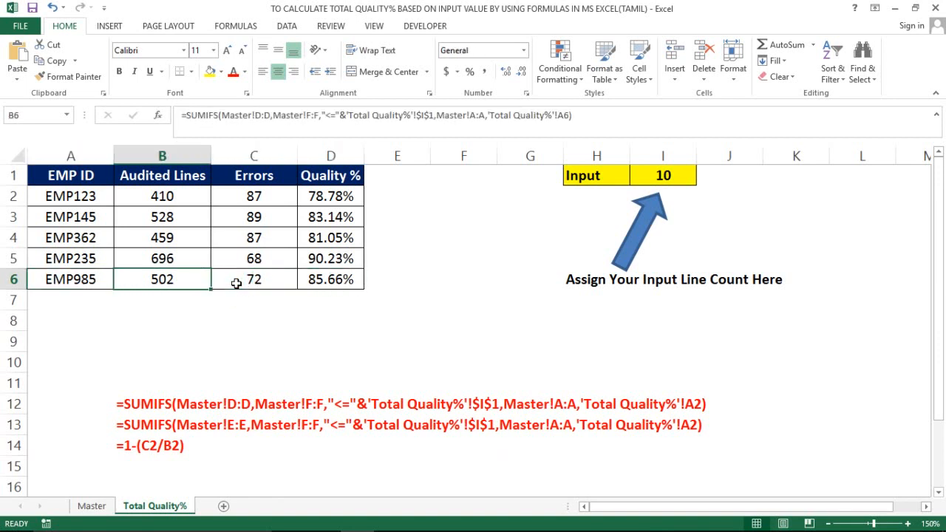
key(shift+Right)
key(Left)
key(Right)
key(shift+Right)
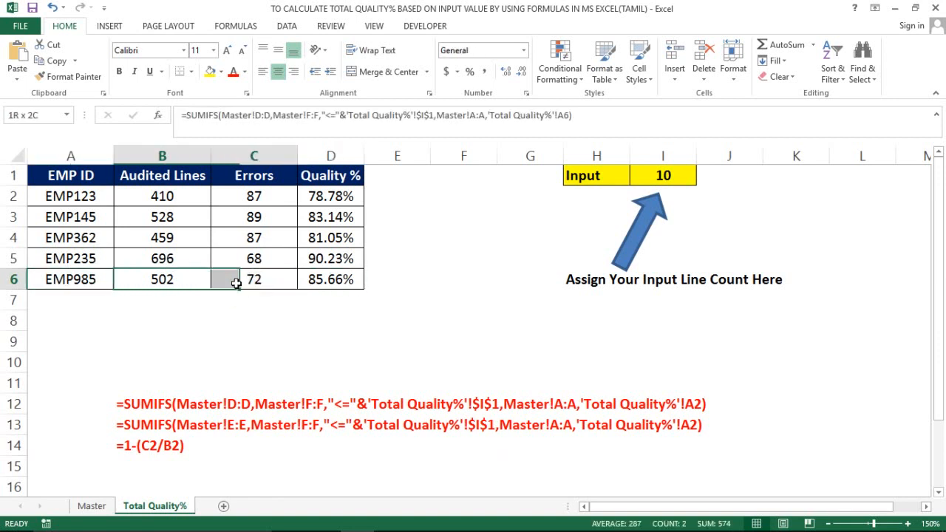
key(shift+Right)
key(shift+Left)
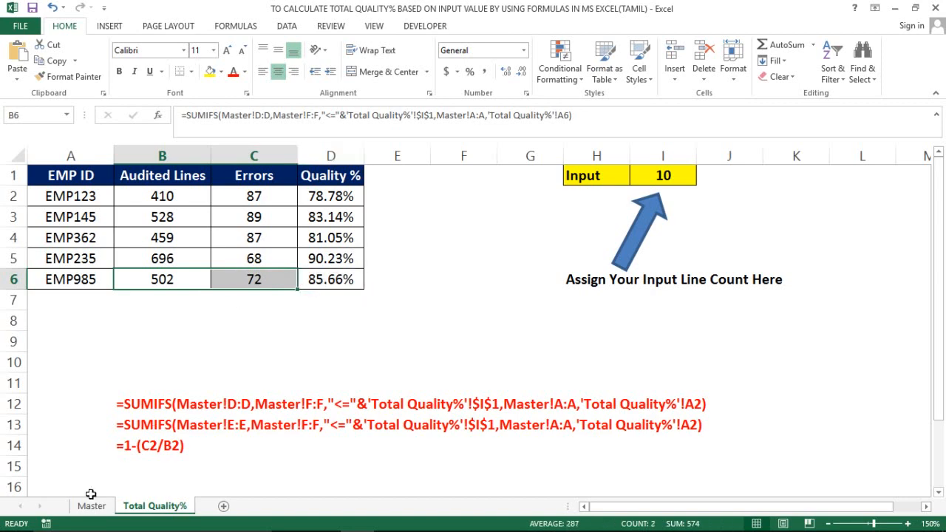
Step: Find the second employee's highlighted rows on the Master sheet, starting at row 61
click(91, 506)
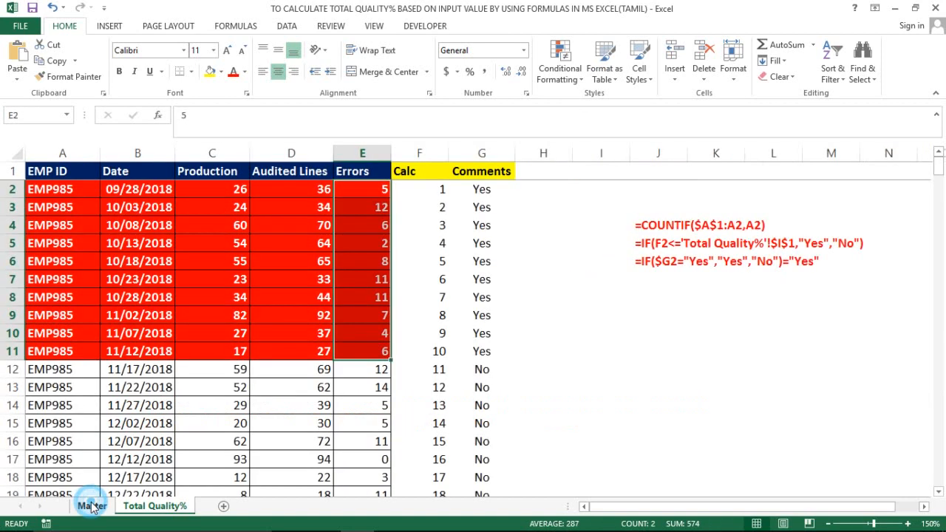
click(75, 175)
click(61, 242)
key(Down)
key(Down)
key(Down)
key(Down)
key(Down)
key(Down)
key(Down)
key(Down)
key(Down)
key(Down)
key(Down)
key(Down)
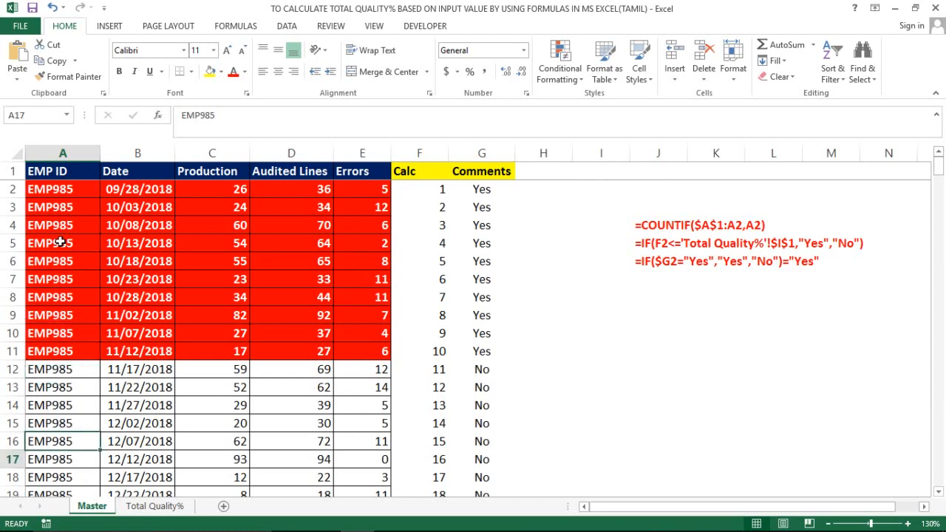
key(Down)
key(Down)
key(Down)
key(Down)
key(Down)
key(Down)
key(Down)
key(Down)
key(Down)
key(Down)
key(Down)
key(Down)
key(Down)
key(Down)
key(Down)
key(Down)
key(Down)
key(Down)
key(Down)
key(Down)
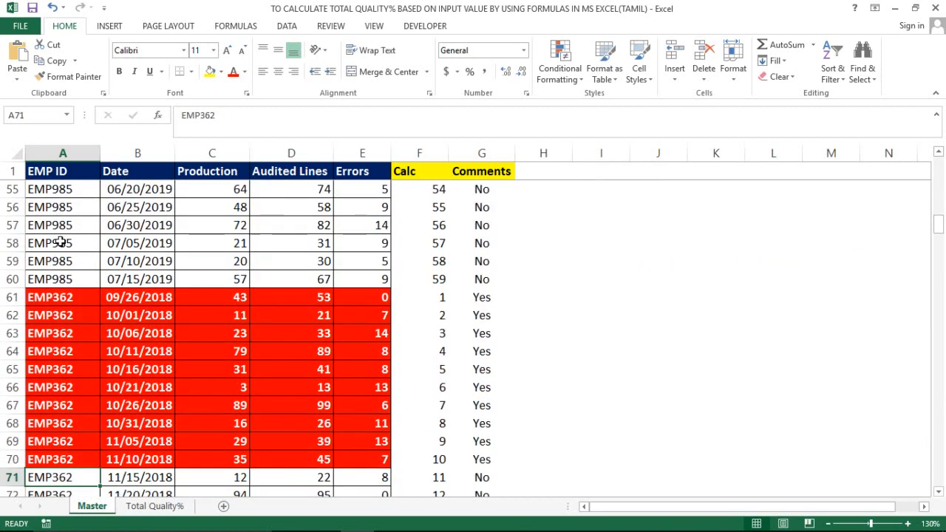
key(Up)
key(Up)
key(Up)
key(Up)
key(Up)
key(Up)
key(Up)
key(Up)
key(Up)
key(Up)
key(Up)
key(Down)
Step: Select the second employee's highlighted Audited Lines values in D61:D70 to check their sum
key(Right)
key(Right)
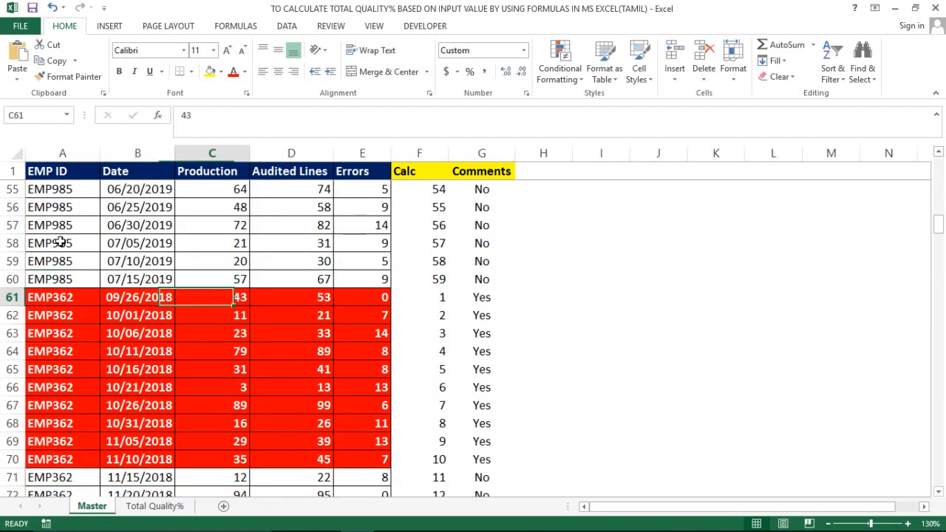
key(Right)
key(shift+Down)
key(shift+Down)
key(shift+Down)
key(shift+Down)
key(shift+Down)
key(shift+Down)
key(shift+Down)
key(shift+Down)
key(shift+Down)
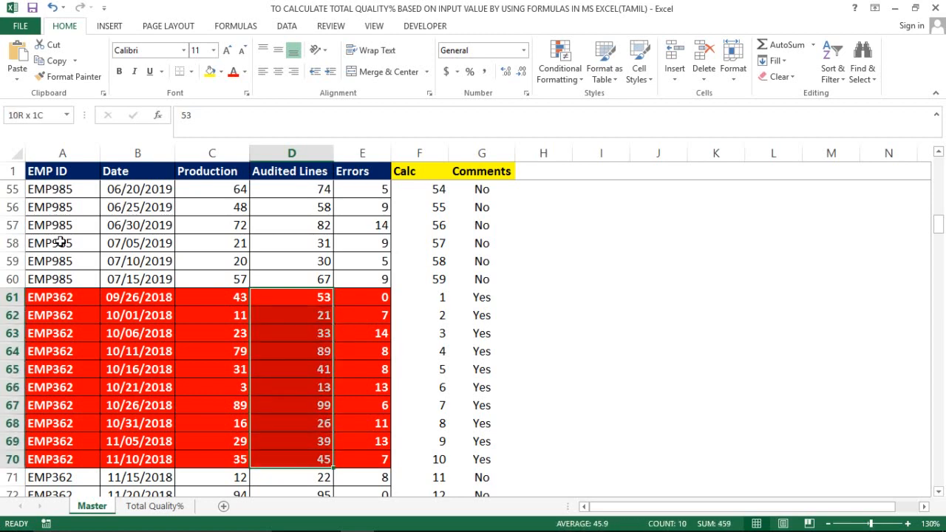
Step: Select the second employee's highlighted Errors values in E61:E70 to check their sum
key(Right)
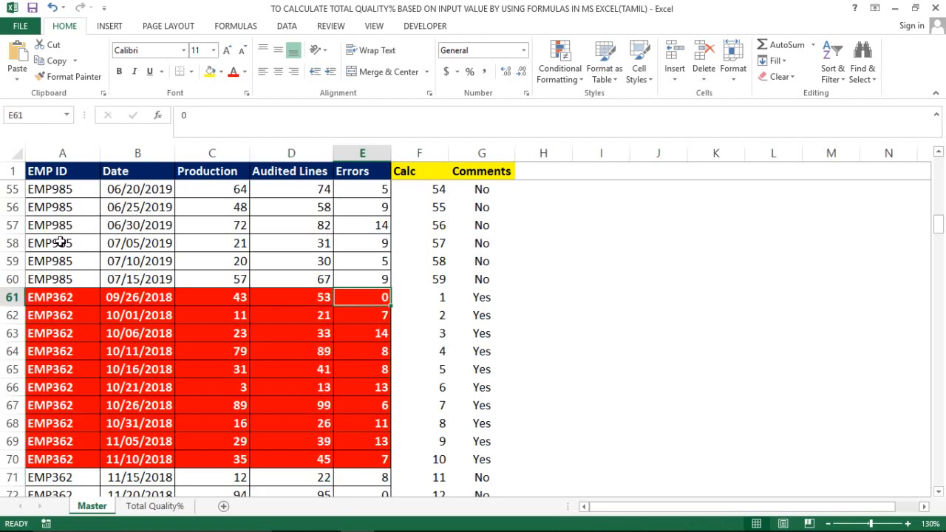
key(shift+Down)
key(shift+Down)
key(shift+Down)
key(shift+Down)
key(shift+Down)
key(shift+Down)
key(shift+Down)
key(shift+Down)
key(shift+Down)
key(shift+Down)
key(shift+Up)
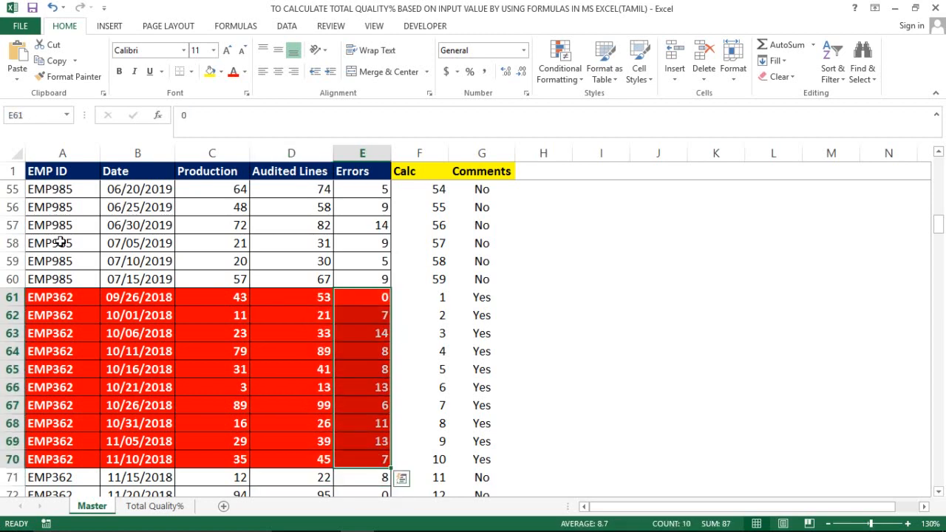
Step: Compare the audited lines, errors and employee ID in row 4 of the Total Quality% sheet with the Master sums
click(138, 507)
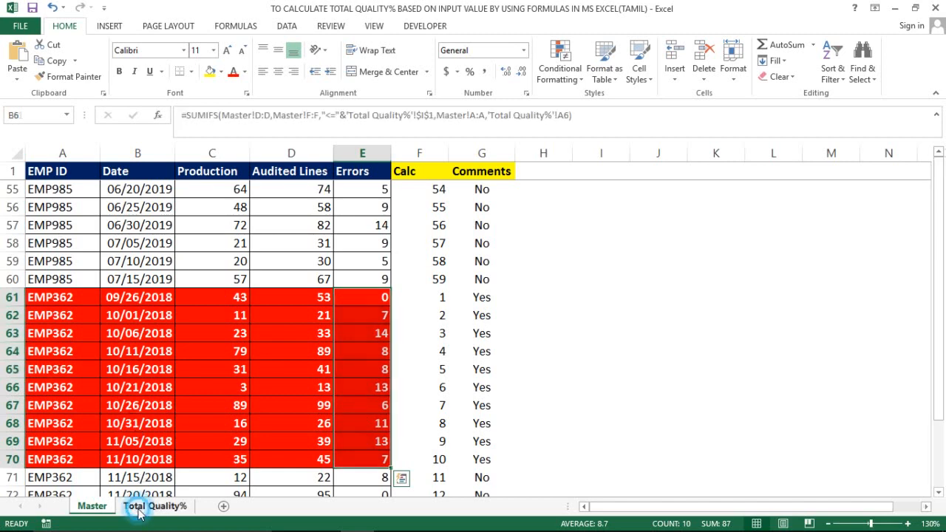
click(162, 238)
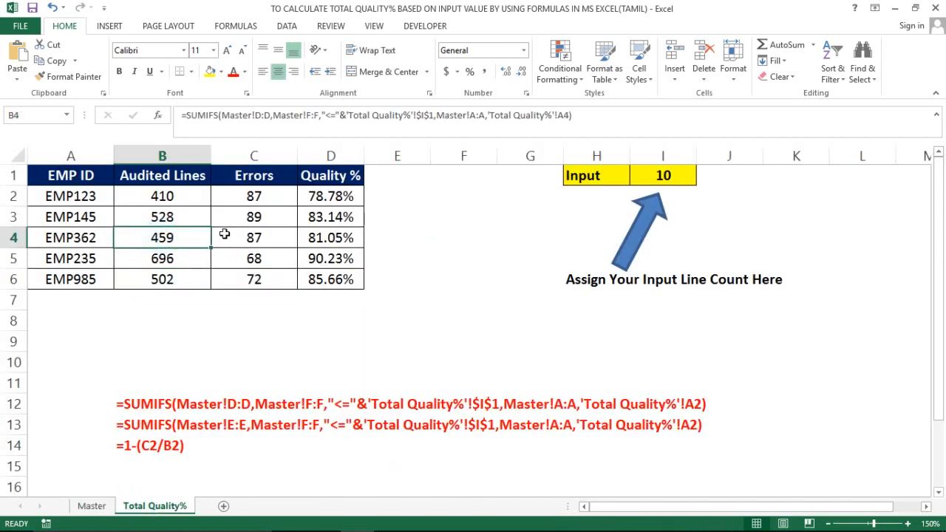
click(221, 236)
click(99, 236)
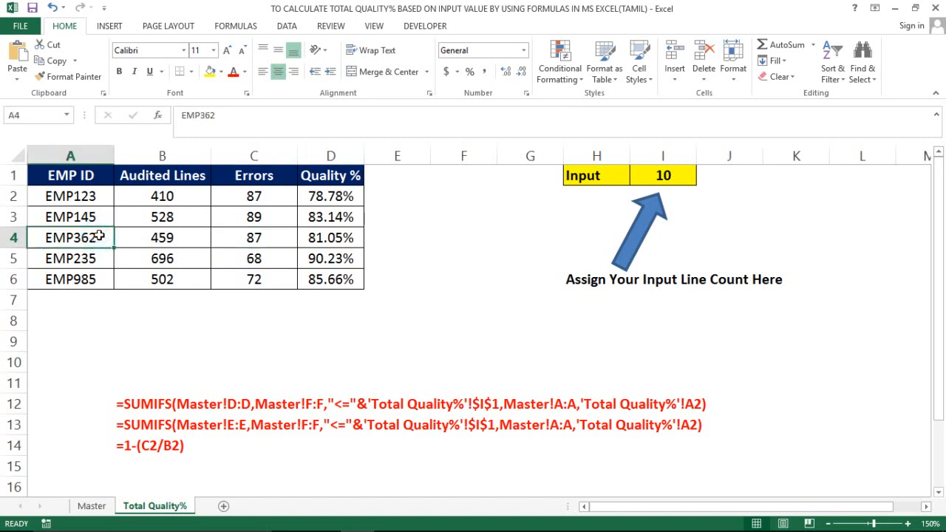
Step: Review the Total Quality% table's header cells and the SUMIFS formulas for Audited Lines and Errors in row 4
click(410, 243)
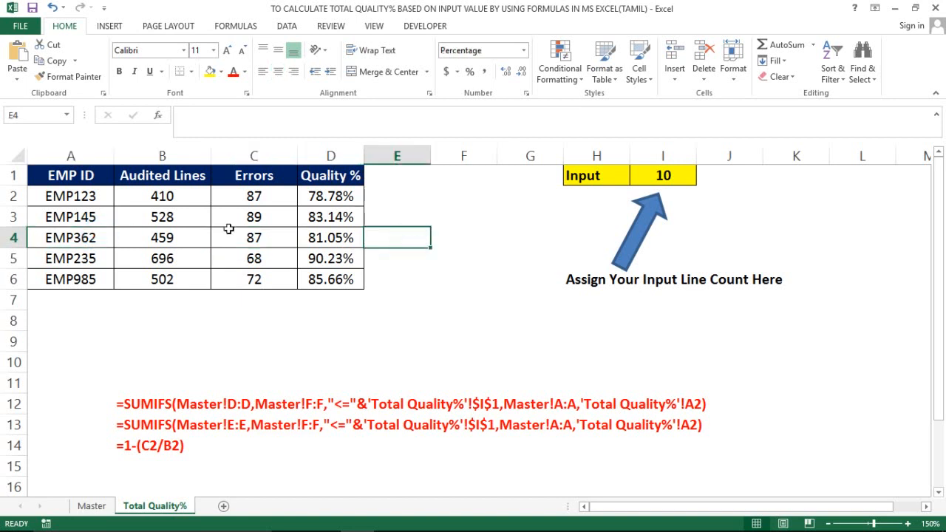
click(78, 183)
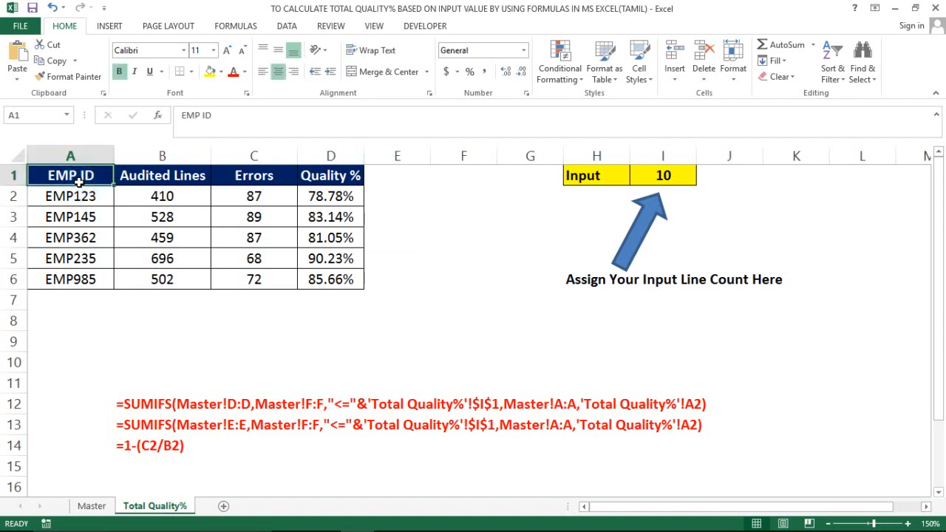
key(Right)
key(Right)
key(Right)
key(Left)
key(Left)
key(Left)
key(Down)
key(Down)
key(Down)
key(Right)
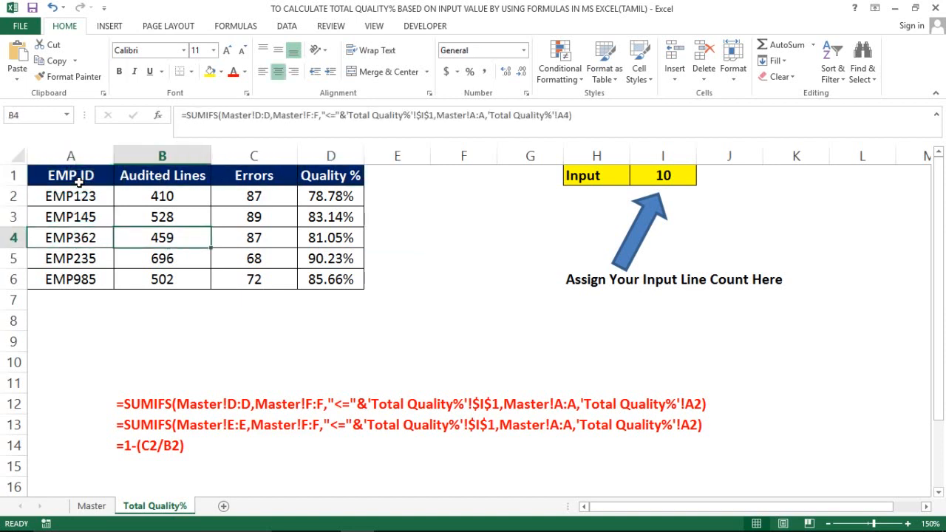
key(Right)
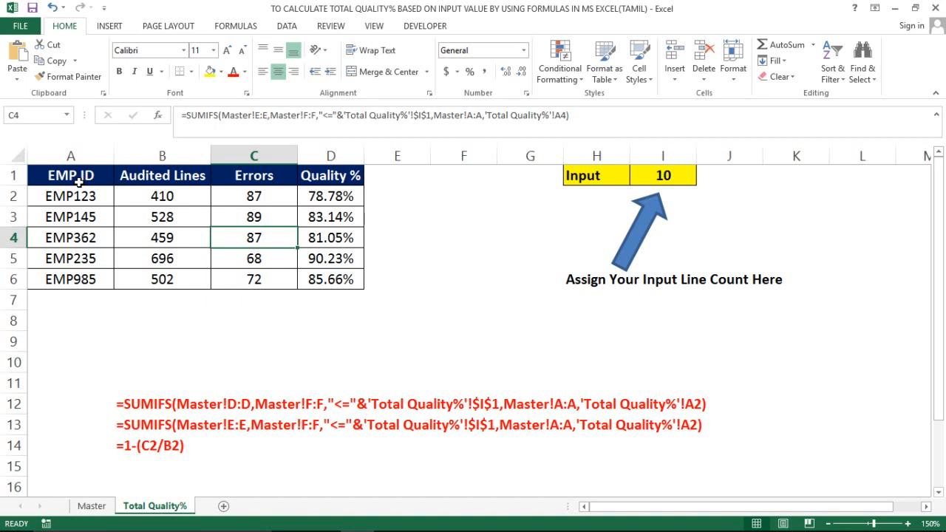
click(218, 285)
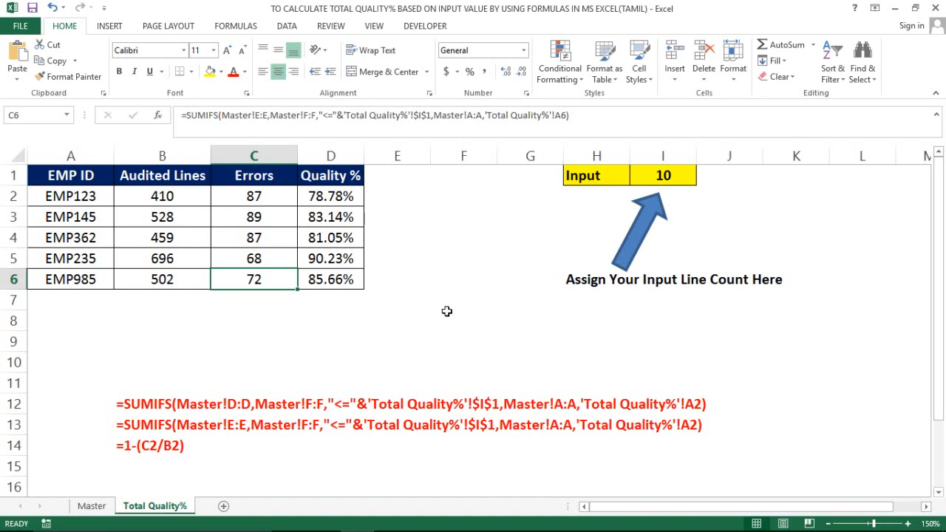
Step: Test the quality table with input line counts of 5 and 13 in cell I1
click(656, 178)
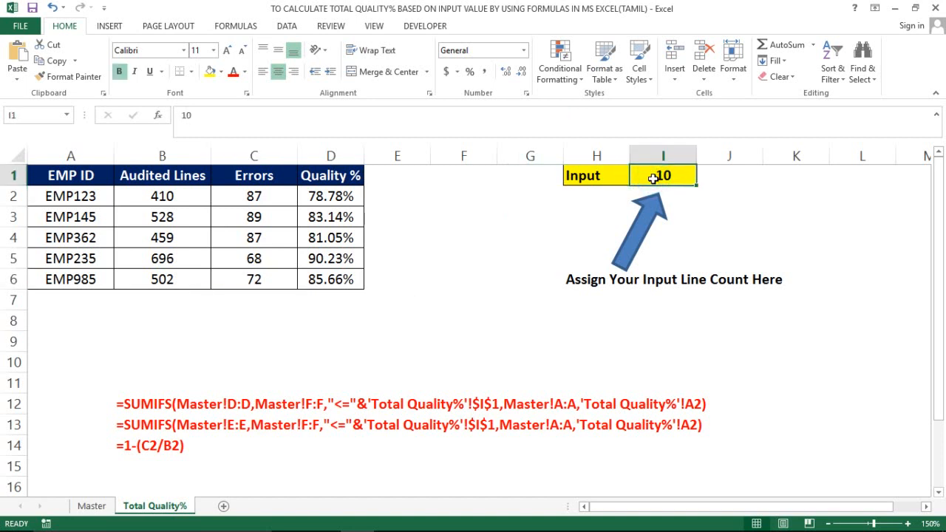
text(5)
key(Return)
click(653, 178)
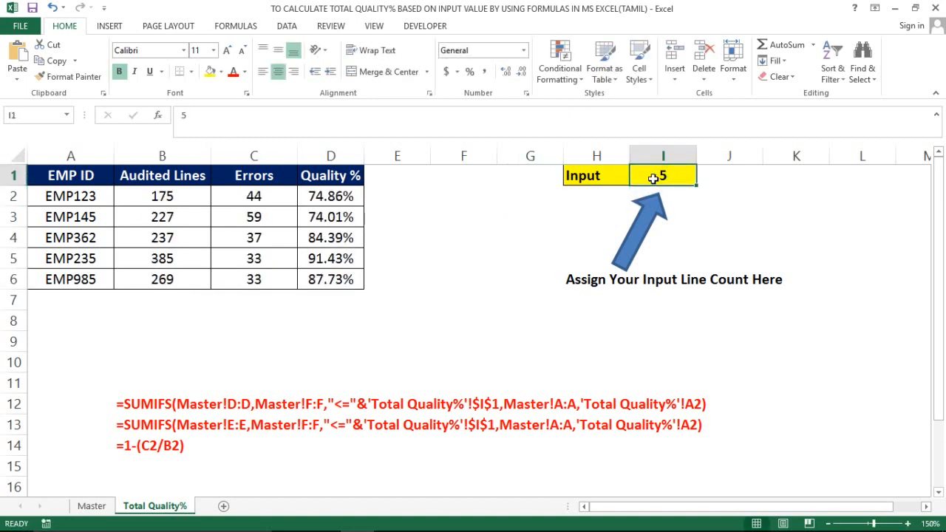
text(13)
key(Return)
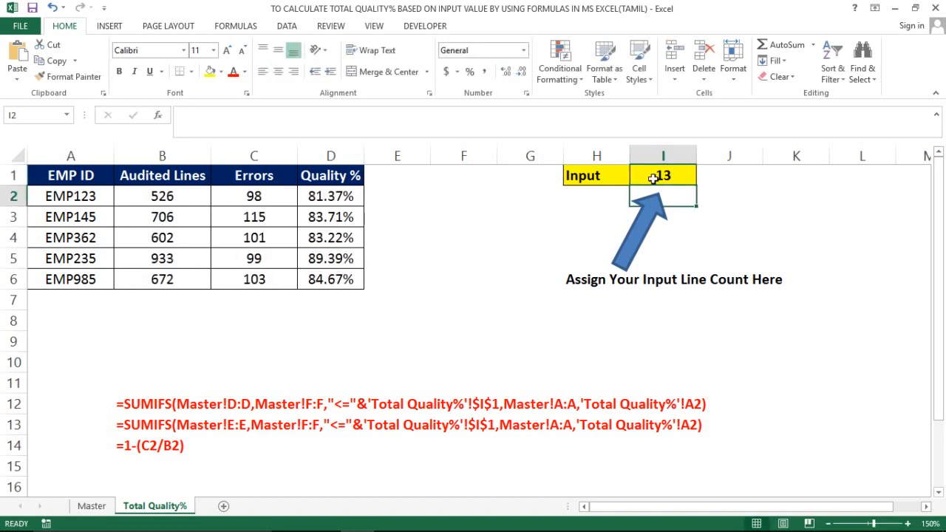
Step: Set the input line count in cell I1 to 45 to recalculate every employee's totals and quality %
click(653, 178)
text(45)
key(Return)
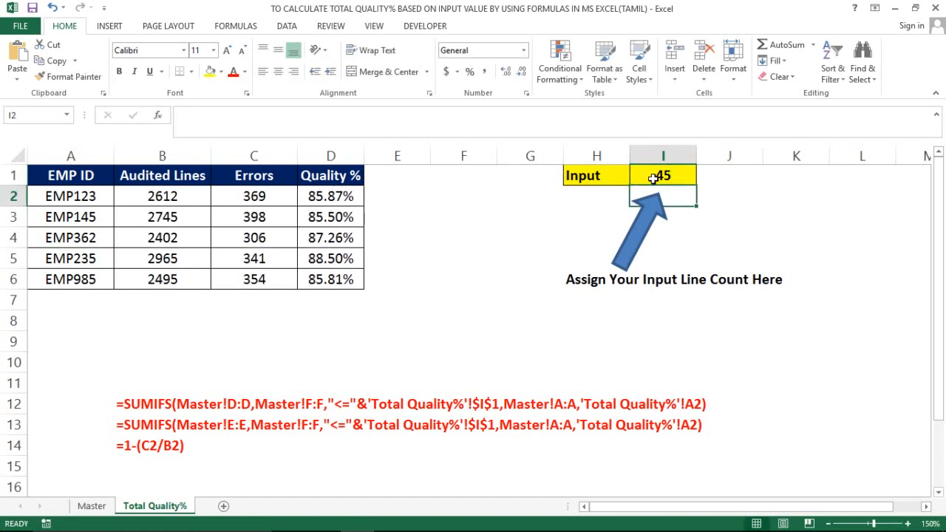